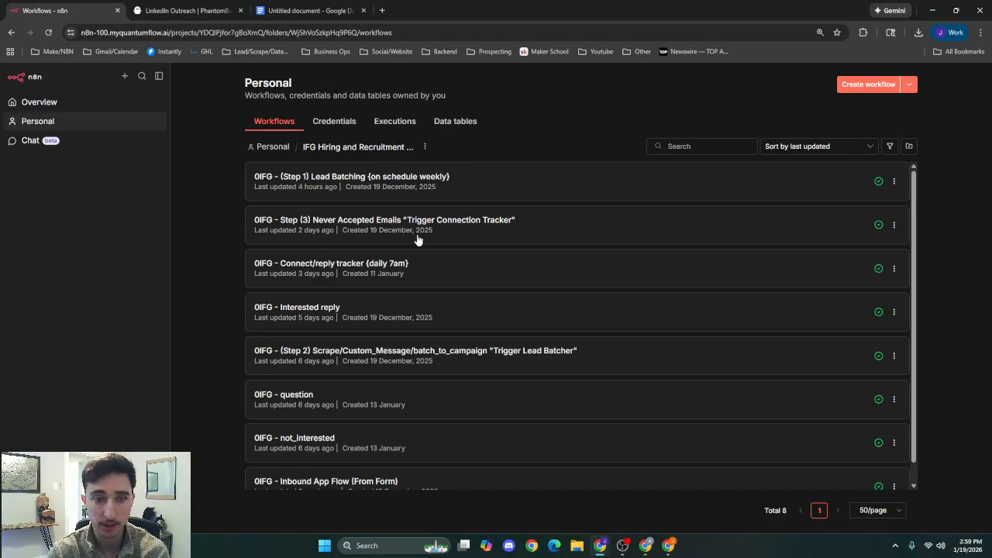
Look at the Step 2 Scrape/Custom_Message/batch_to_campaign workflow, and return to the workflow list of the IFG Hiring and Recruitment System folder.
click(387, 355)
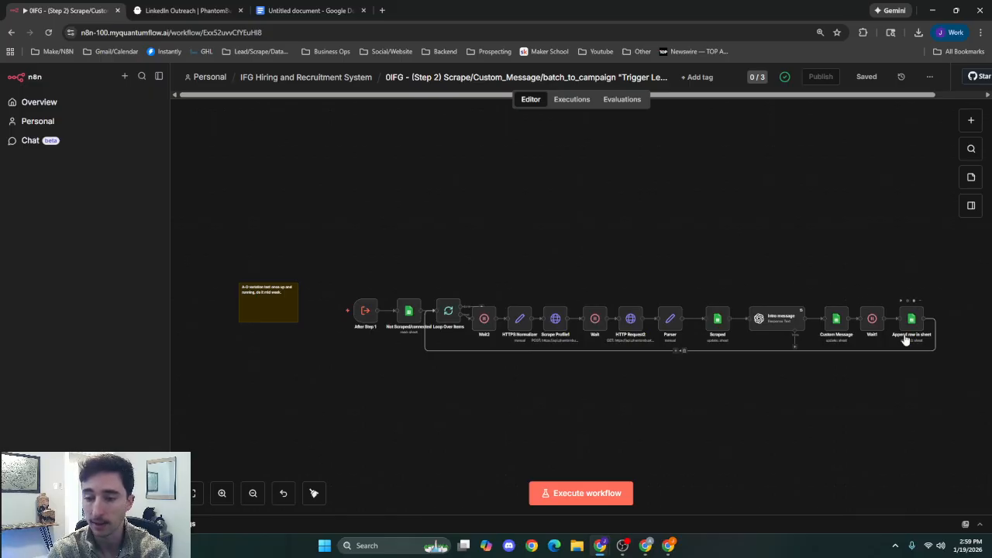
click(306, 78)
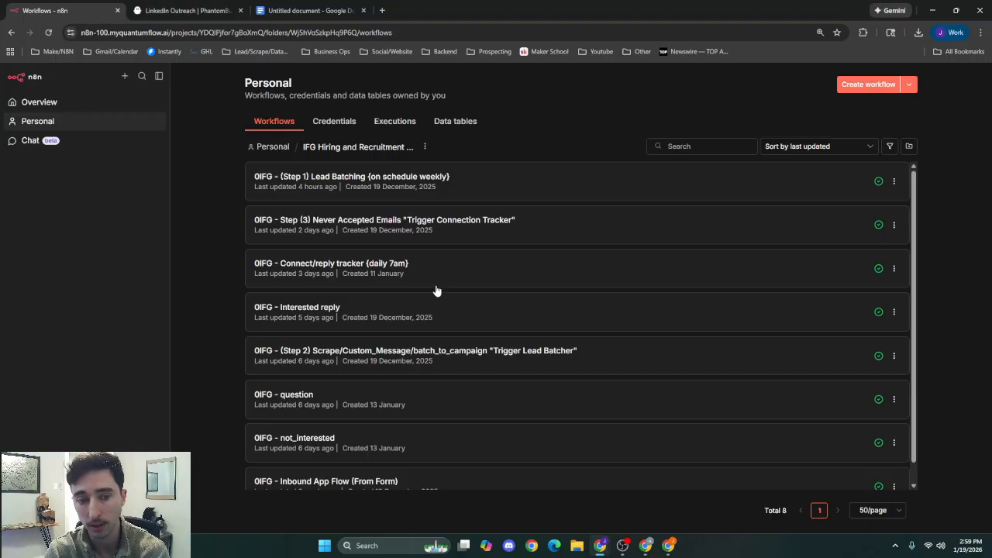
scroll(410, 318, down, 1)
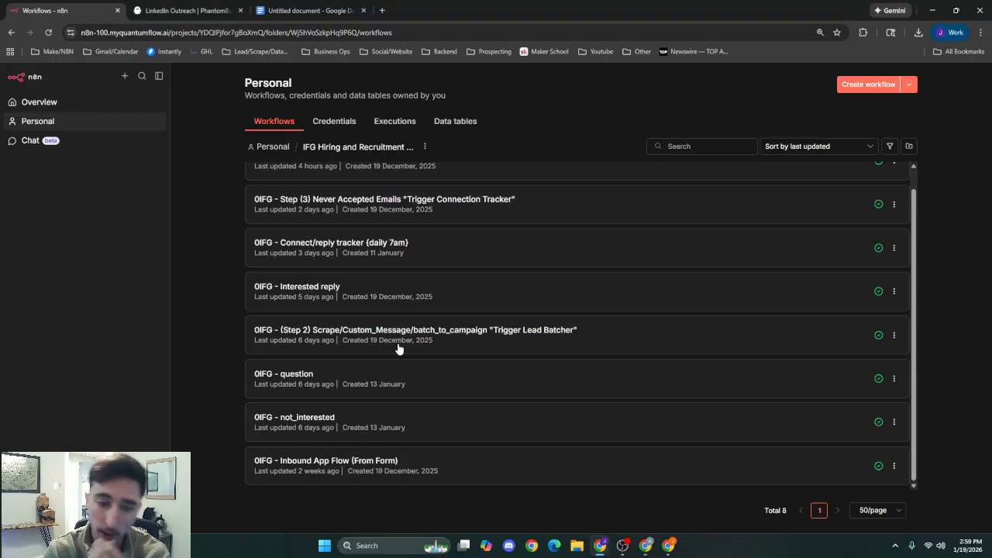
scroll(384, 335, up, 1)
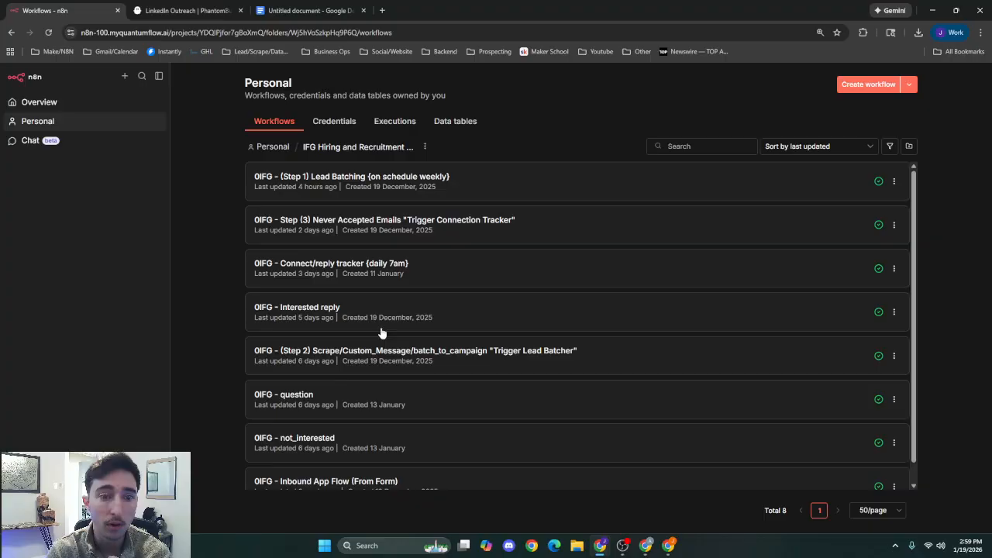
Open the "0IFG - Connect/reply tracker {daily 7am}" workflow and look over its whole node layout.
click(414, 278)
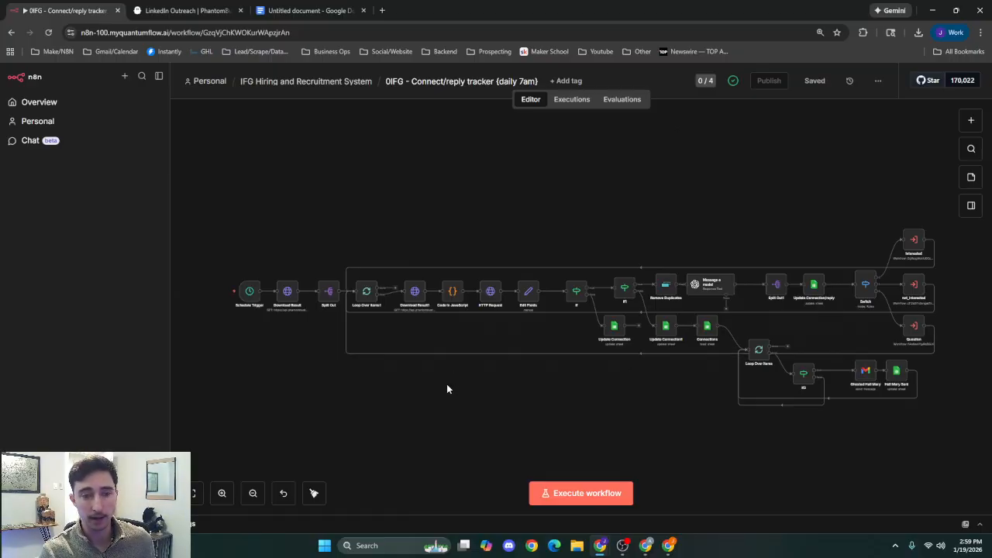
drag(285, 378, 420, 391)
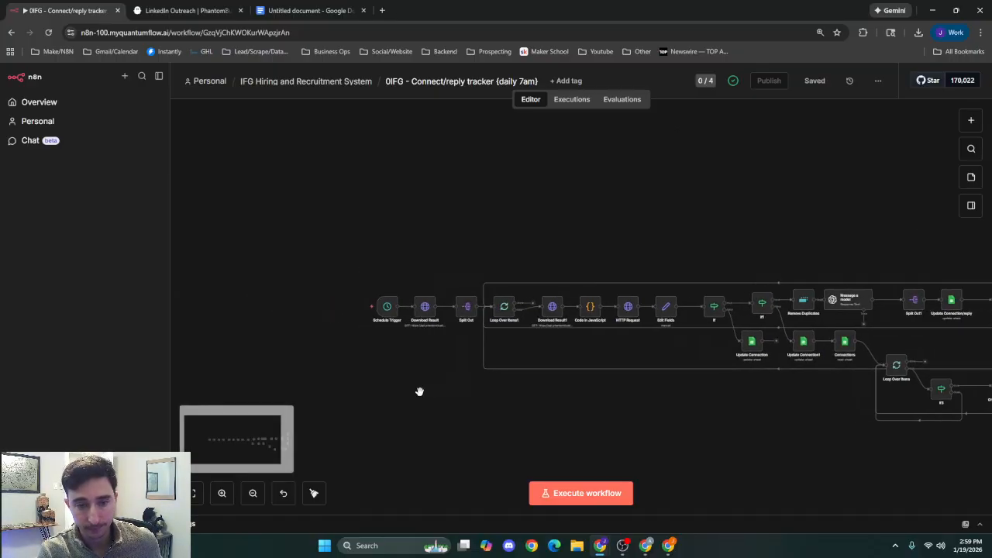
scroll(419, 391, up, 1)
drag(498, 392, 343, 349)
scroll(375, 346, down, 2)
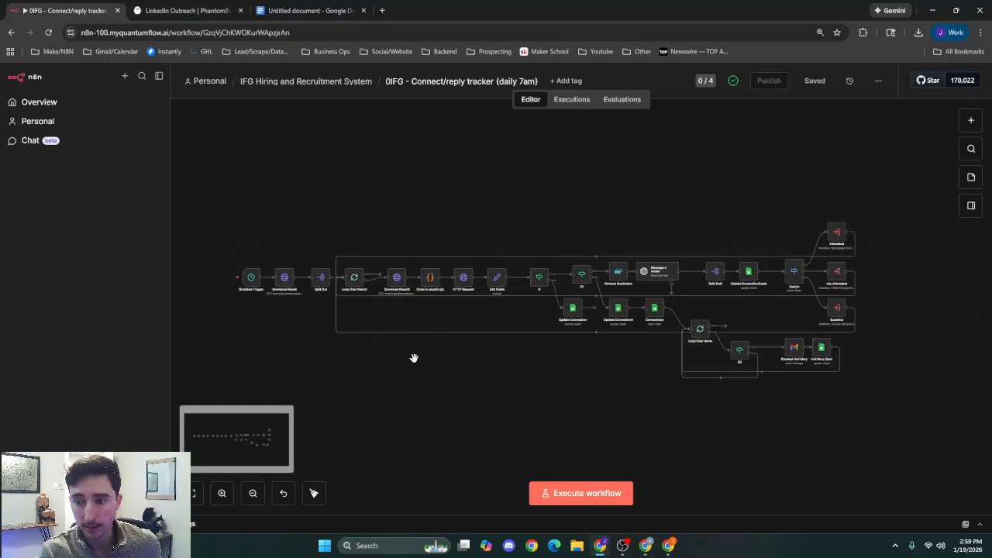
drag(414, 357, 472, 375)
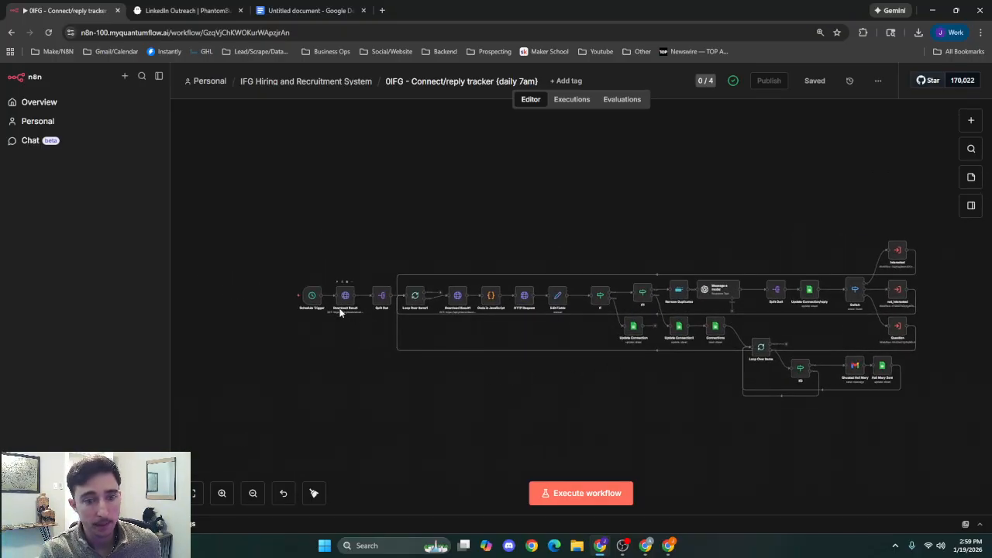
Review the trigger rules of the Schedule Trigger node and return to the canvas.
scroll(326, 322, up, 2)
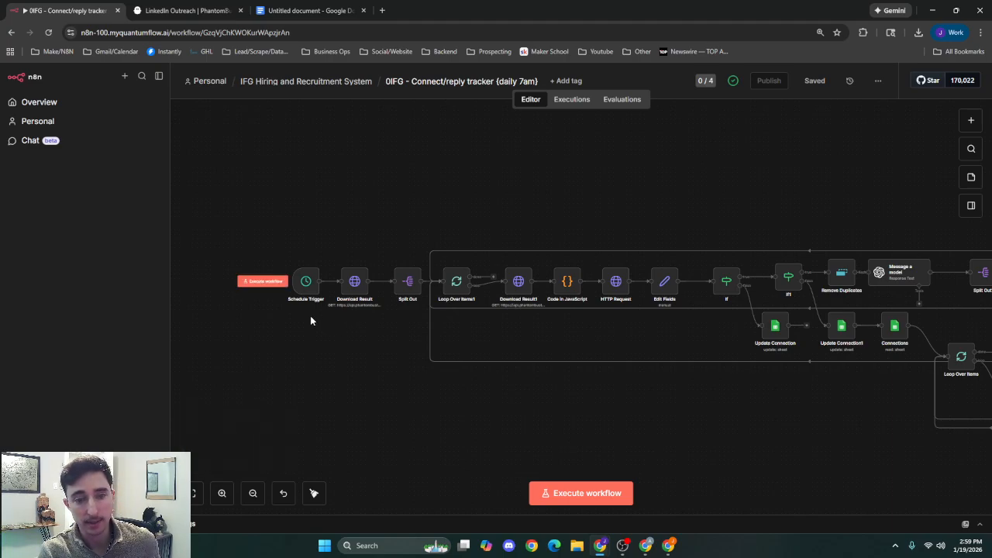
double_click(306, 282)
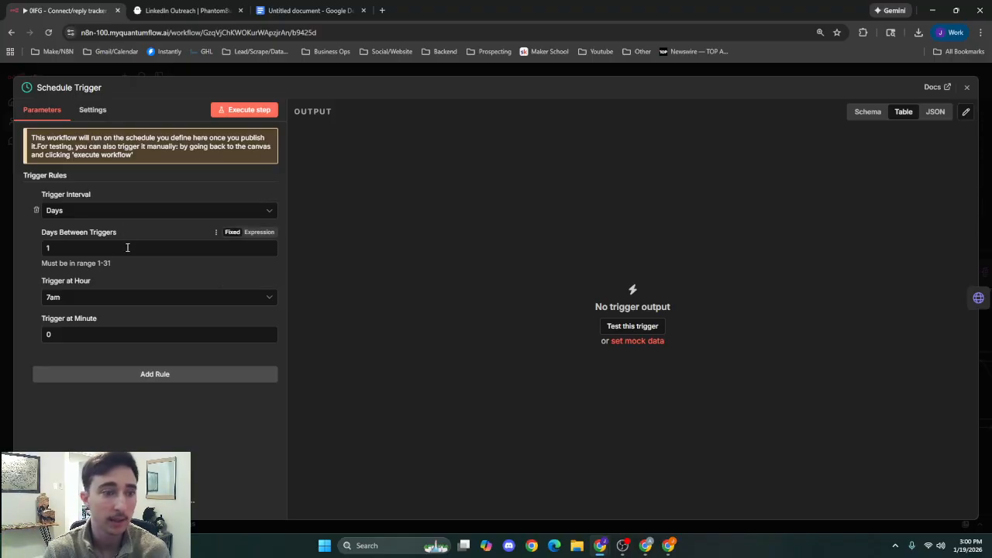
click(327, 72)
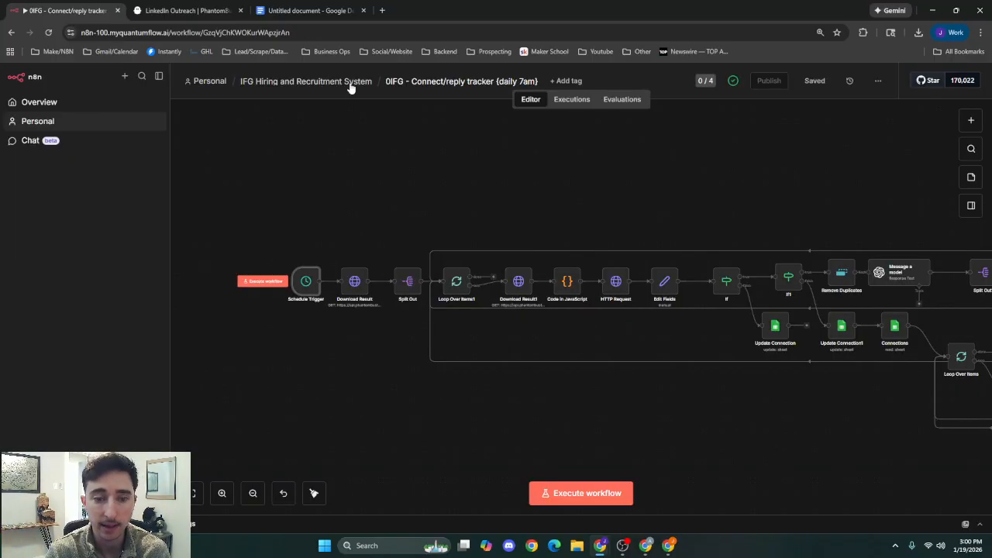
Execute only the Download Result node to fetch the PhantomBuster containers, and close its settings.
double_click(355, 282)
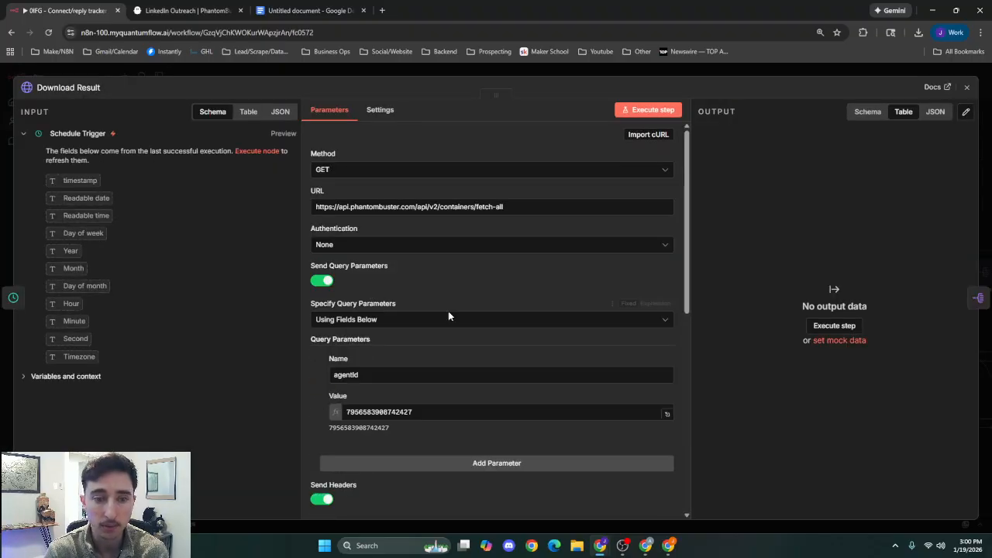
click(636, 109)
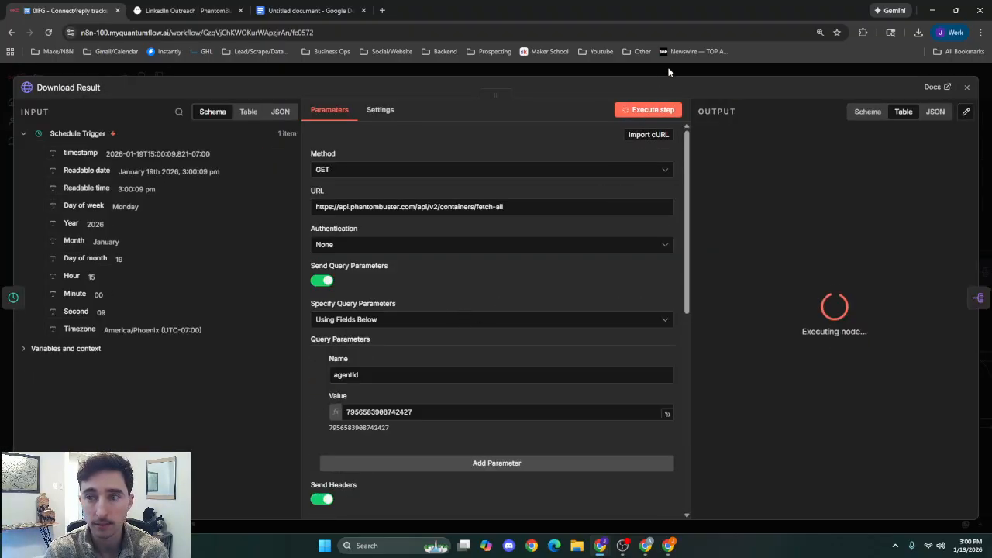
click(669, 72)
View the LinkedIn outreach phantom's leads in PhantomBuster, and examine the containers in the output of n8n's Download Result node.
click(189, 10)
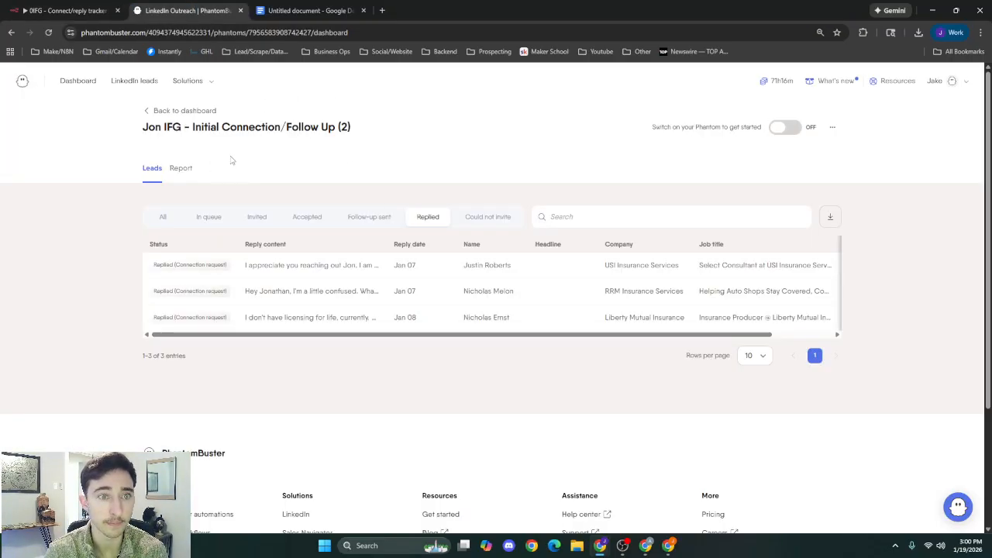
click(62, 10)
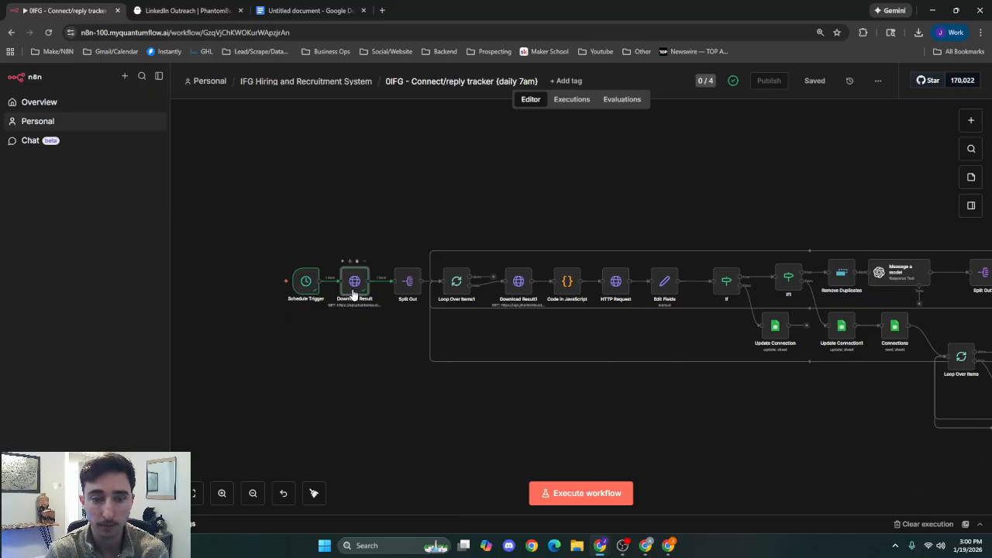
double_click(353, 284)
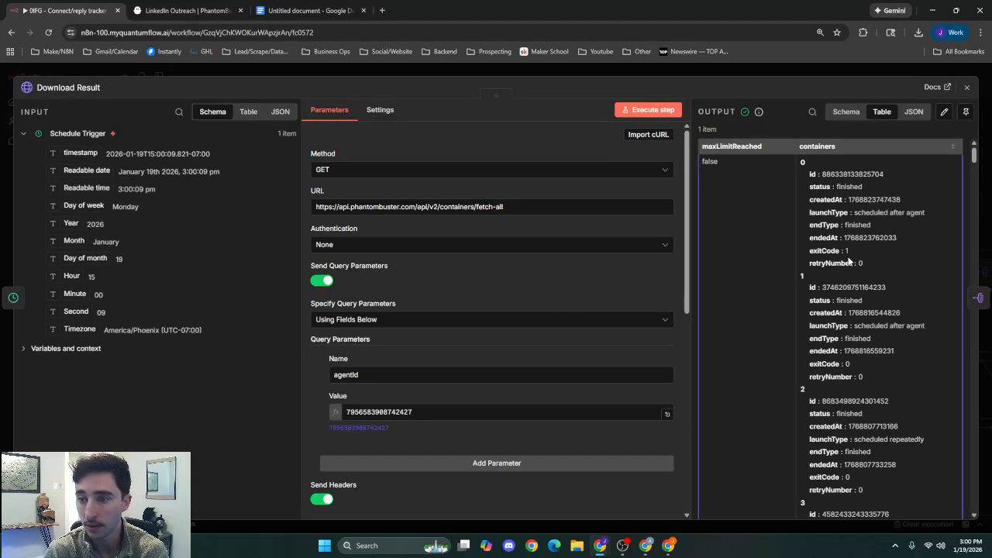
scroll(806, 293, down, 8)
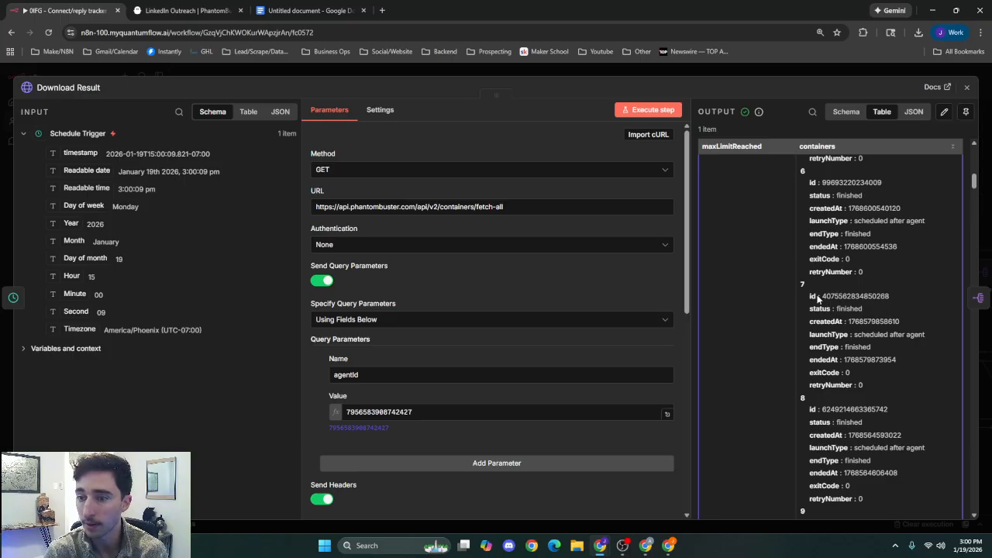
scroll(831, 327, up, 3)
scroll(831, 327, up, 3)
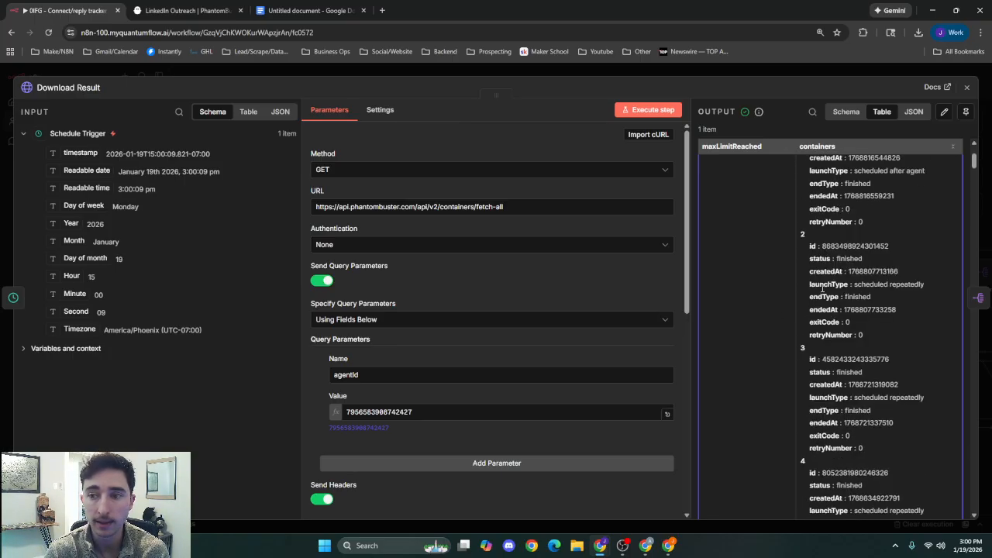
click(718, 72)
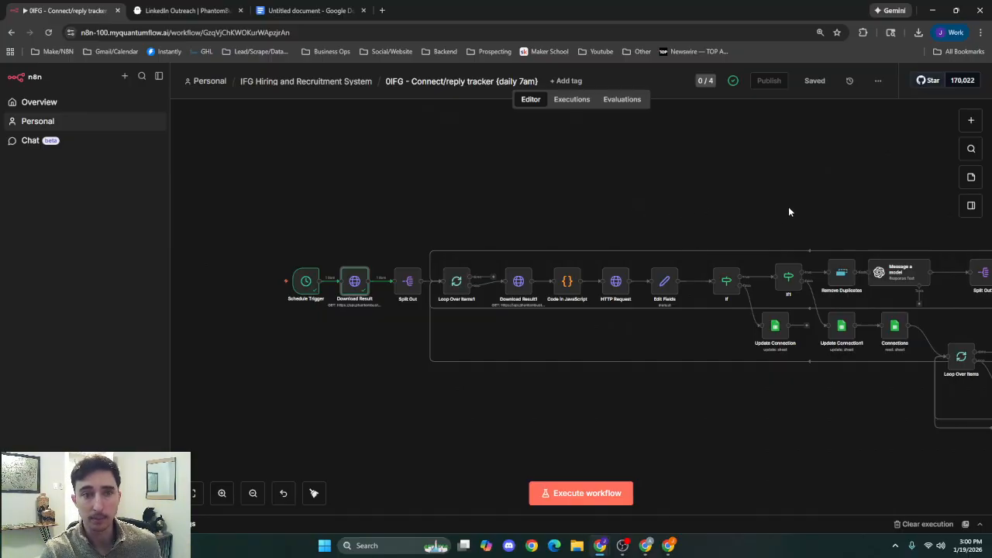
Look over the workflow's reply-classification and connection-update branches and come back to its starting nodes.
drag(829, 208, 524, 172)
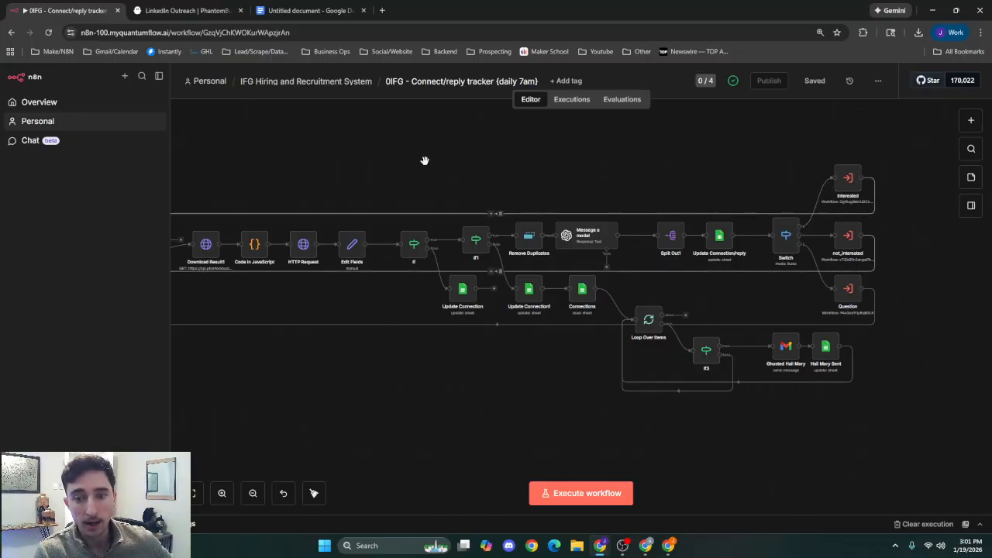
drag(426, 161, 357, 141)
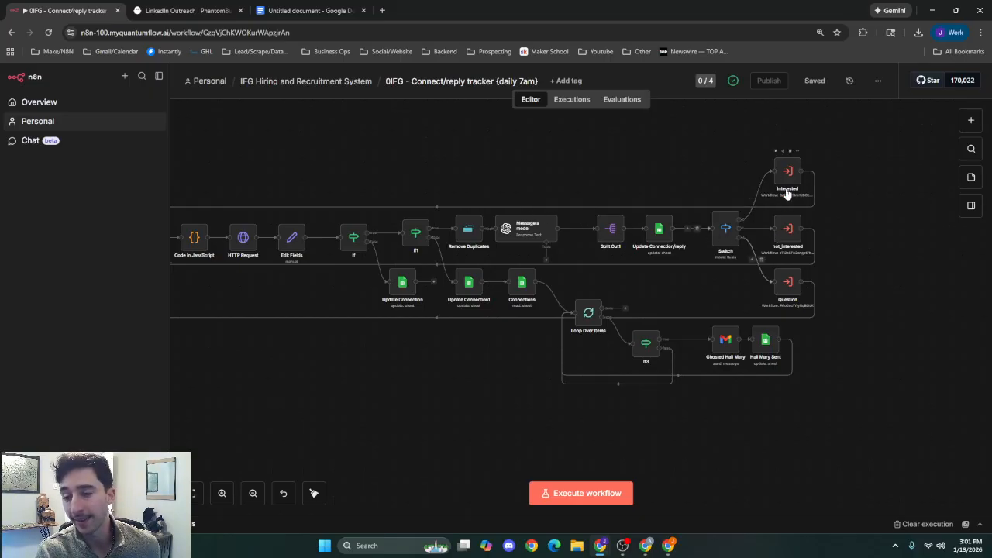
drag(648, 288, 724, 283)
scroll(724, 284, left, 4)
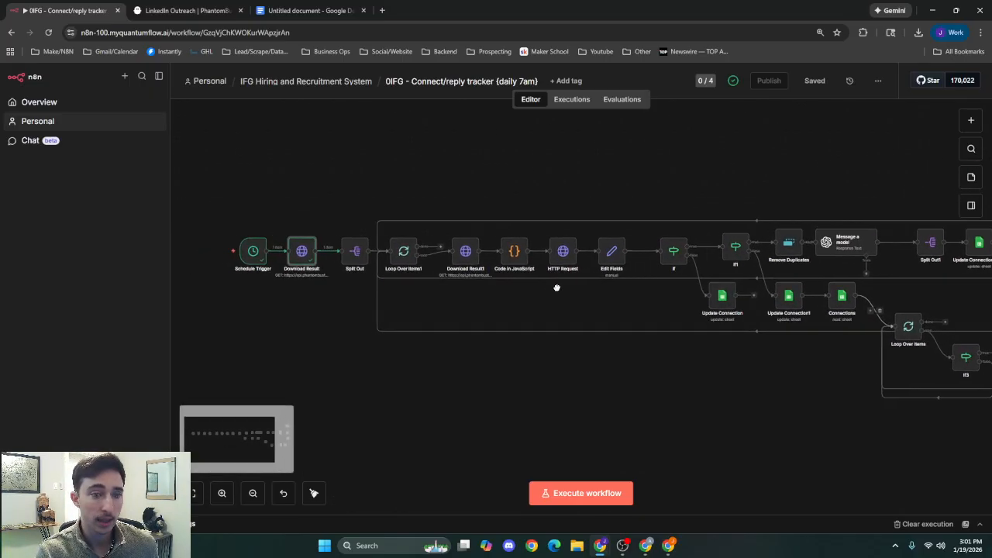
scroll(279, 306, left, 2)
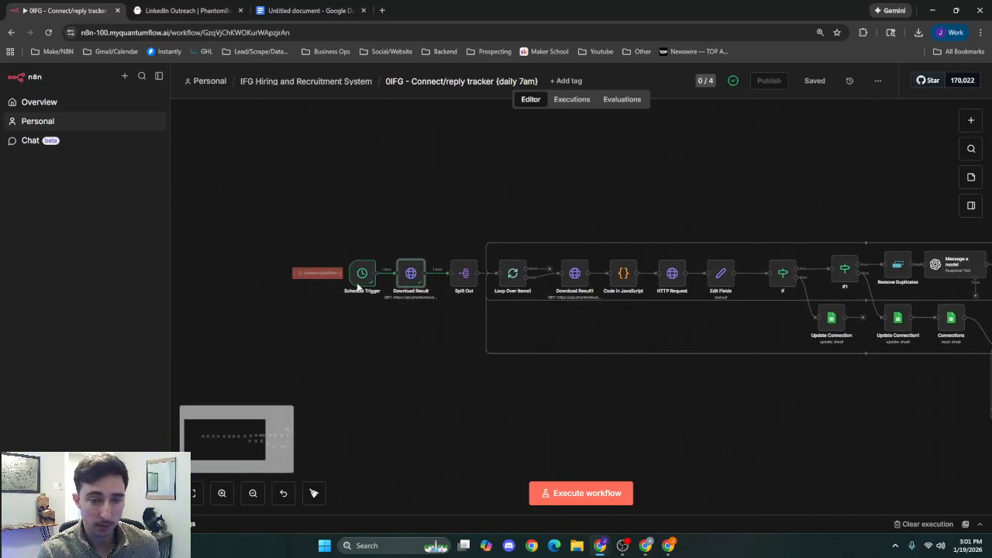
Review the Download Result node's request configuration, including its headers, query parameter, URL and method.
double_click(411, 278)
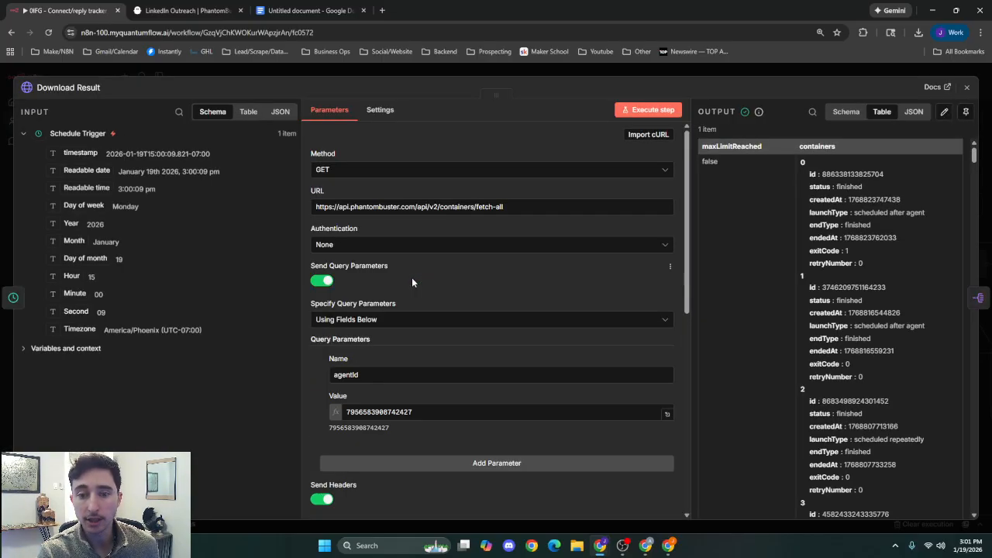
scroll(436, 306, down, 5)
scroll(452, 313, down, 3)
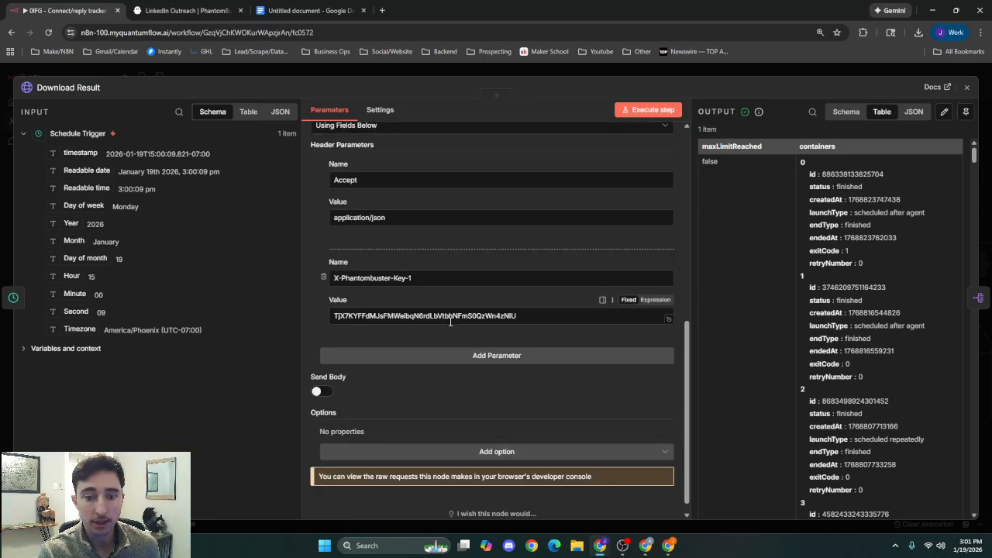
scroll(451, 322, up, 5)
click(392, 324)
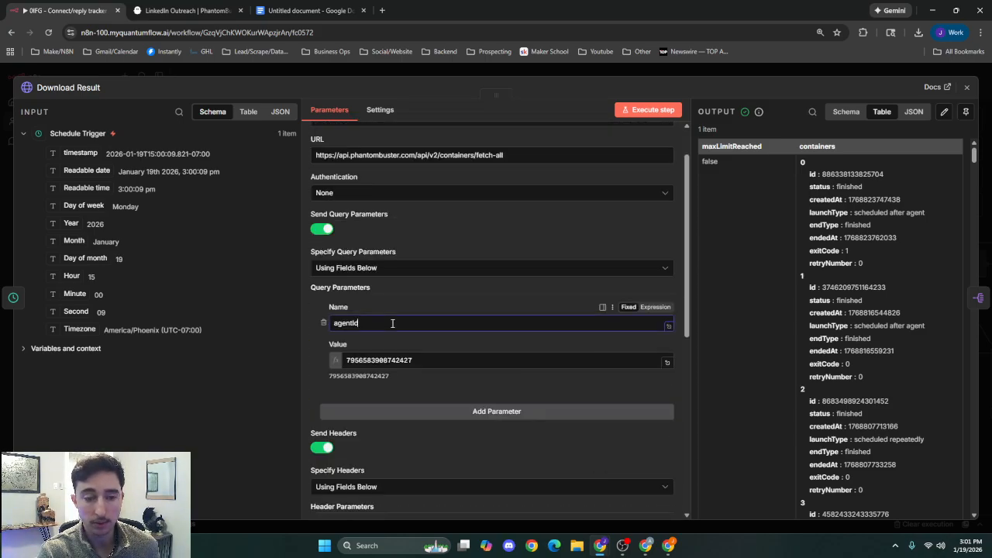
scroll(392, 323, up, 1)
click(493, 206)
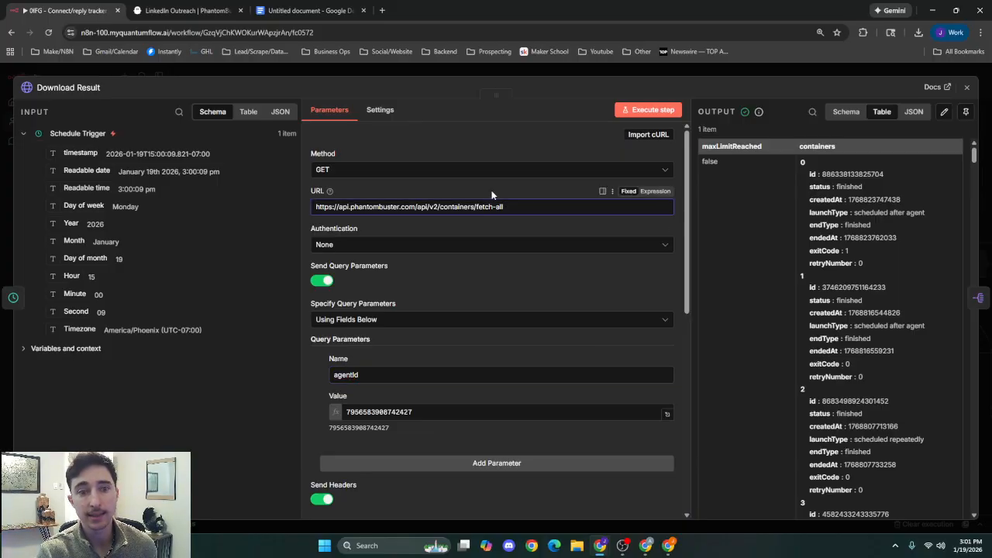
click(411, 169)
click(428, 138)
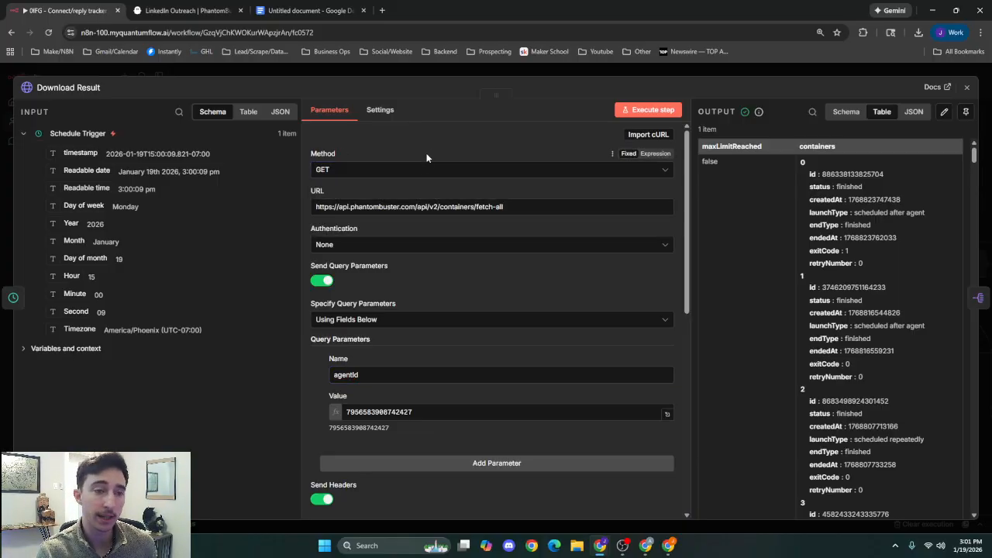
Compare the agentId query parameter with the phantom ID in the PhantomBuster page address, and return to the n8n node.
scroll(482, 290, down, 2)
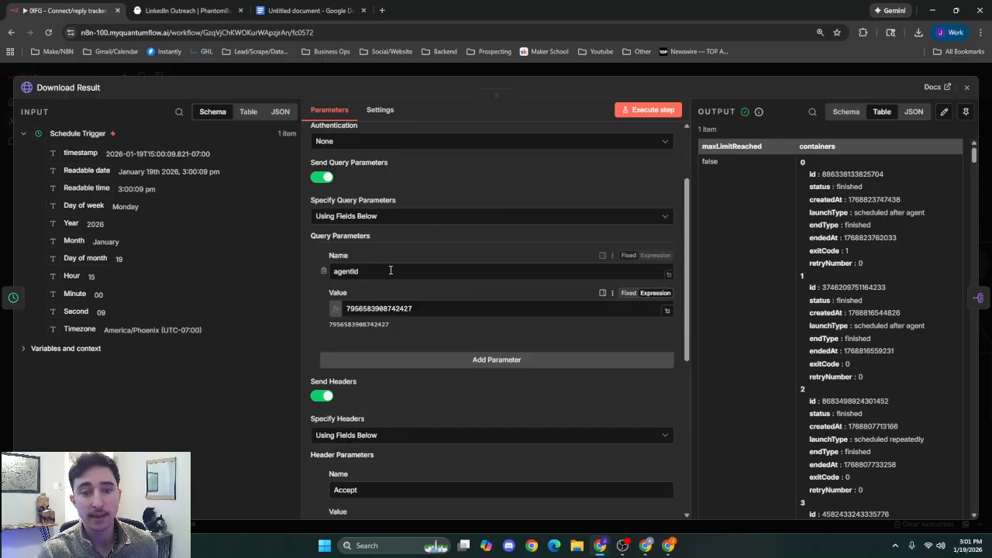
click(400, 270)
click(442, 309)
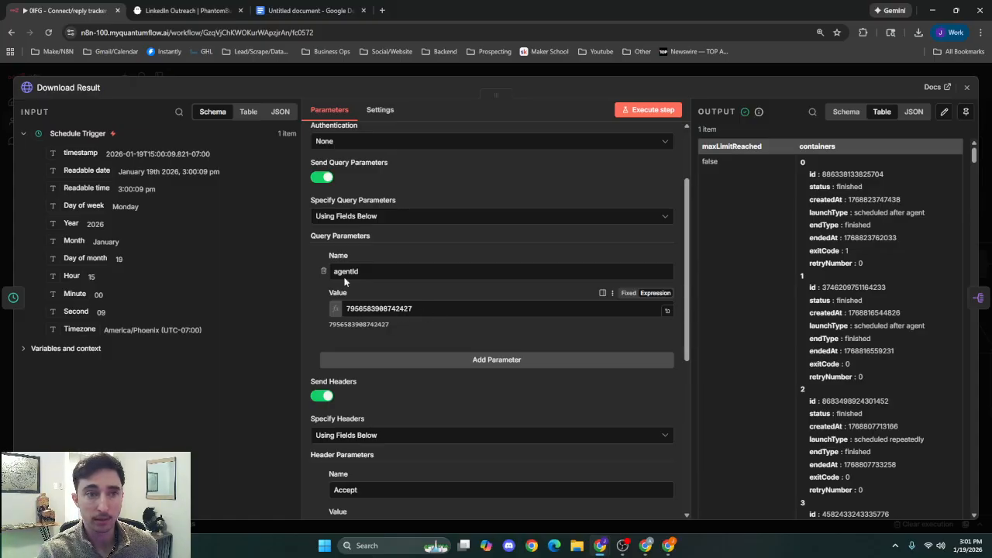
click(206, 8)
double_click(281, 32)
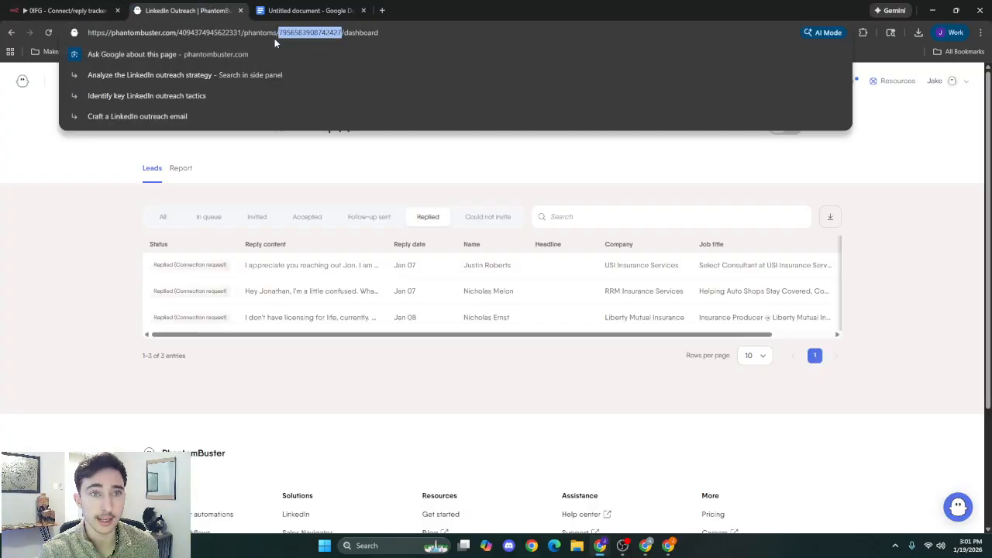
click(117, 11)
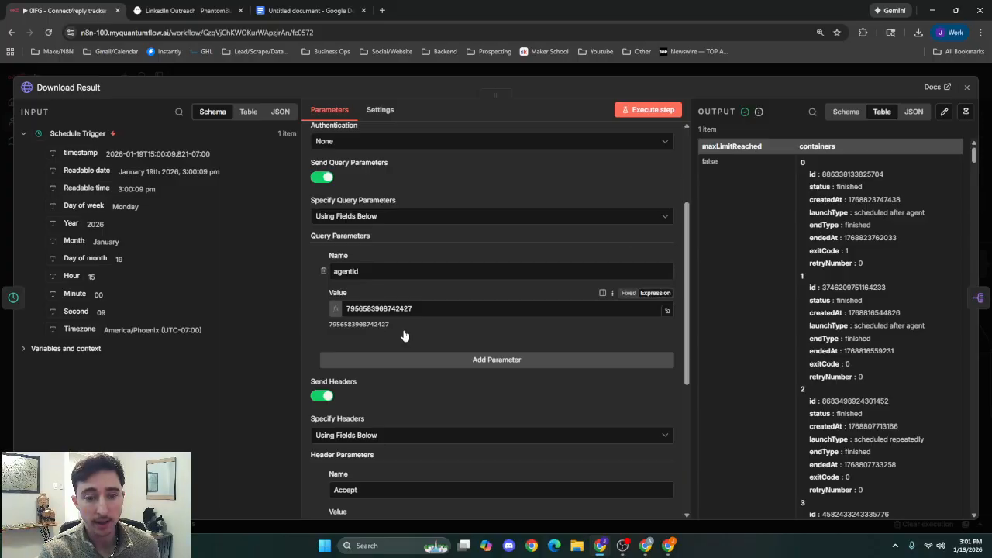
Check the Accept and X-Phantombuster-Key-1 header parameters of the Download Result node, and return to the canvas.
scroll(343, 323, down, 3)
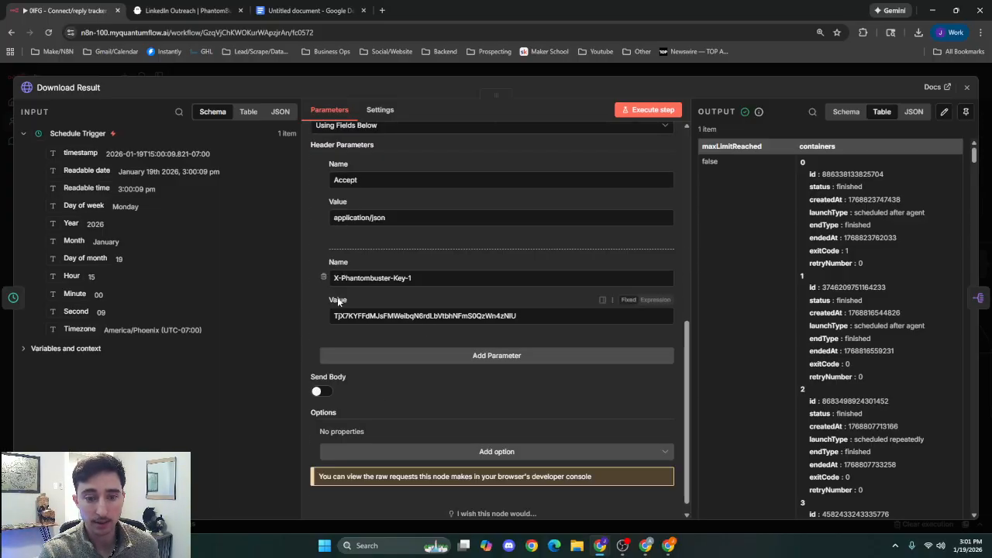
scroll(416, 310, down, 2)
scroll(416, 310, up, 5)
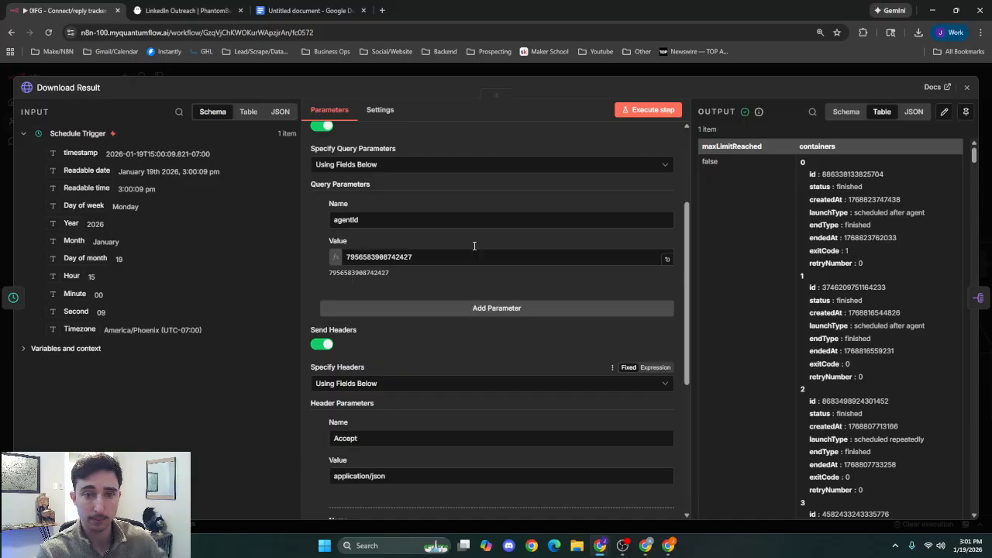
click(563, 71)
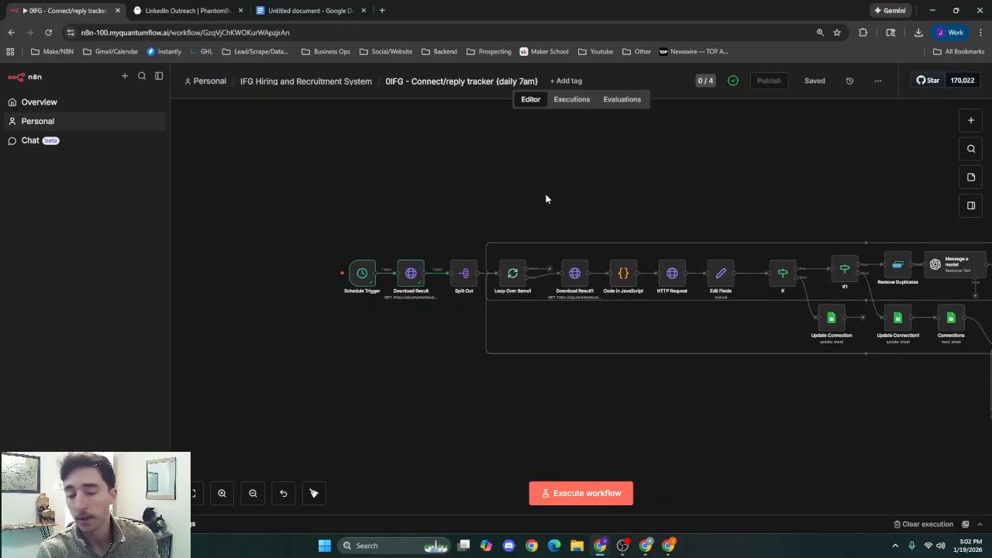
Run the Split Out node on the containers field, check its output items, and return to the canvas.
double_click(466, 274)
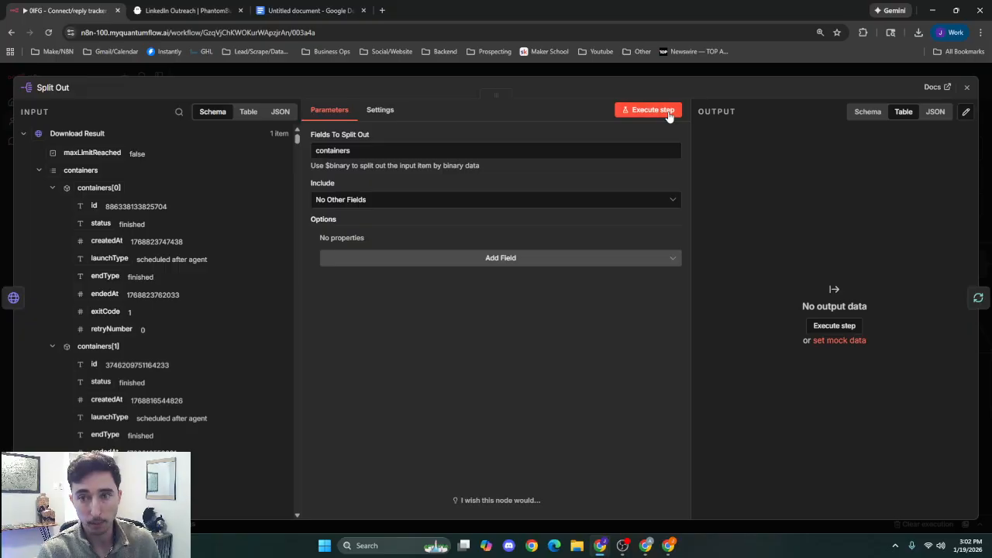
click(668, 111)
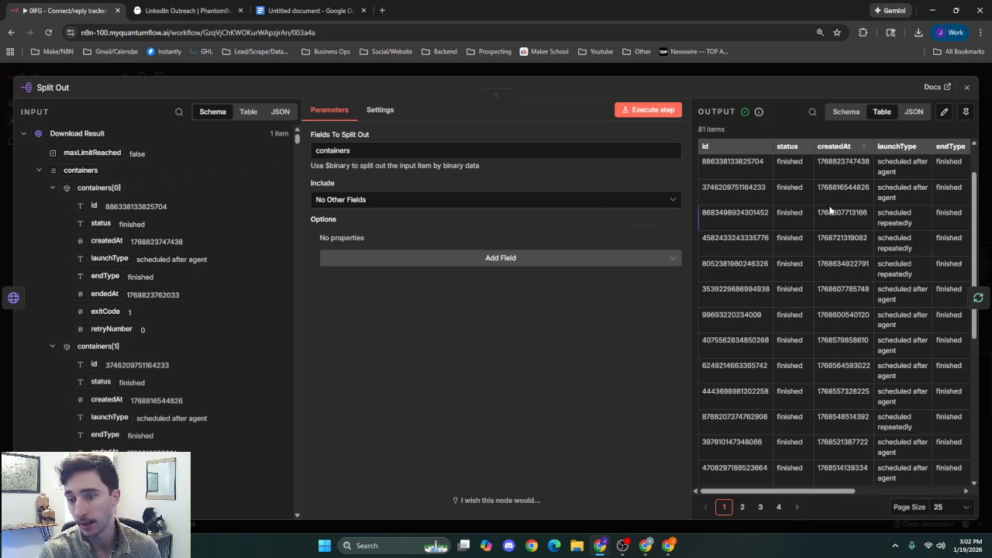
click(768, 68)
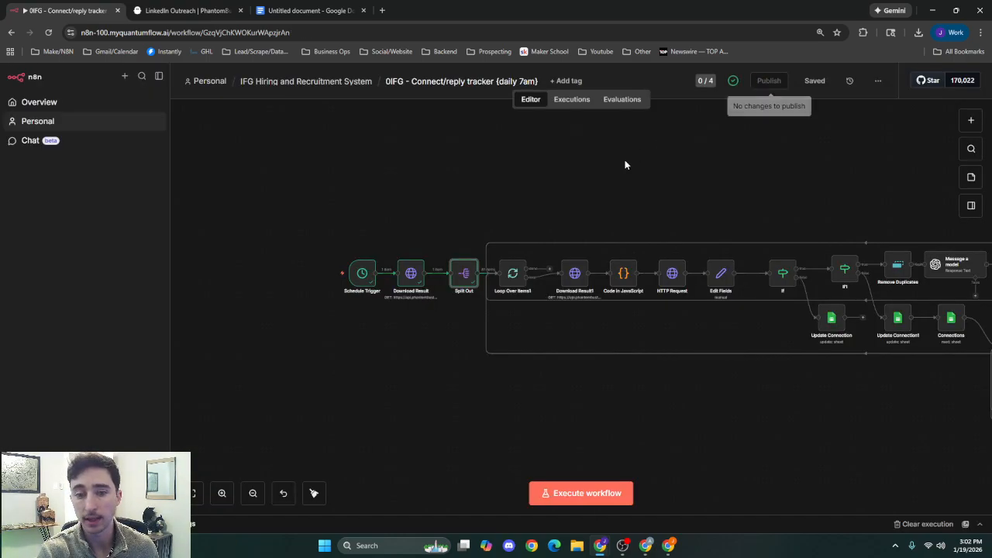
Run the Loop Over Items1 node with its batch size of 1 and return to the canvas.
scroll(518, 318, up, 3)
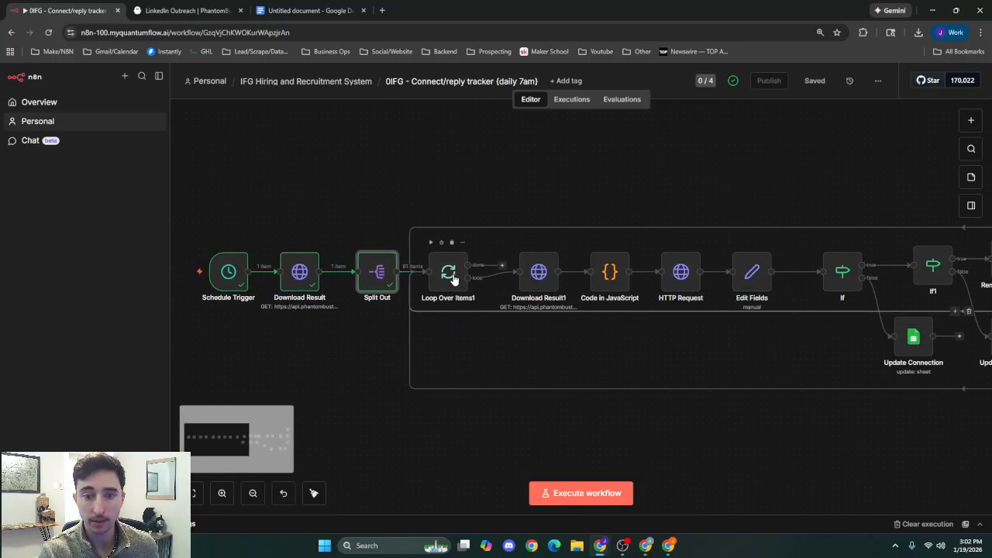
double_click(453, 279)
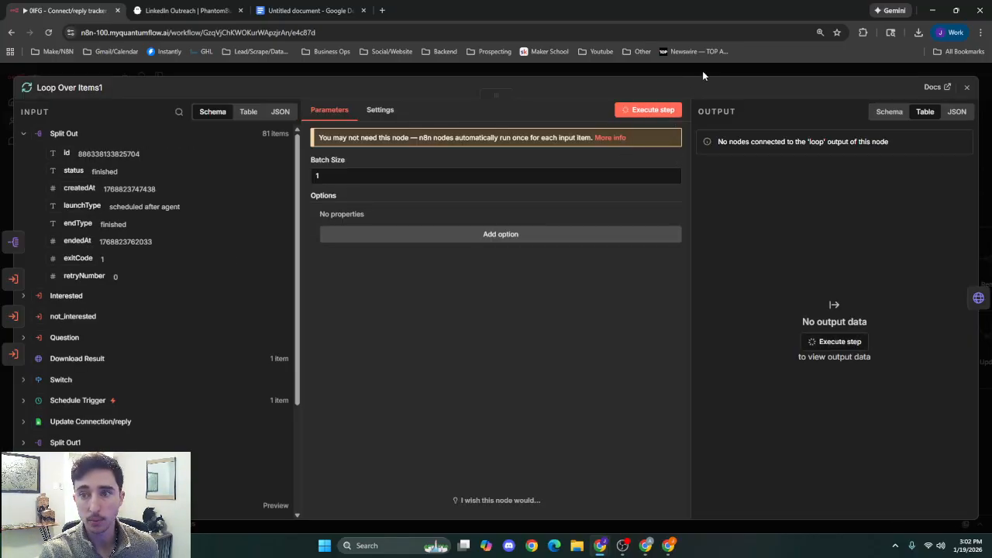
click(703, 75)
scroll(572, 195, right, 3)
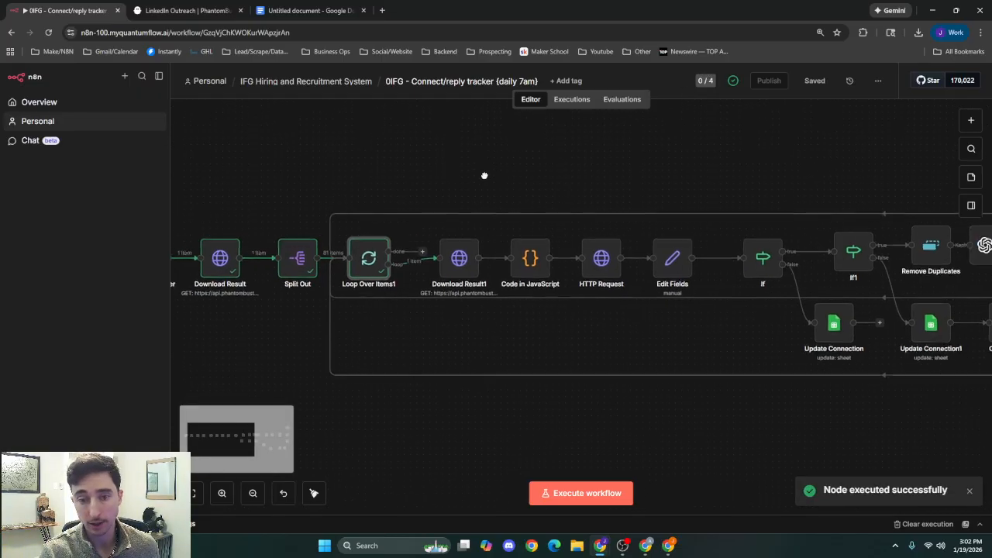
Compare the request URL of the Download Result1 node with that of the earlier Download Result node.
double_click(446, 267)
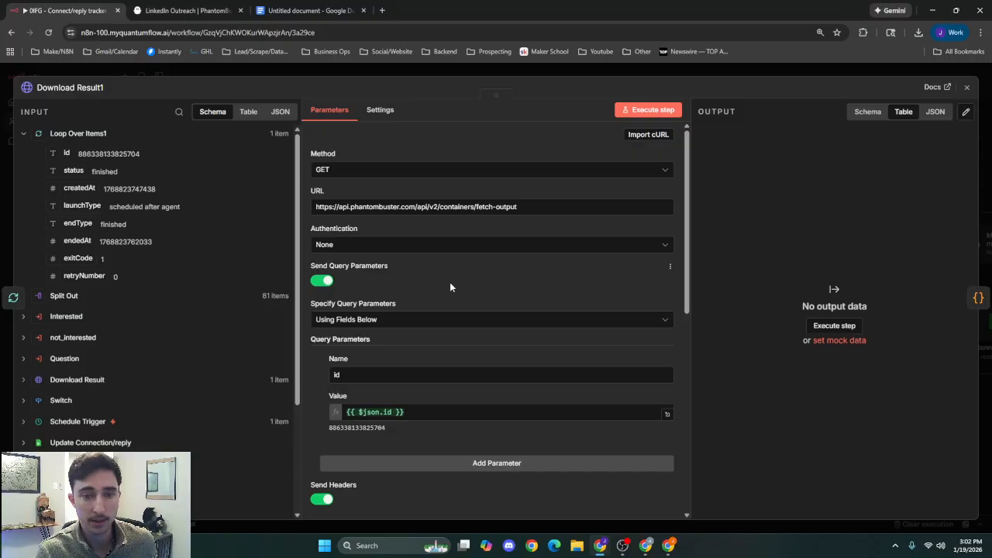
click(528, 207)
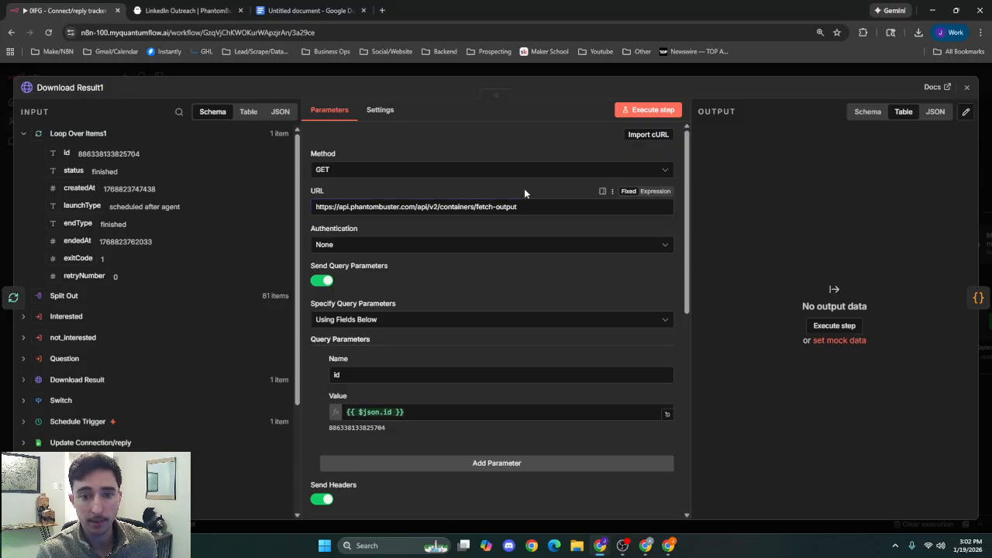
click(403, 76)
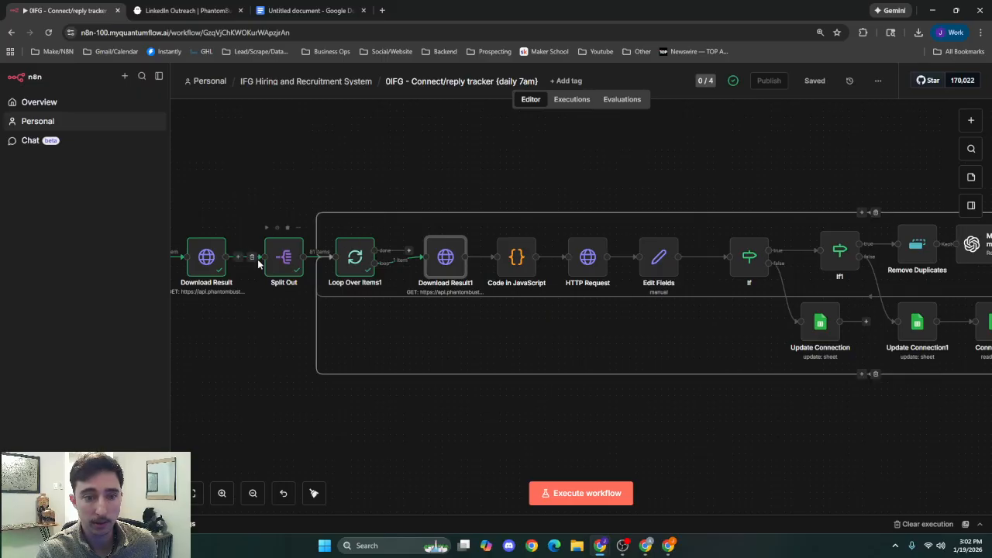
double_click(284, 257)
click(311, 75)
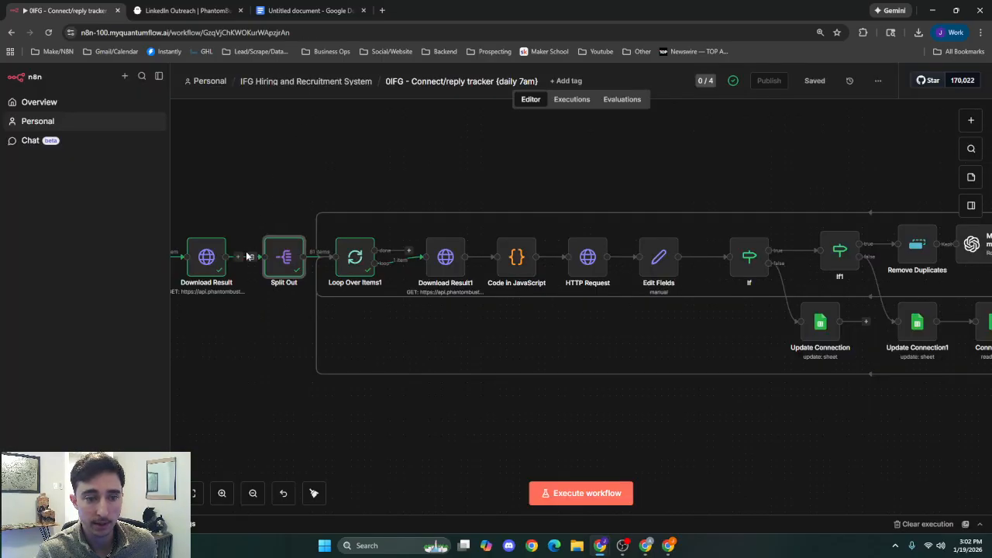
double_click(206, 256)
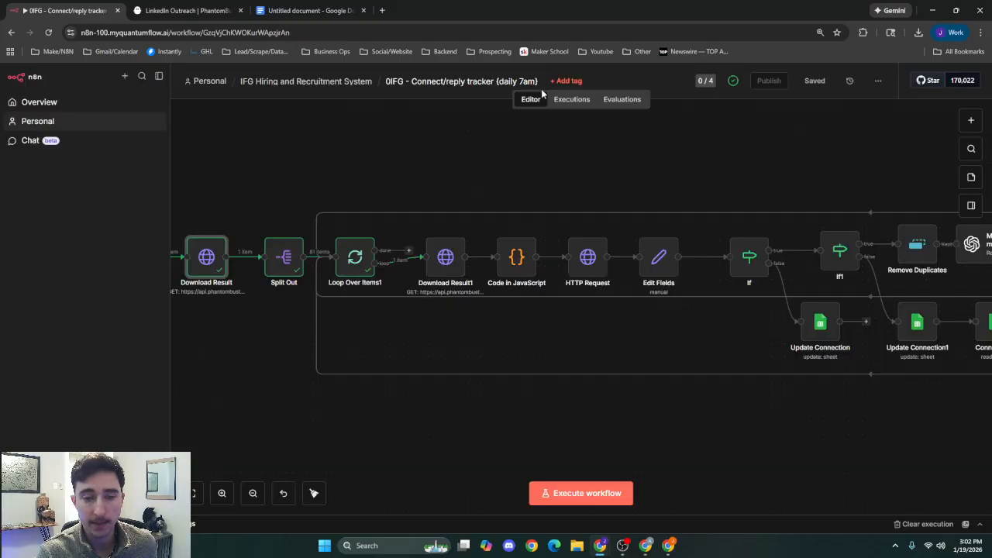
click(547, 75)
With Download Result1 open, consult the /branches/fetch-all page of the PhantomBuster API reference, and switch back to the n8n node.
double_click(446, 260)
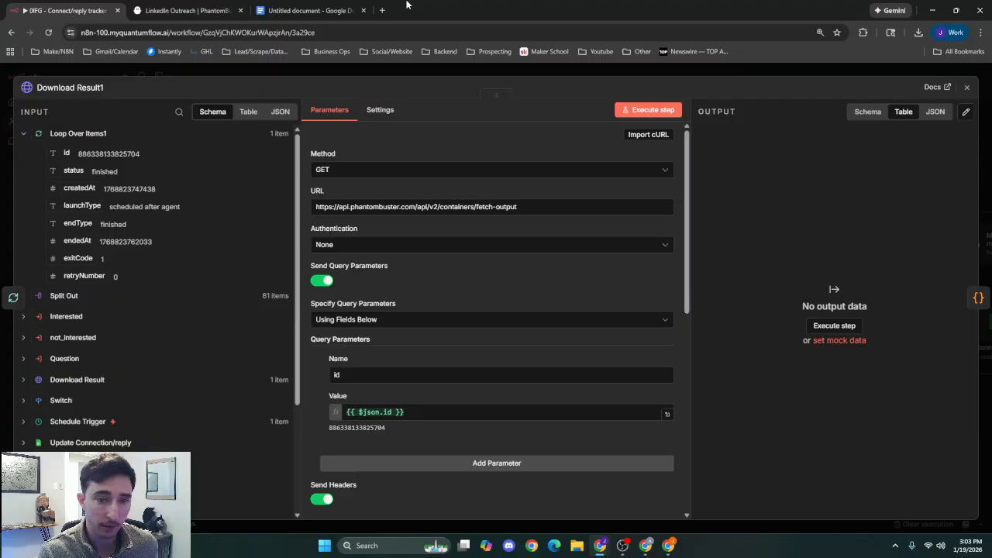
drag(447, 0, 455, 7)
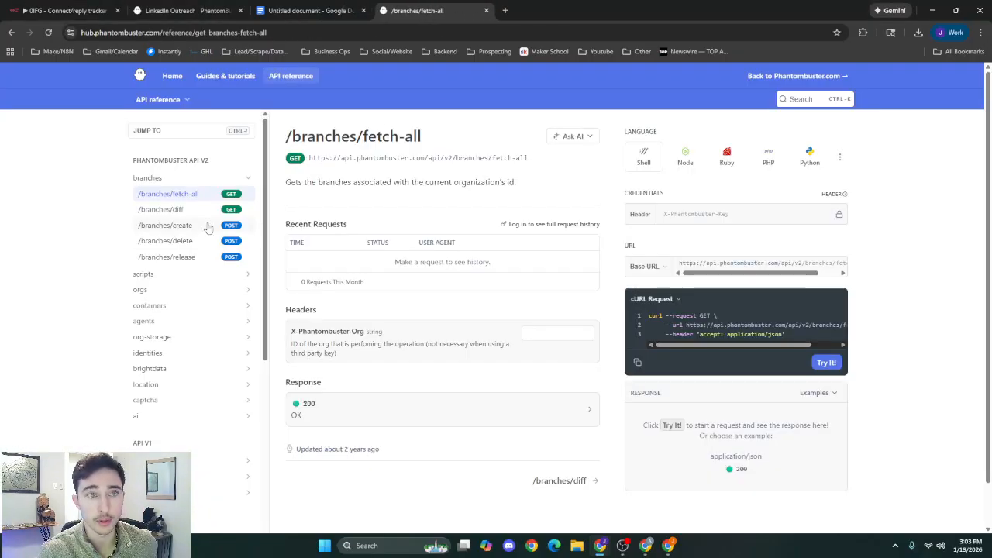
click(66, 11)
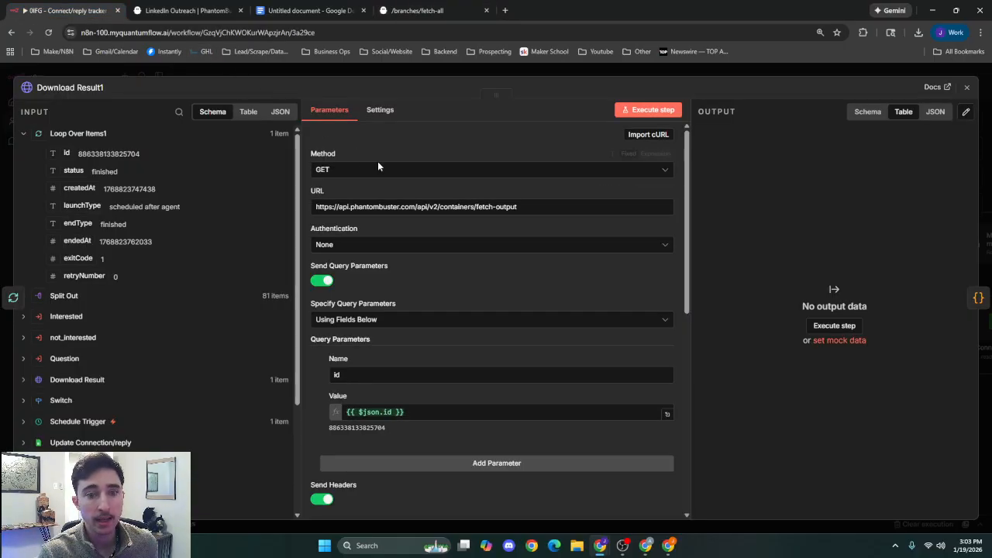
Review the id query parameter and the Accept and X-Phantombuster-Key headers of Download Result1, and return to the canvas.
scroll(433, 240, down, 4)
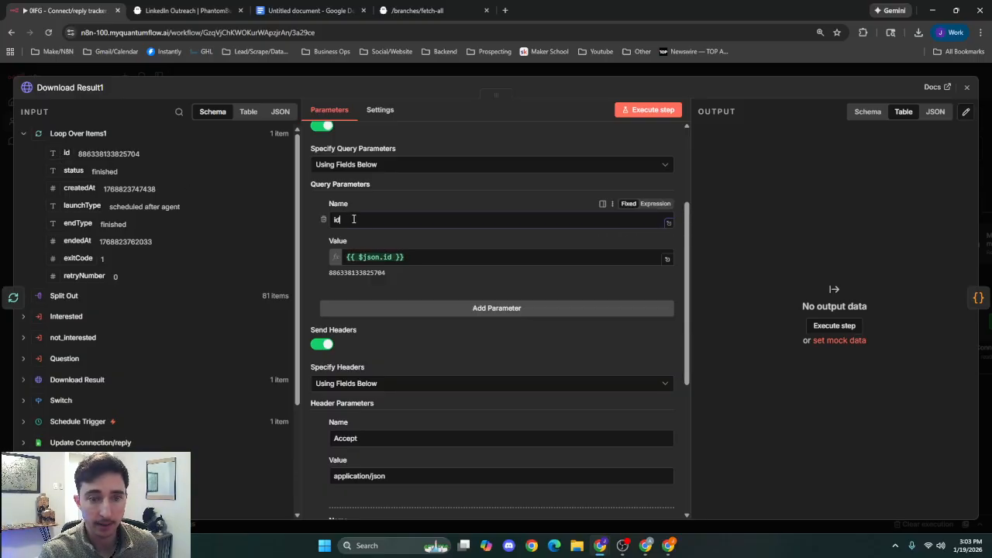
click(420, 258)
click(324, 264)
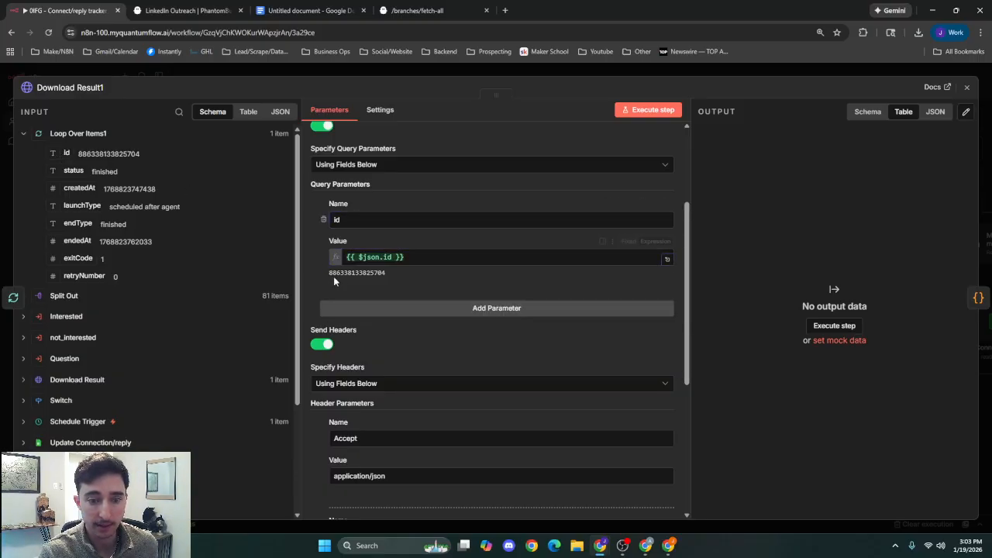
scroll(341, 287, down, 3)
scroll(380, 295, up, 1)
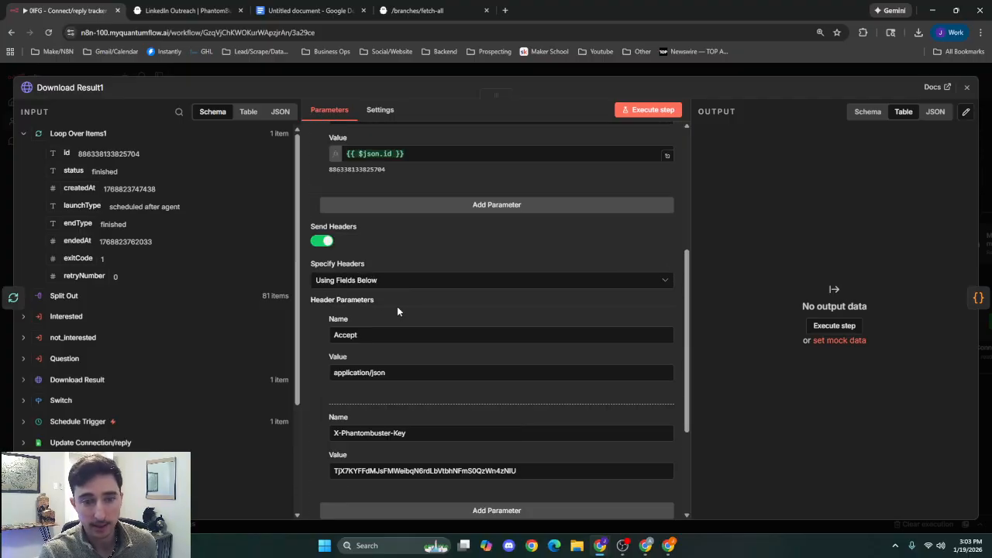
scroll(380, 298, up, 2)
scroll(354, 196, down, 1)
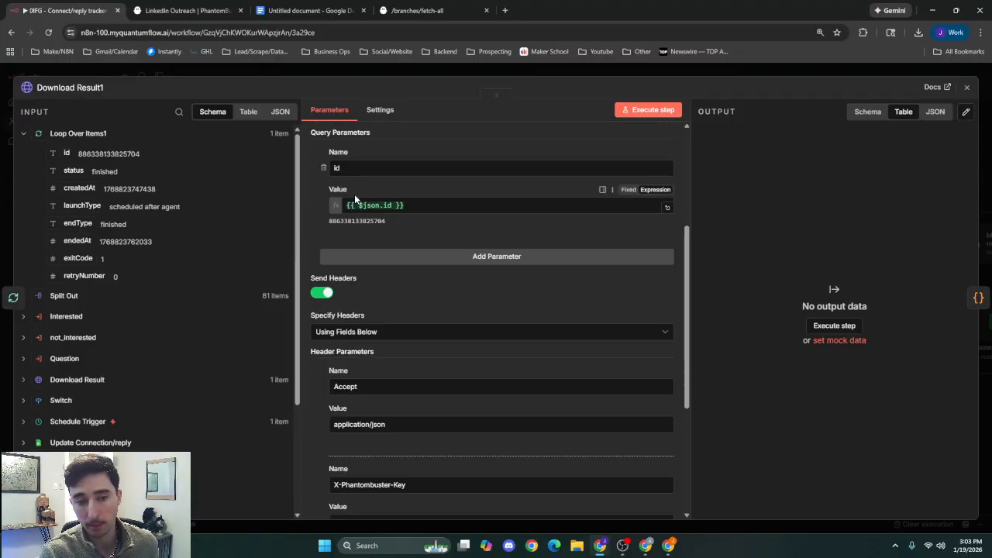
scroll(354, 195, down, 1)
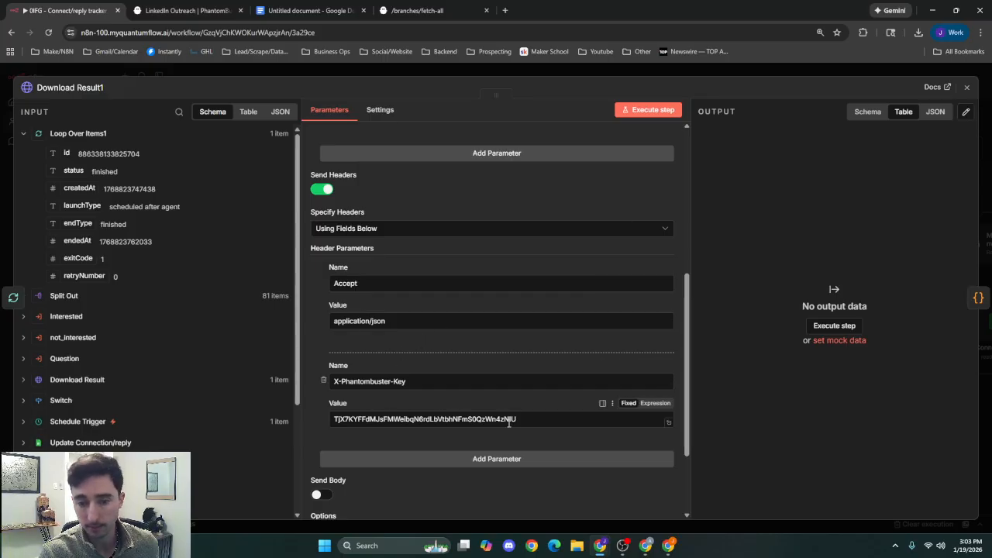
click(476, 74)
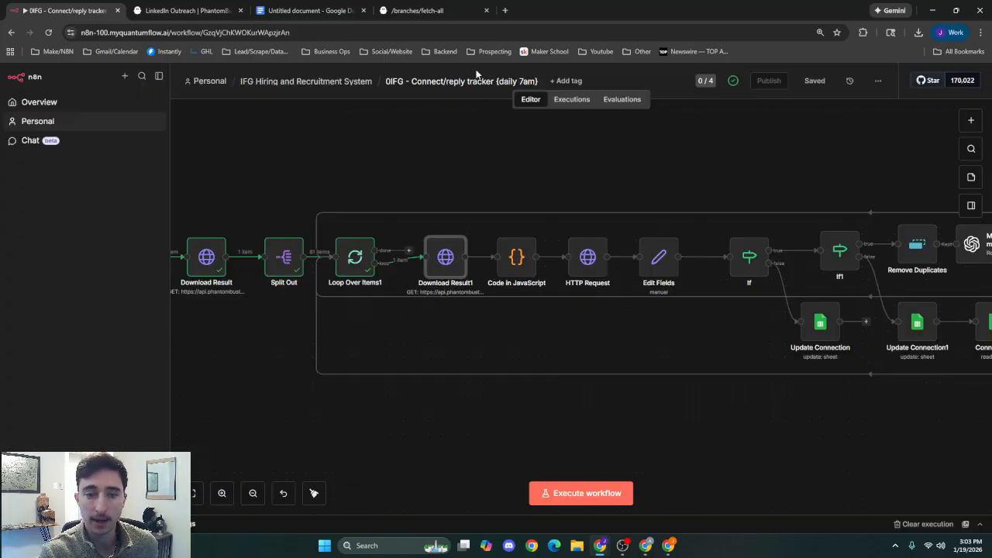
Run the Download Result1 node, show its output as a schema, and return to the canvas.
double_click(434, 273)
click(655, 109)
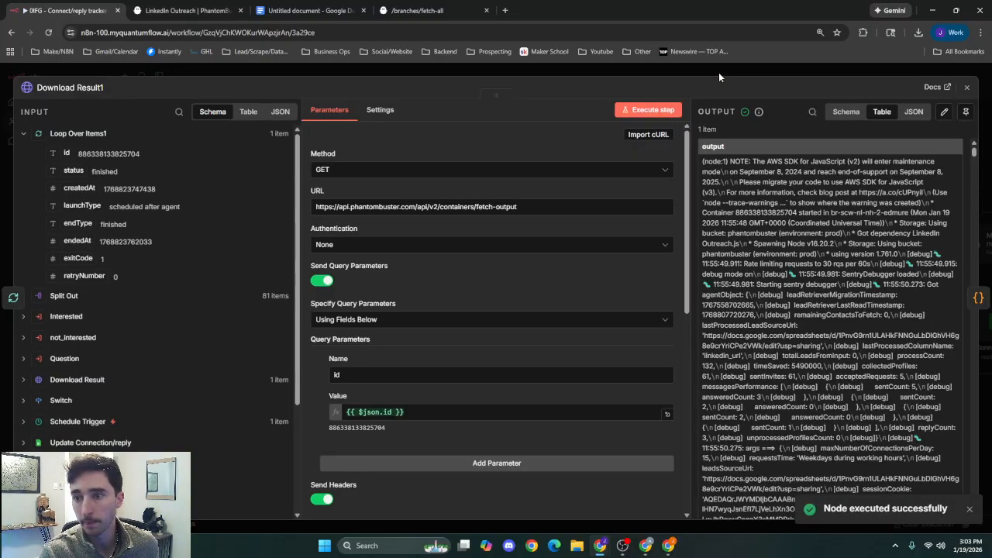
click(845, 112)
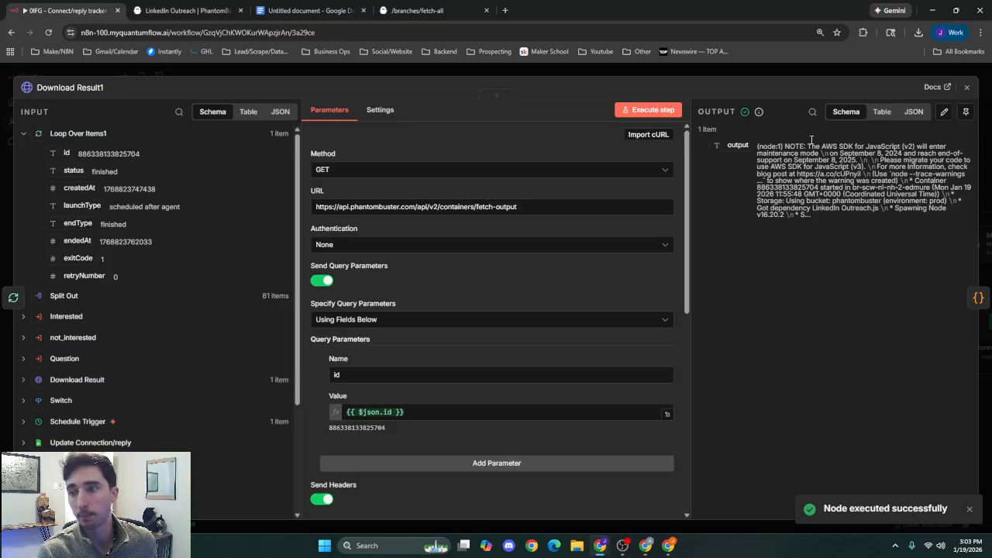
click(777, 71)
Run the Code in JavaScript node, read through its Download Result1 input as a table to the end, and return to the canvas.
drag(571, 201, 471, 193)
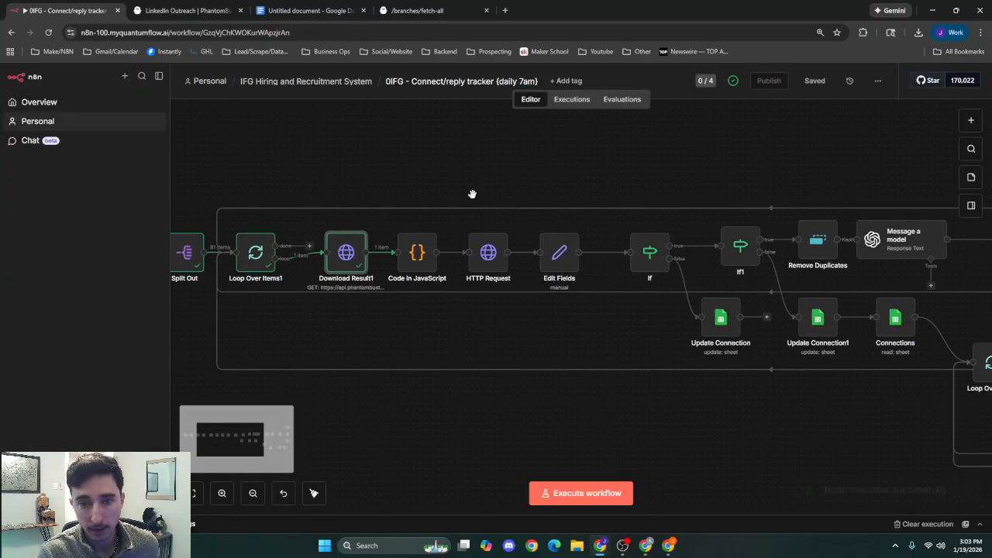
double_click(421, 259)
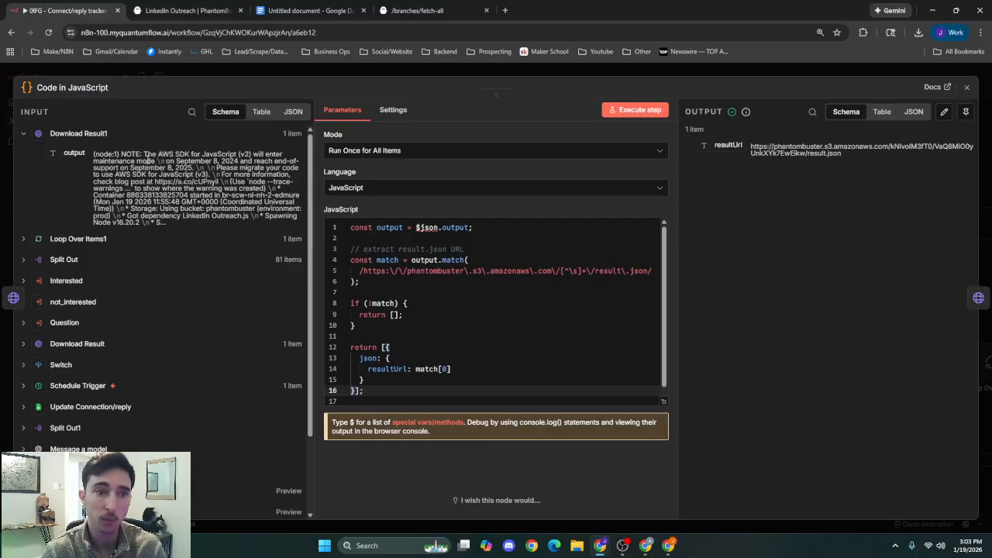
click(261, 112)
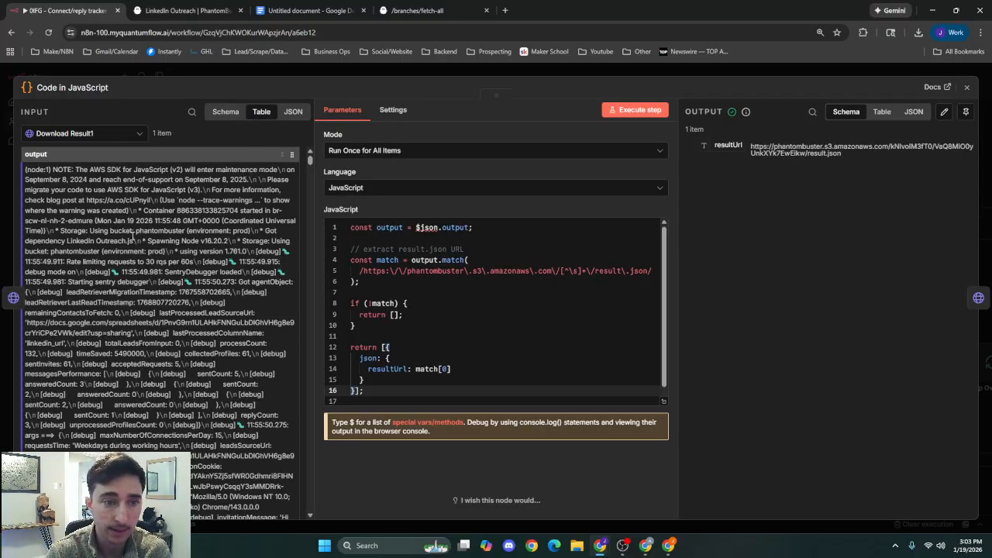
scroll(133, 241, down, 5)
scroll(161, 190, up, 3)
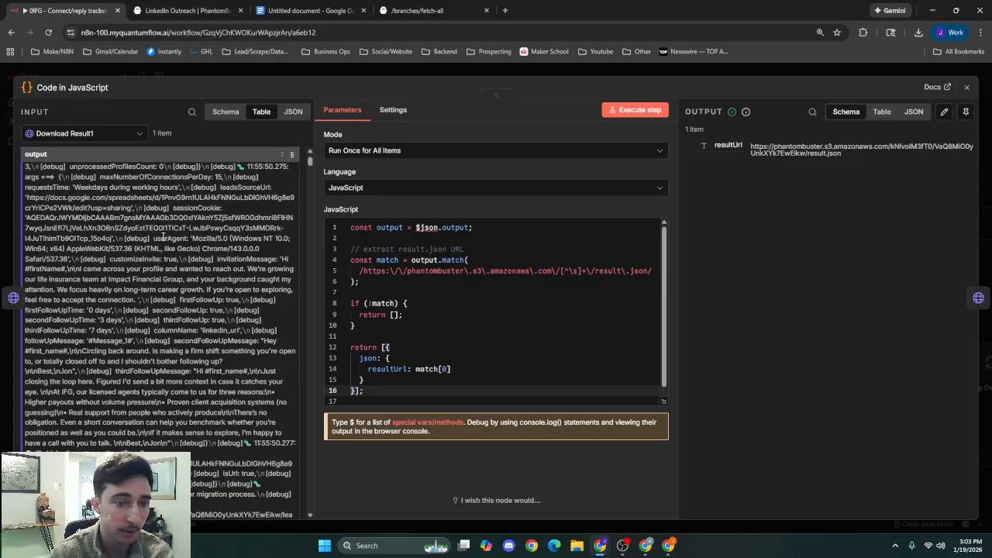
scroll(162, 190, down, 8)
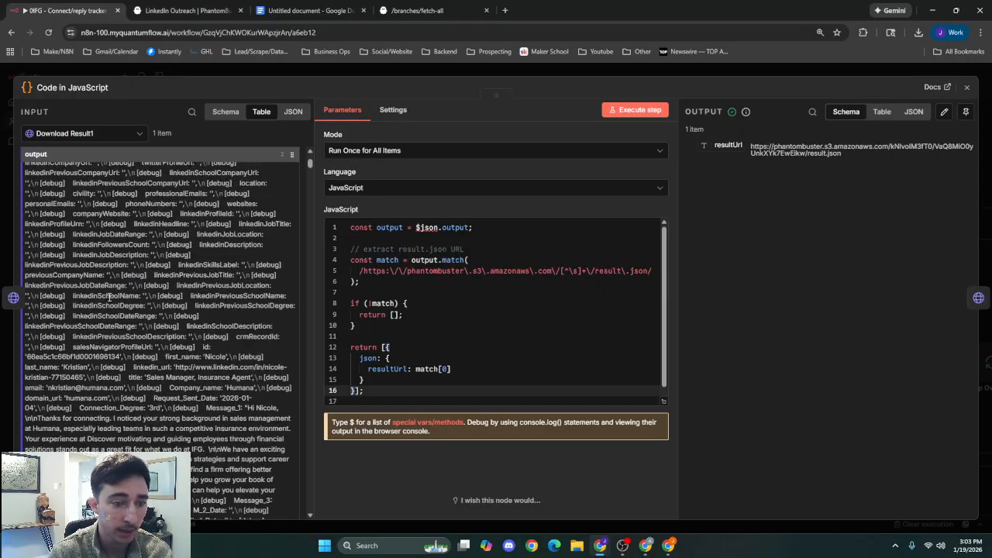
scroll(127, 285, down, 10)
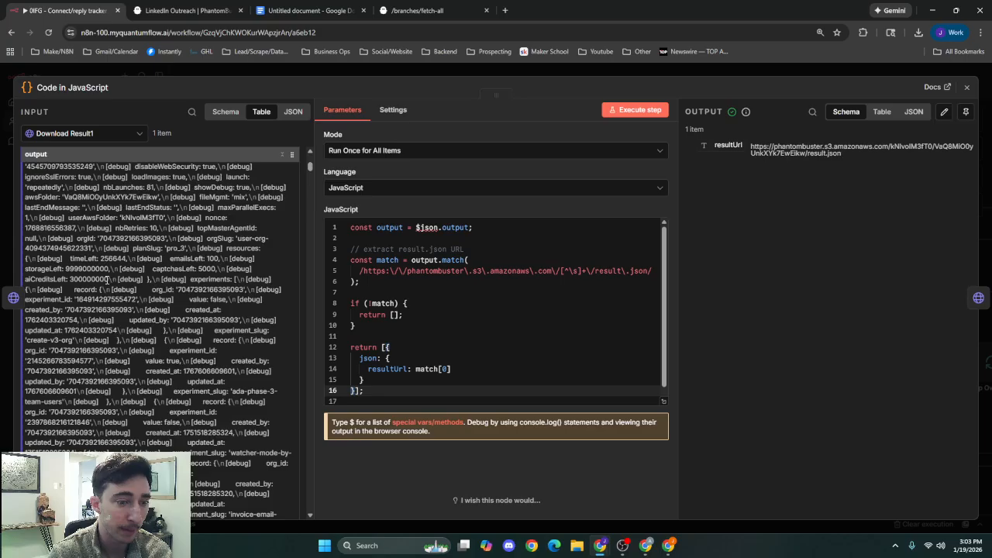
scroll(132, 268, down, 8)
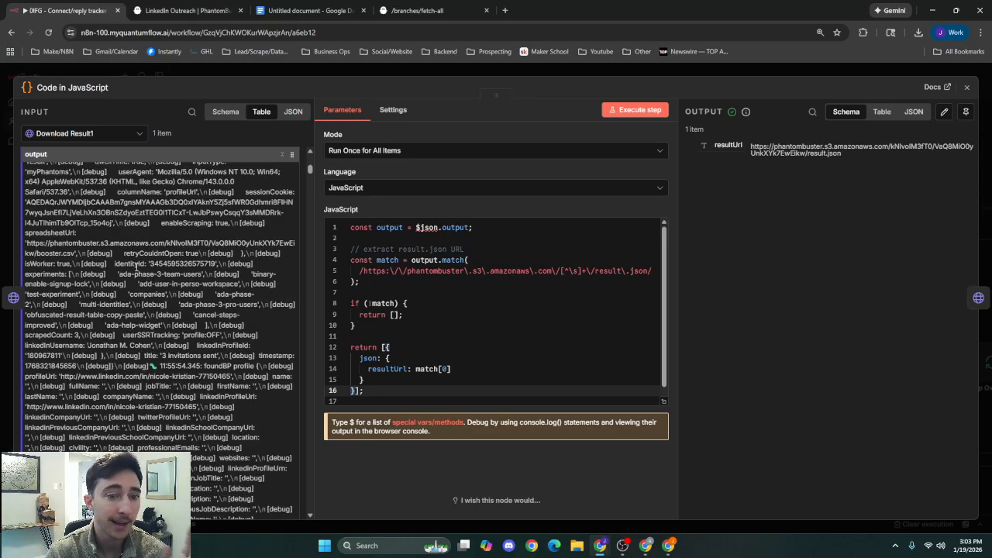
drag(314, 169, 307, 508)
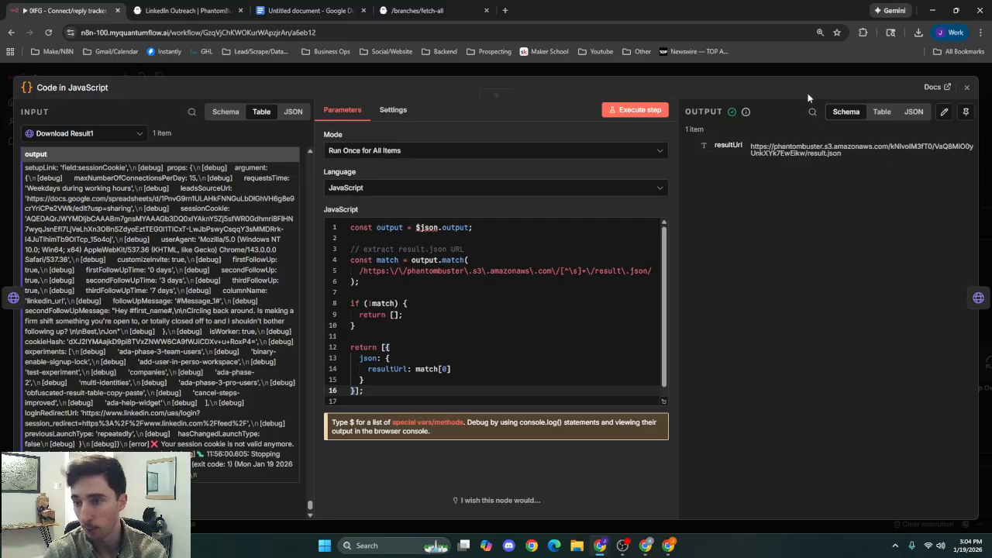
click(817, 71)
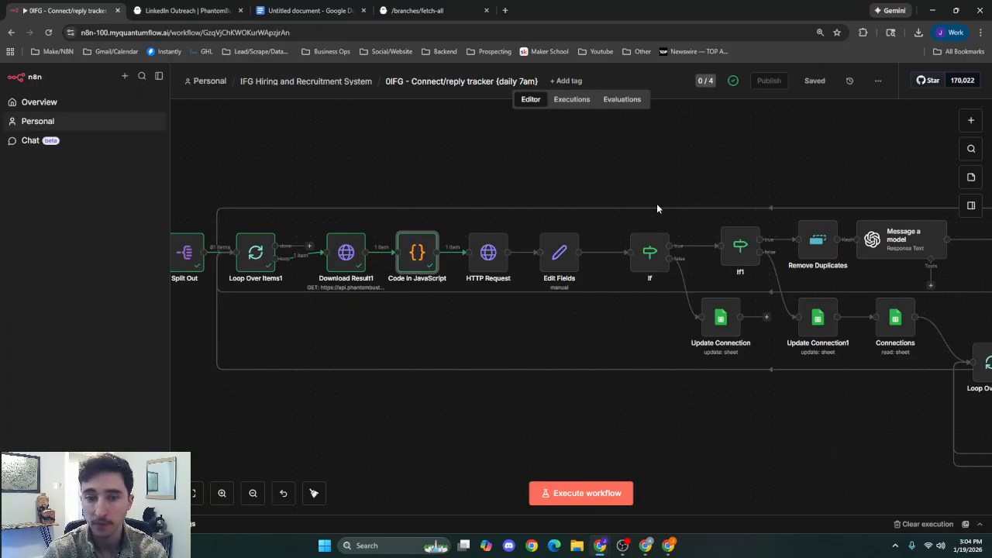
Check the HTTP Request node's URL expression {{ $json.resultUrl }} and run the node to fetch the result file.
double_click(481, 258)
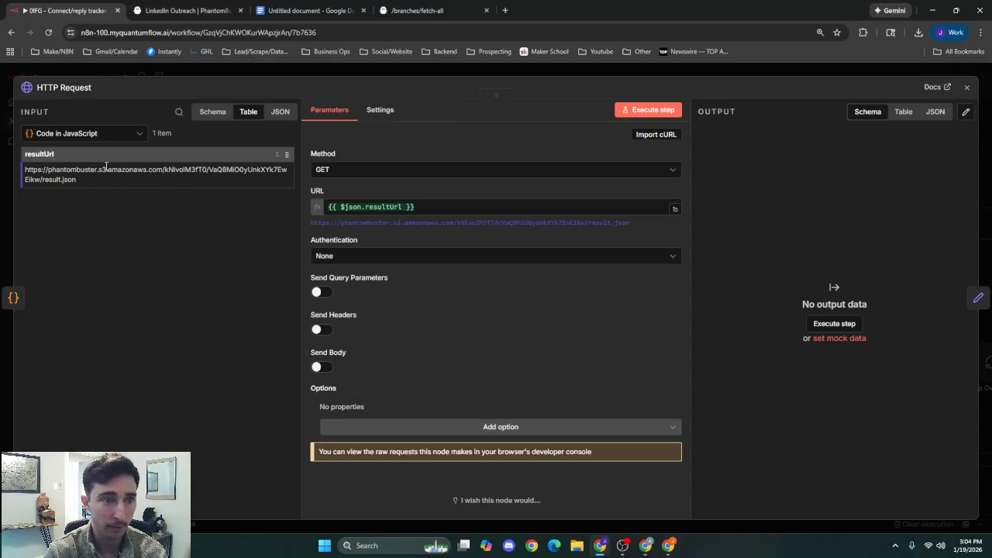
click(439, 208)
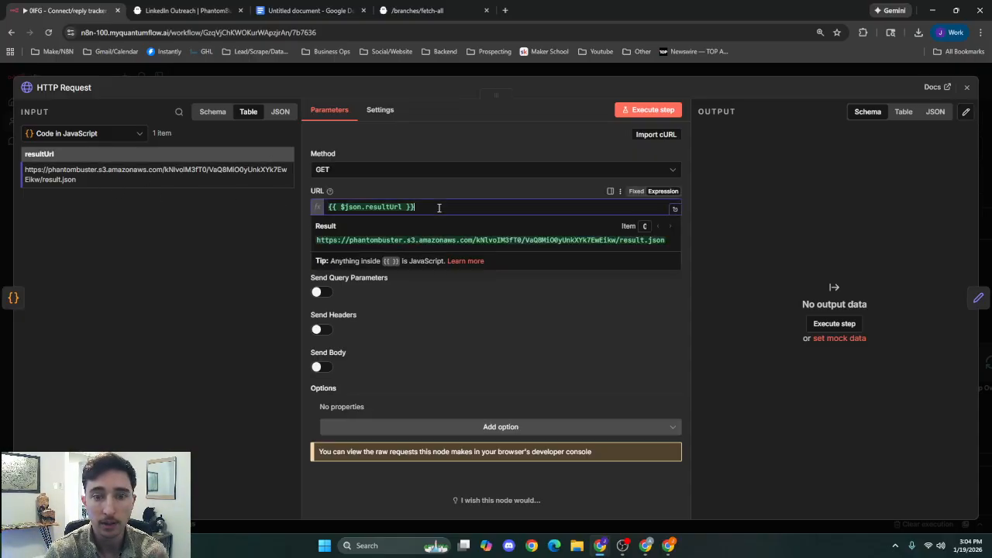
click(467, 304)
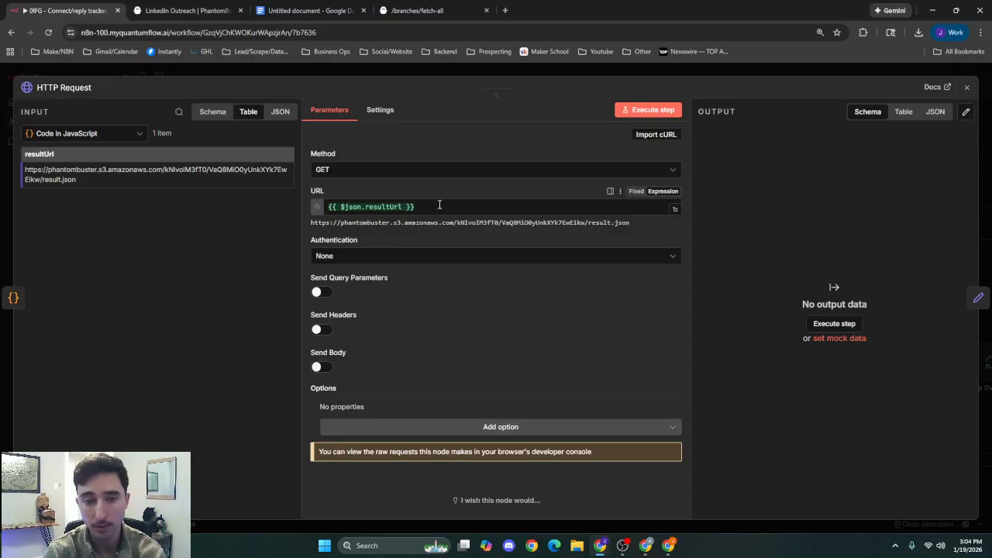
click(634, 113)
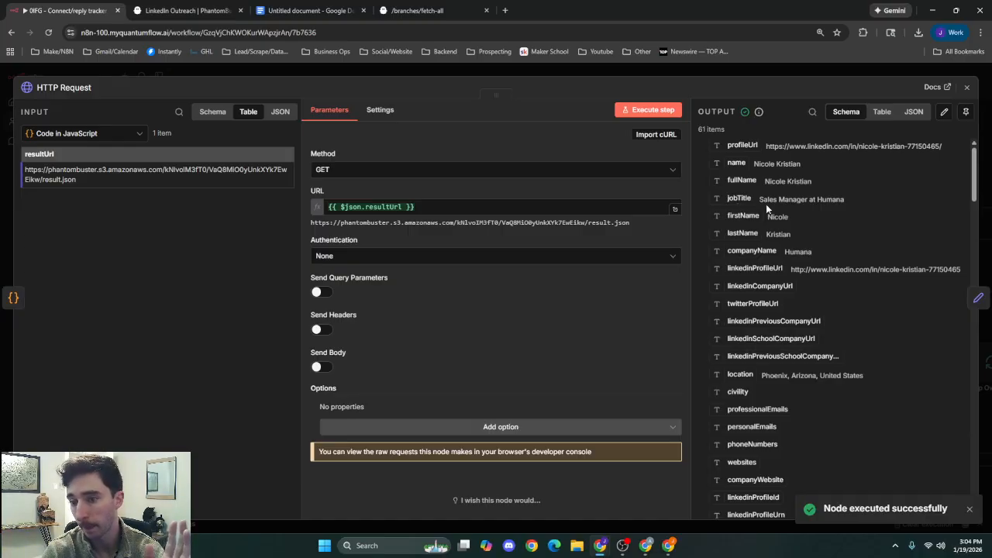
Read through the HTTP Request node's output schema, from the profile fields to the follow-up message and recipient reply fields.
scroll(767, 204, down, 15)
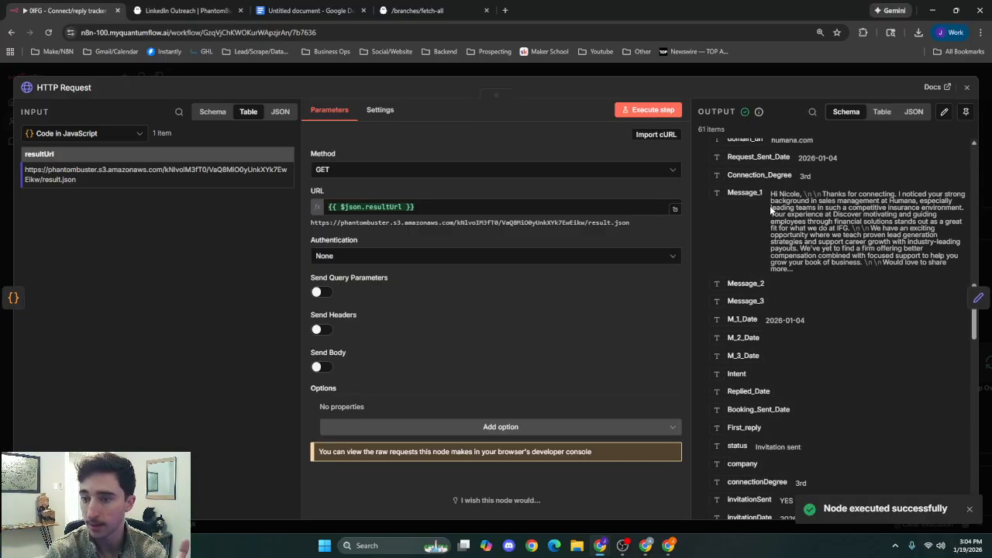
scroll(779, 194, down, 10)
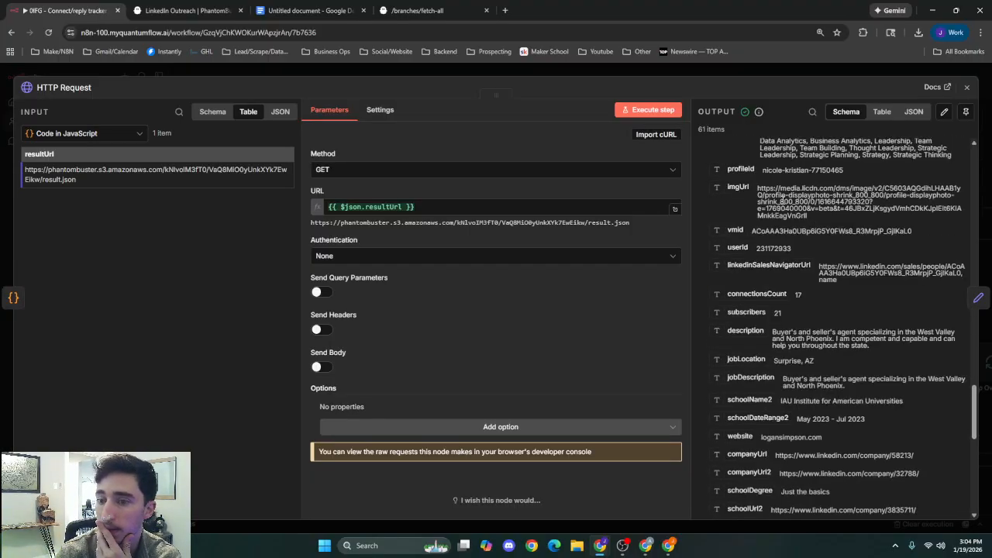
scroll(783, 197, down, 10)
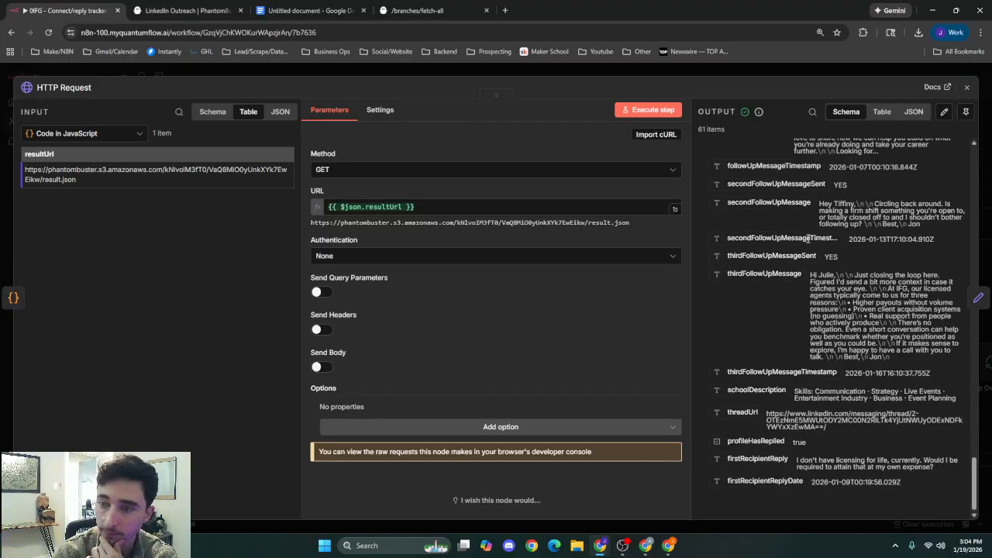
scroll(807, 236, up, 3)
scroll(776, 279, up, 4)
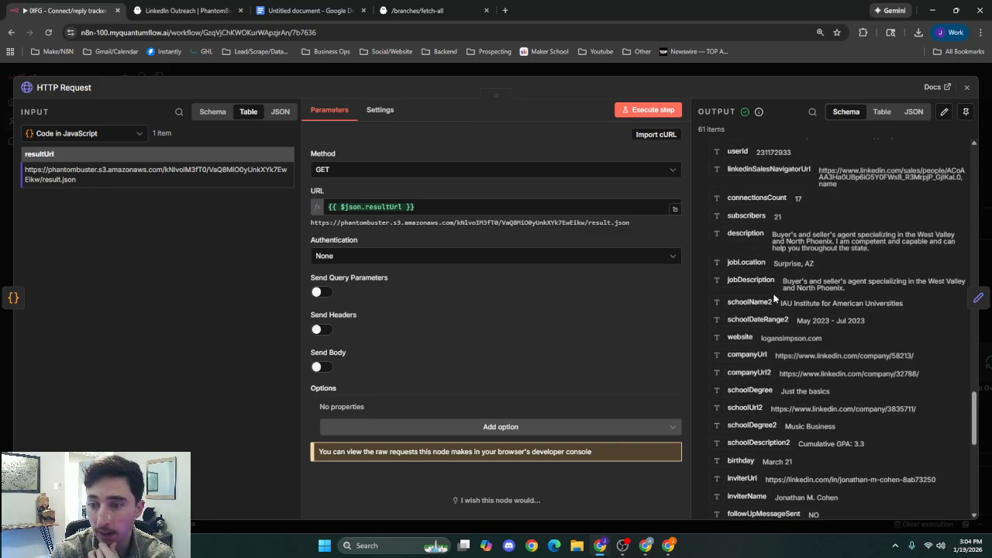
scroll(779, 299, down, 3)
scroll(788, 296, up, 2)
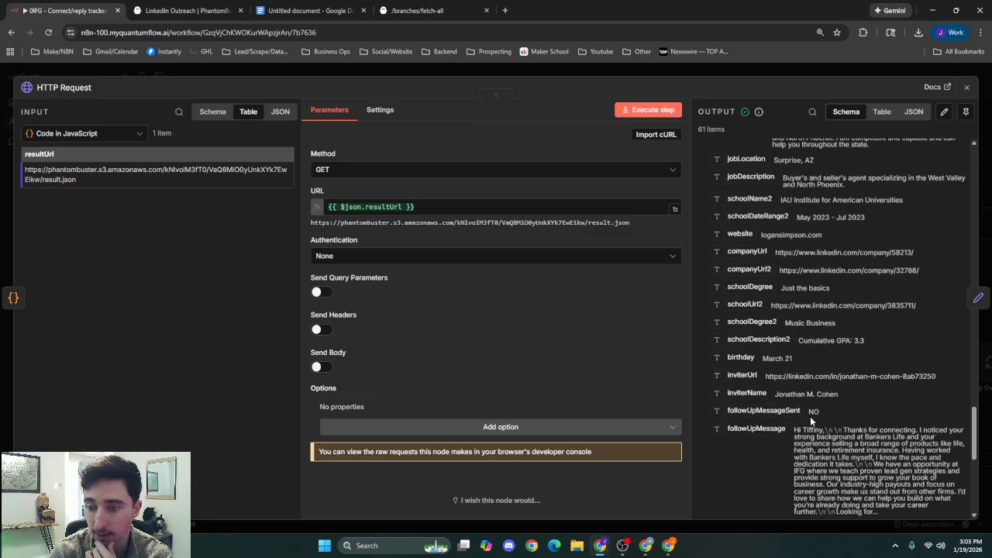
scroll(812, 412, up, 2)
scroll(811, 412, up, 2)
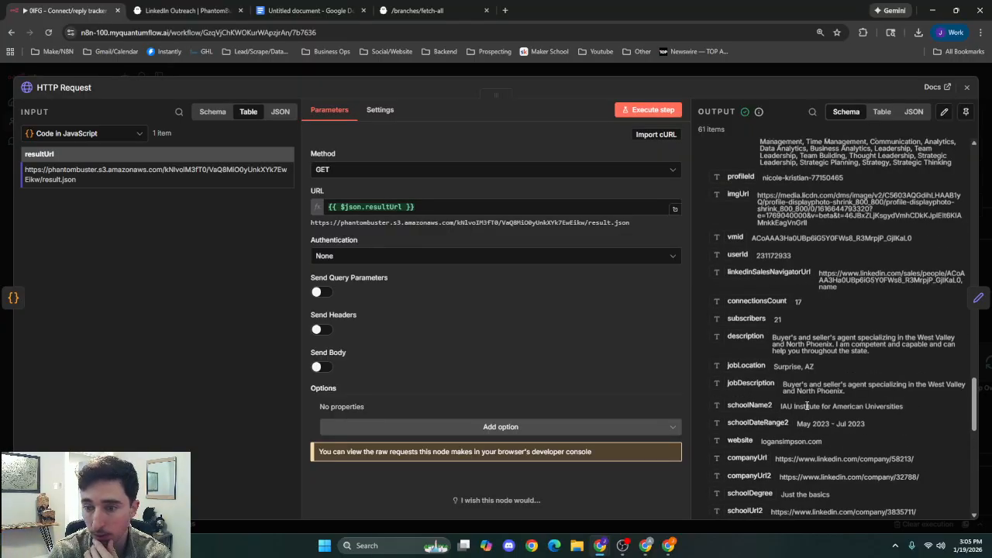
scroll(807, 406, up, 9)
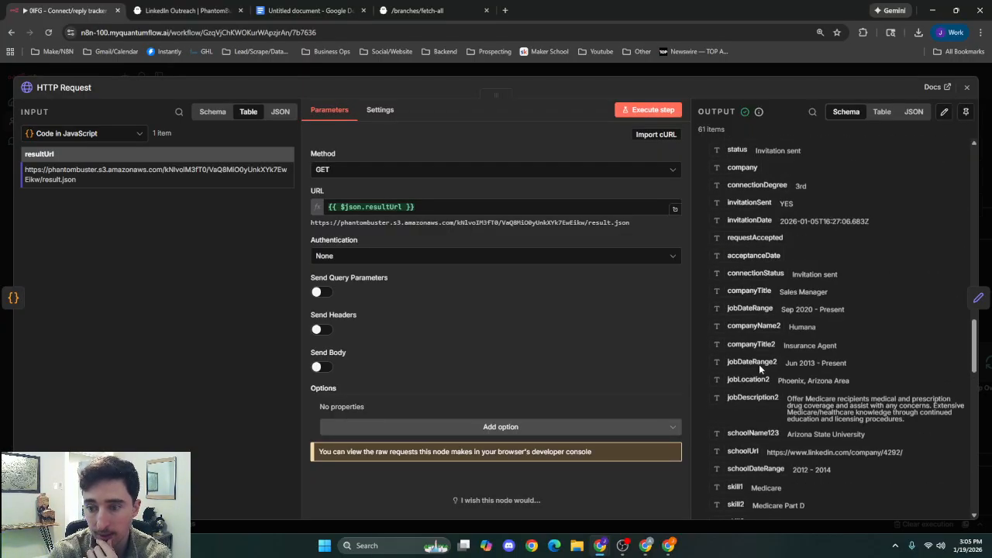
Examine the connectionDegree, invitationSent, requestAccepted and message date fields in the HTTP Request output, and return to the canvas.
scroll(783, 383, up, 4)
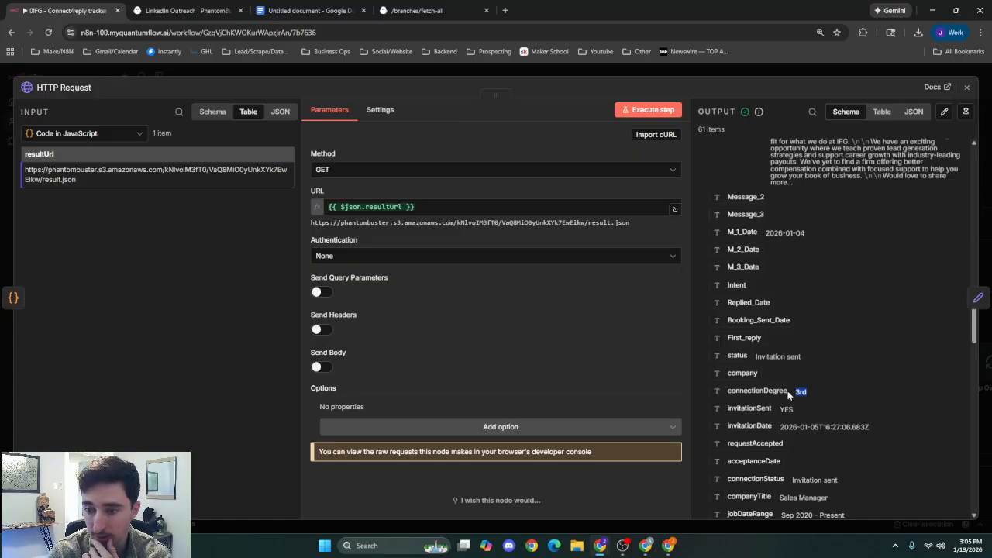
click(699, 393)
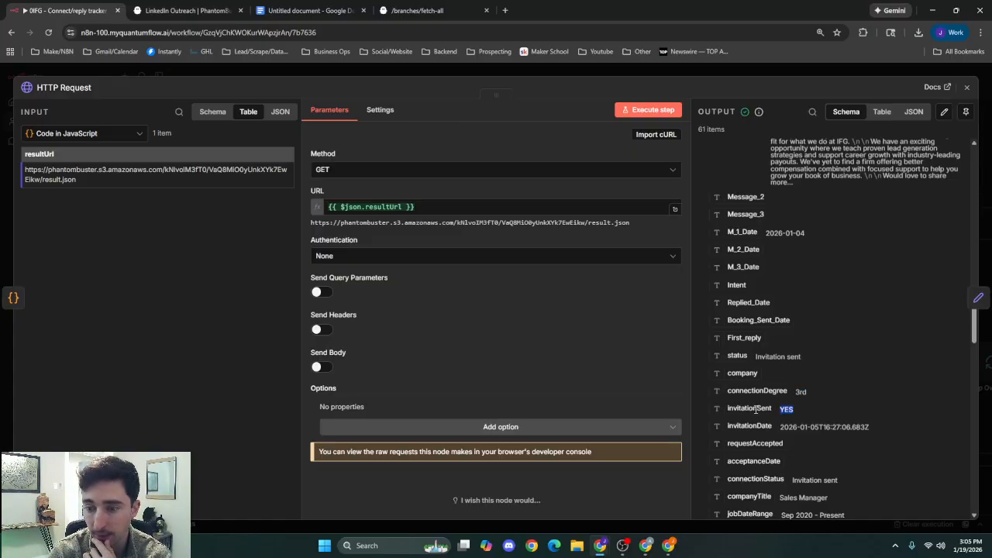
click(710, 412)
scroll(813, 356, down, 2)
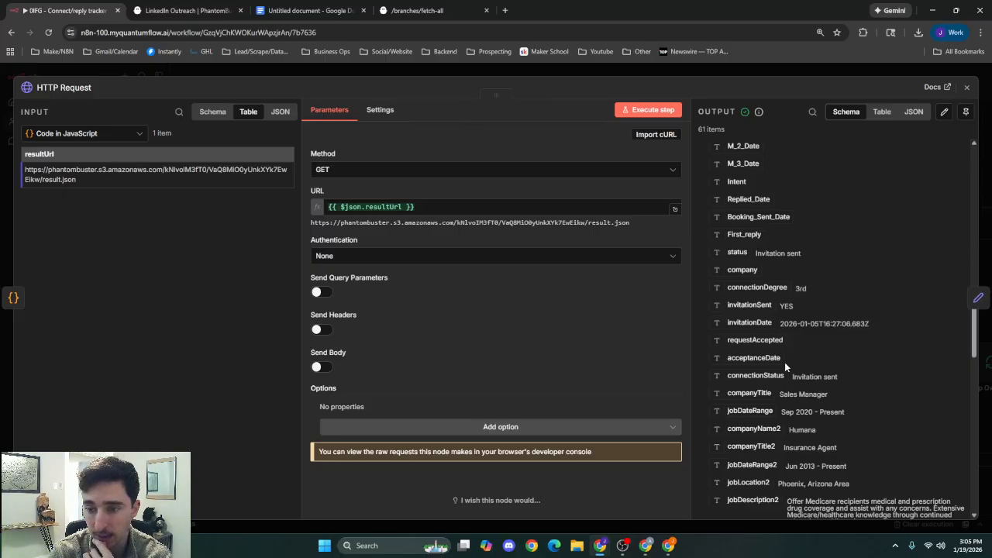
scroll(772, 363, up, 4)
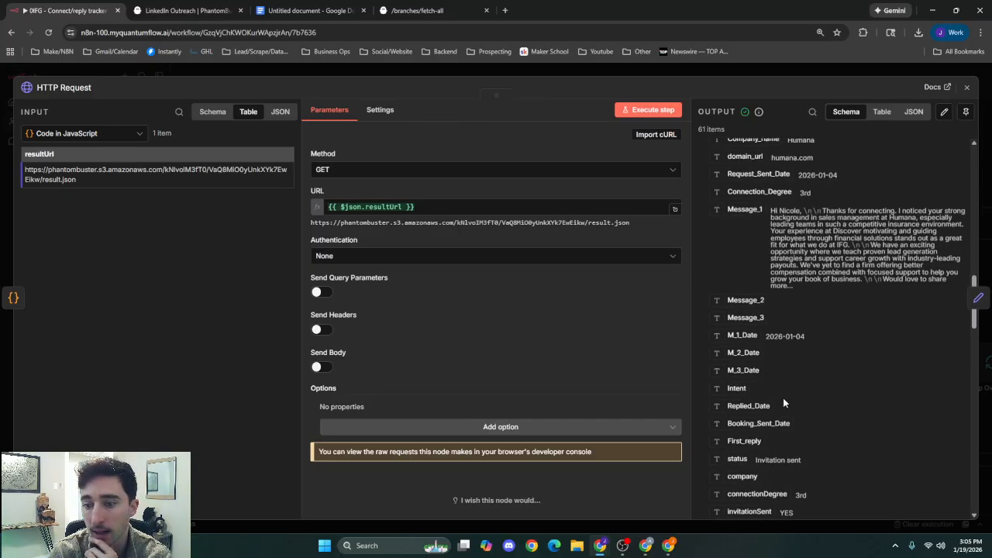
scroll(783, 399, up, 5)
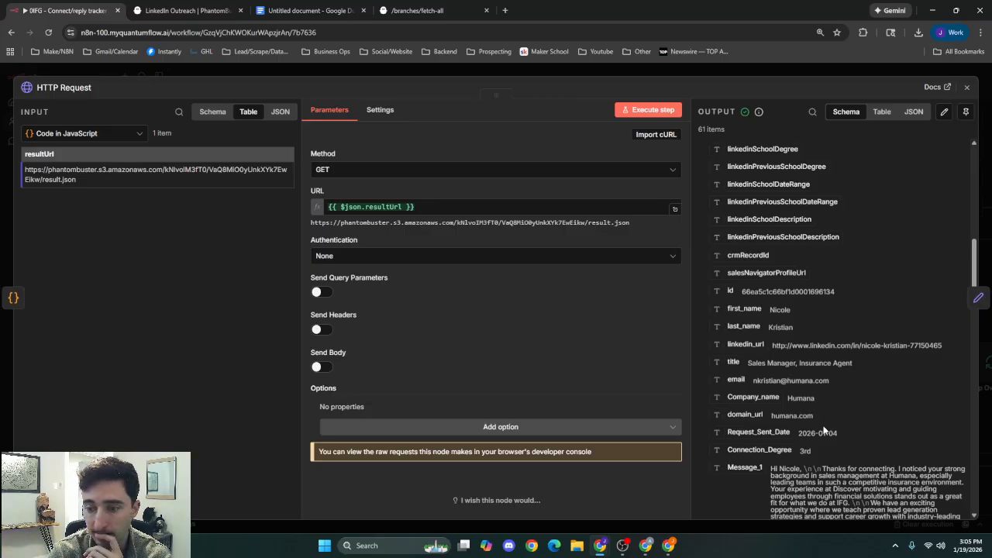
scroll(809, 362, up, 10)
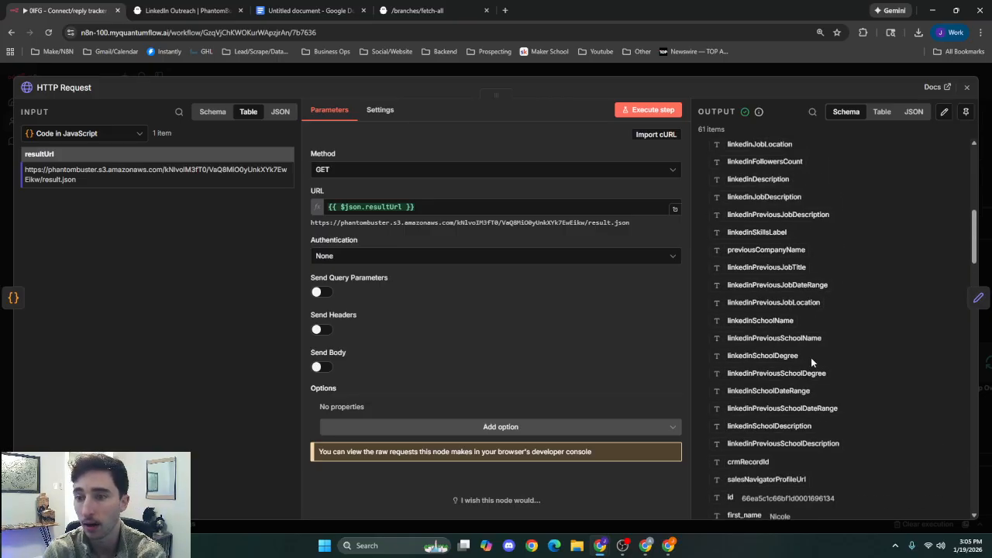
click(804, 70)
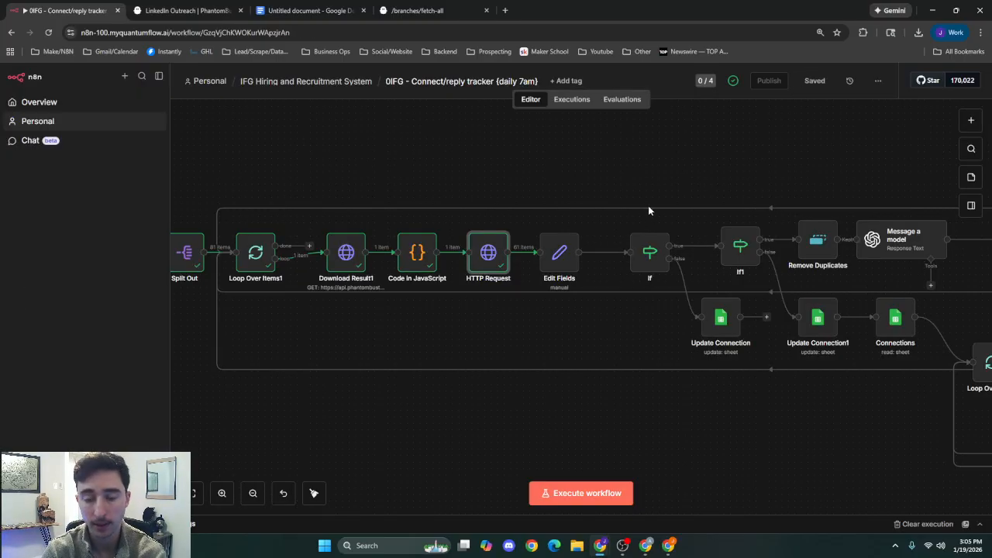
Open the Edit Fields node, review its manual mappings down to firstRecipientReply, and return to the canvas.
double_click(568, 260)
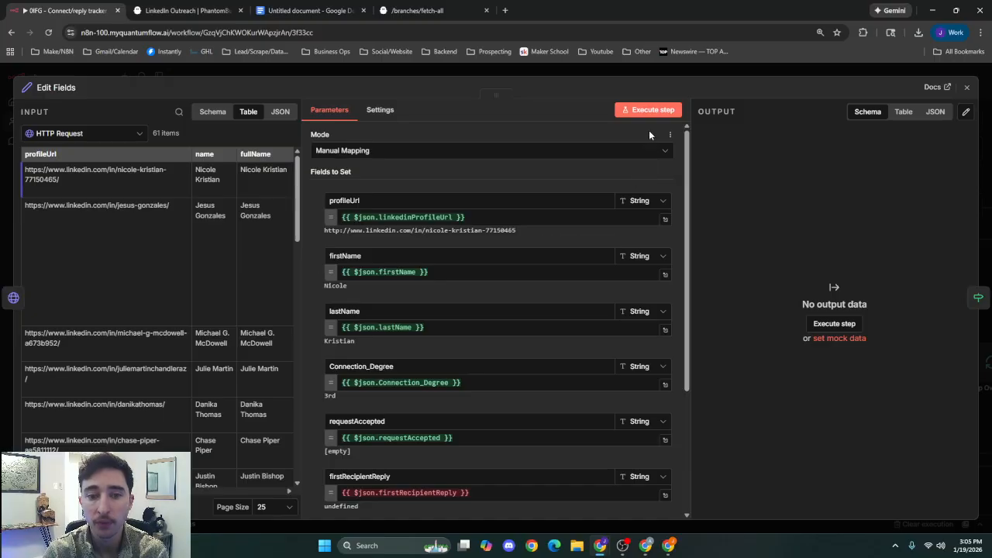
scroll(543, 350, down, 3)
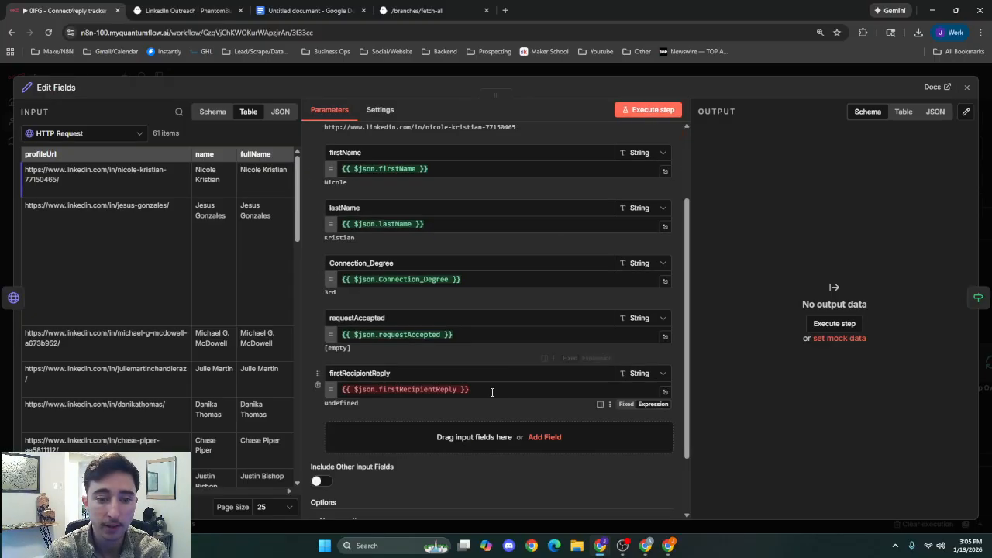
click(494, 382)
click(497, 356)
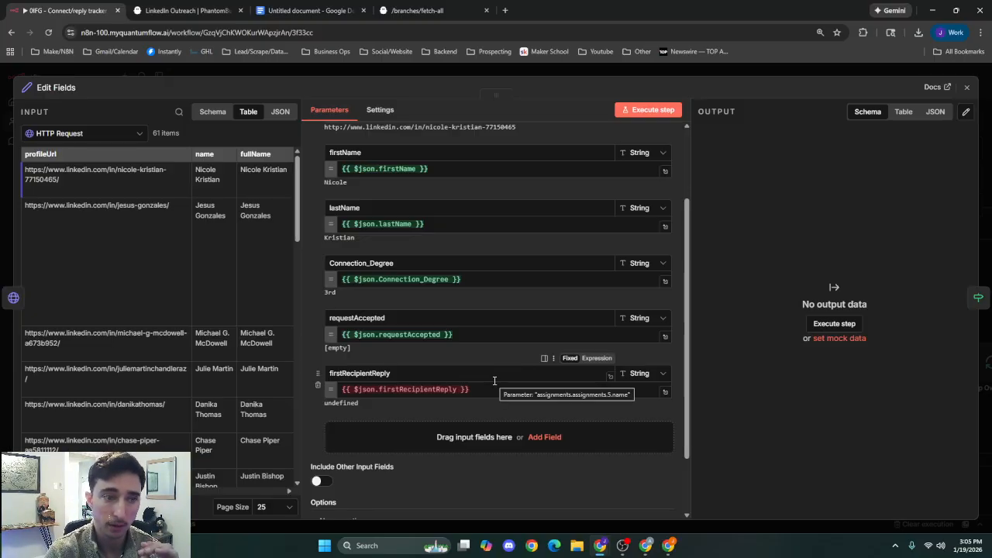
click(394, 72)
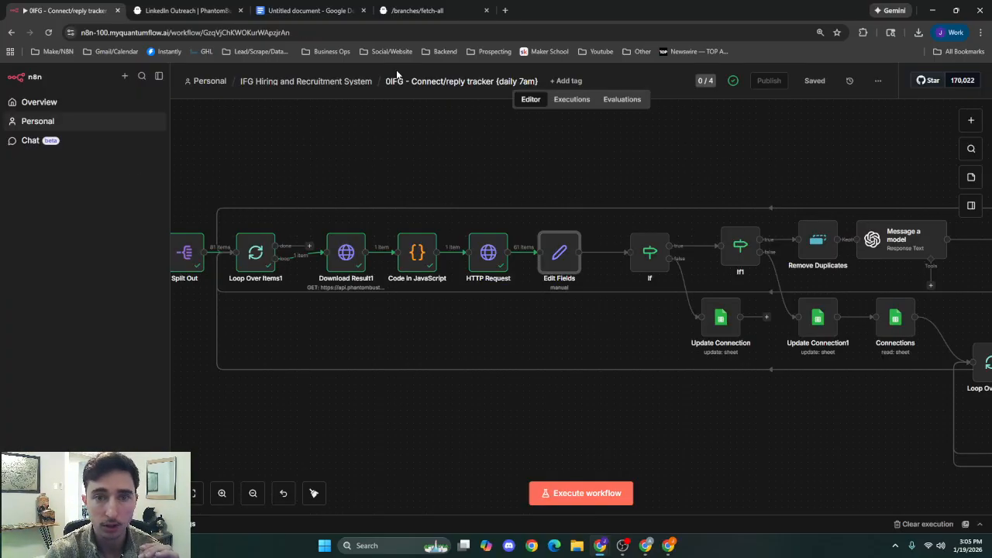
Find the firstRecipientReply and firstRecipientReplyDate fields in the HTTP Request node's output, highlight their values, and return to the canvas.
double_click(498, 263)
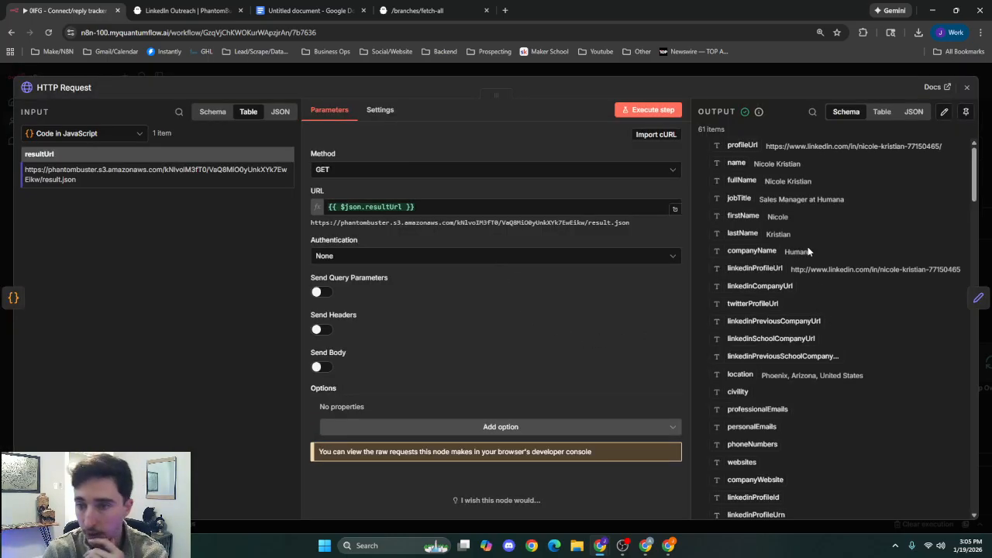
scroll(802, 290, down, 10)
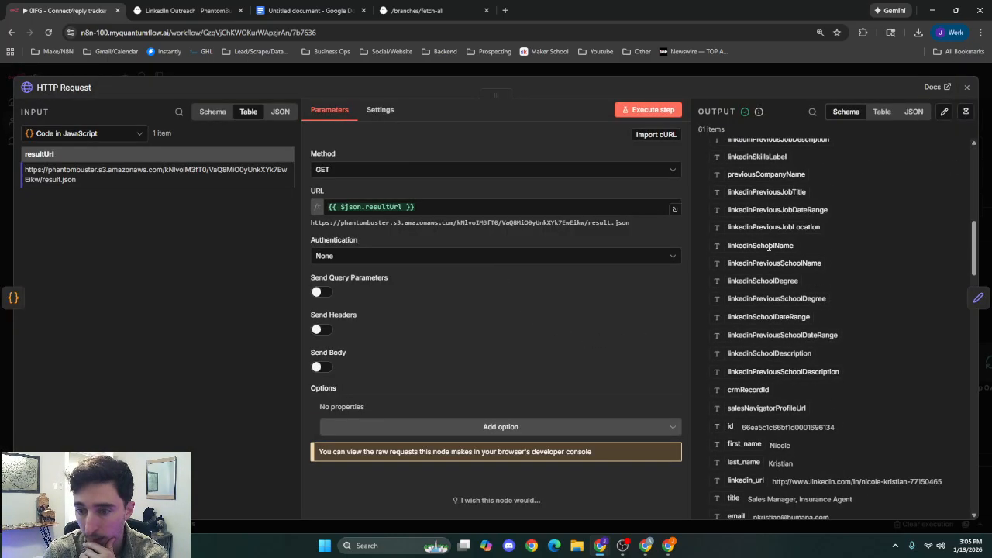
scroll(775, 272, down, 5)
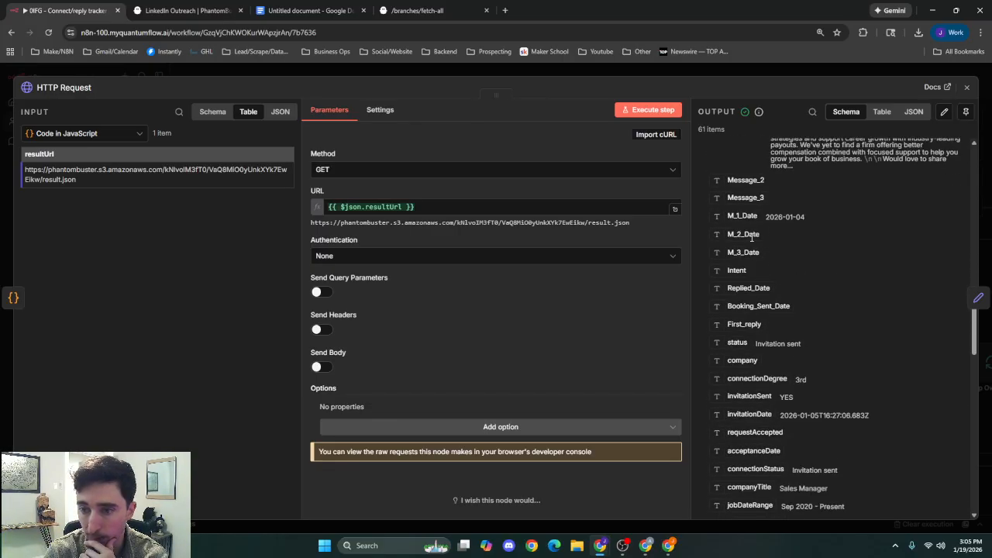
scroll(747, 351, down, 3)
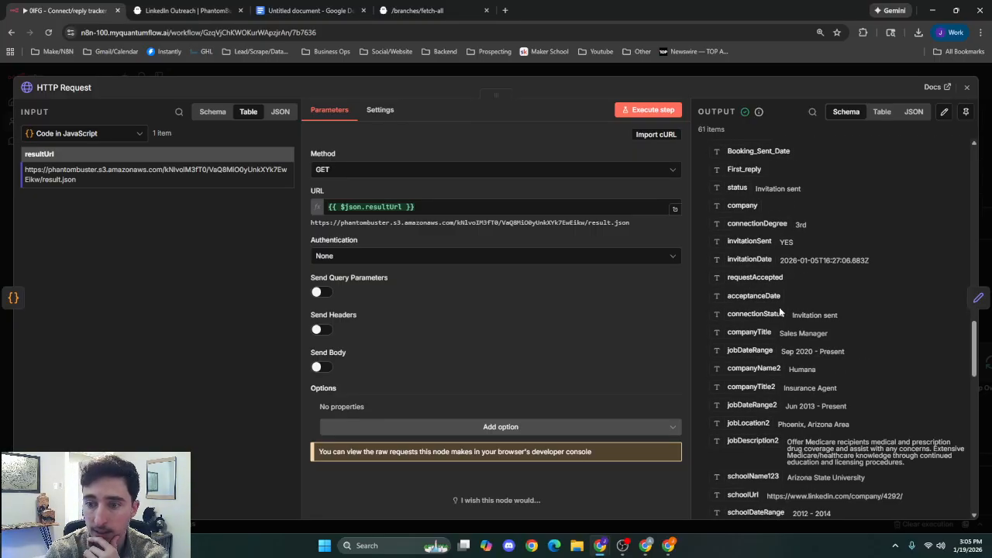
scroll(769, 328, down, 2)
scroll(765, 332, down, 2)
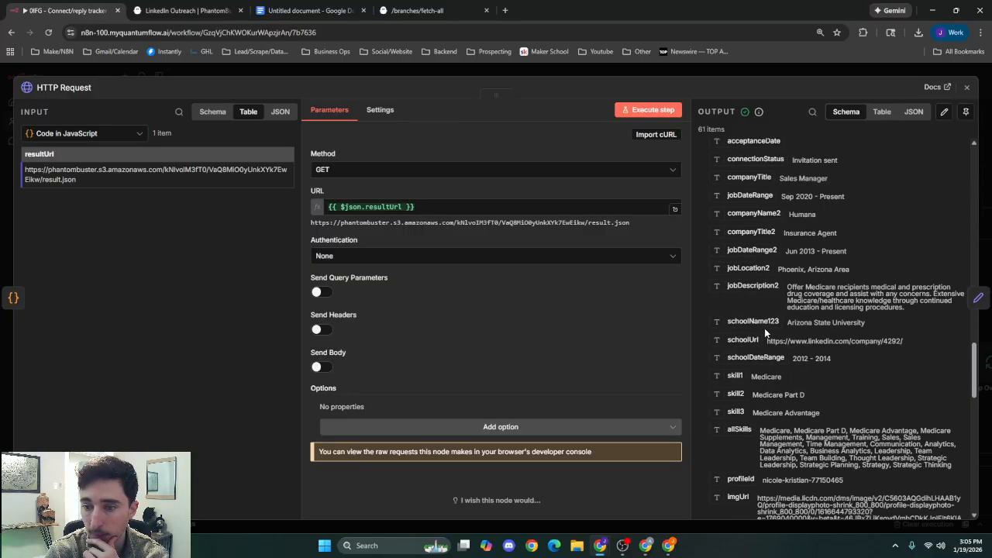
scroll(764, 333, down, 5)
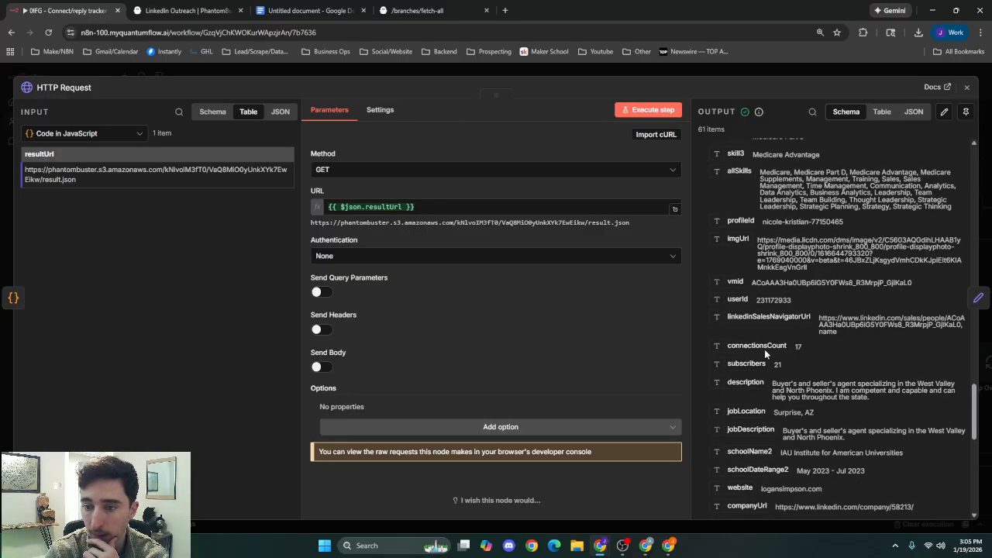
scroll(764, 347, down, 5)
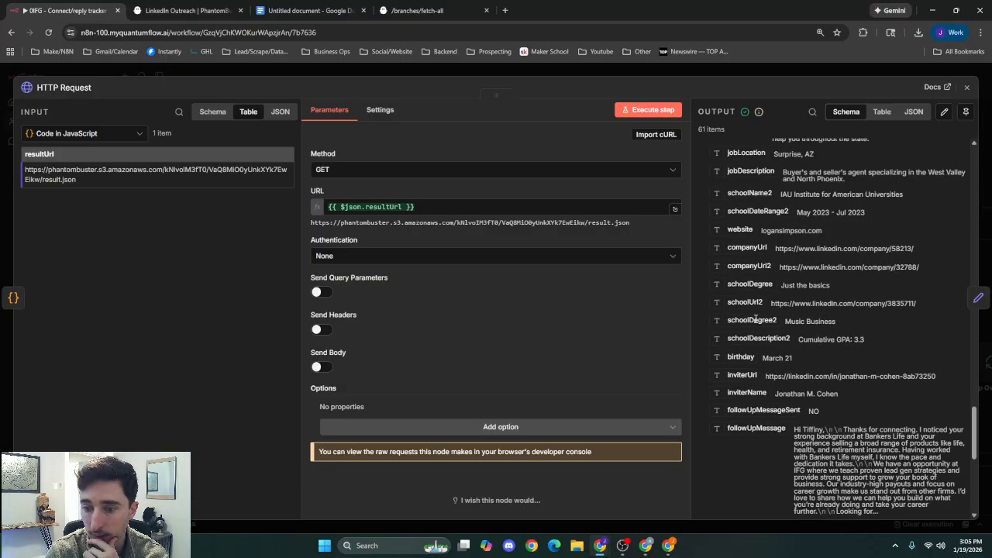
scroll(755, 318, down, 7)
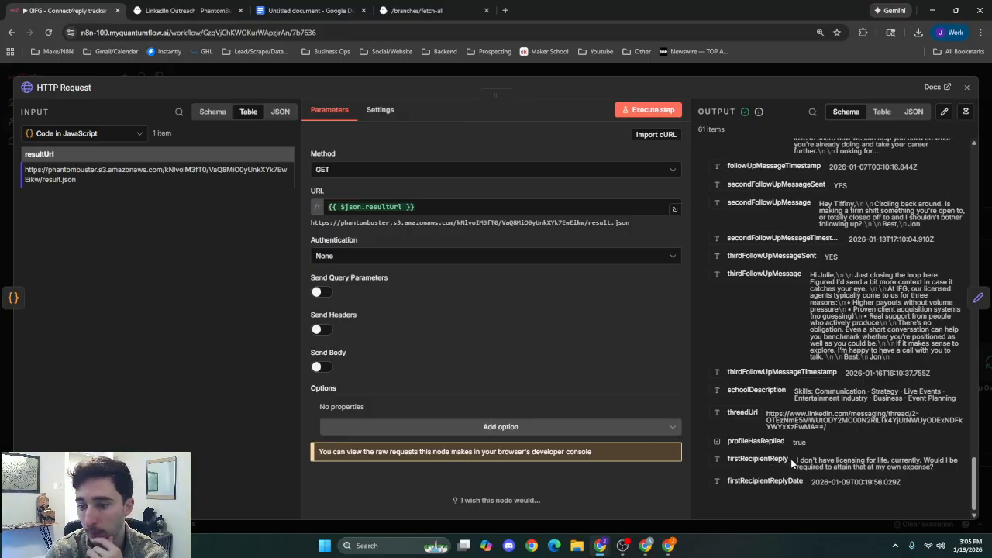
drag(797, 464, 947, 477)
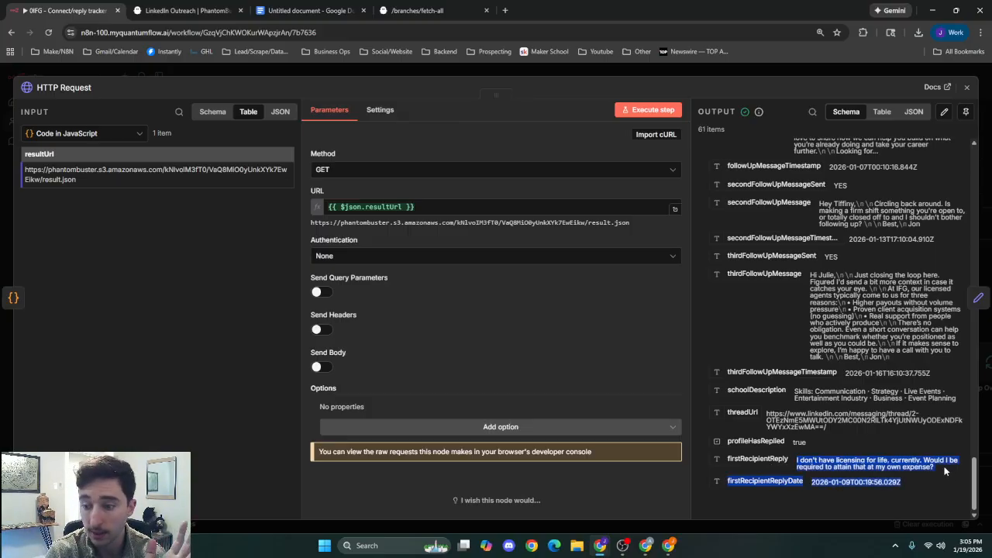
click(941, 473)
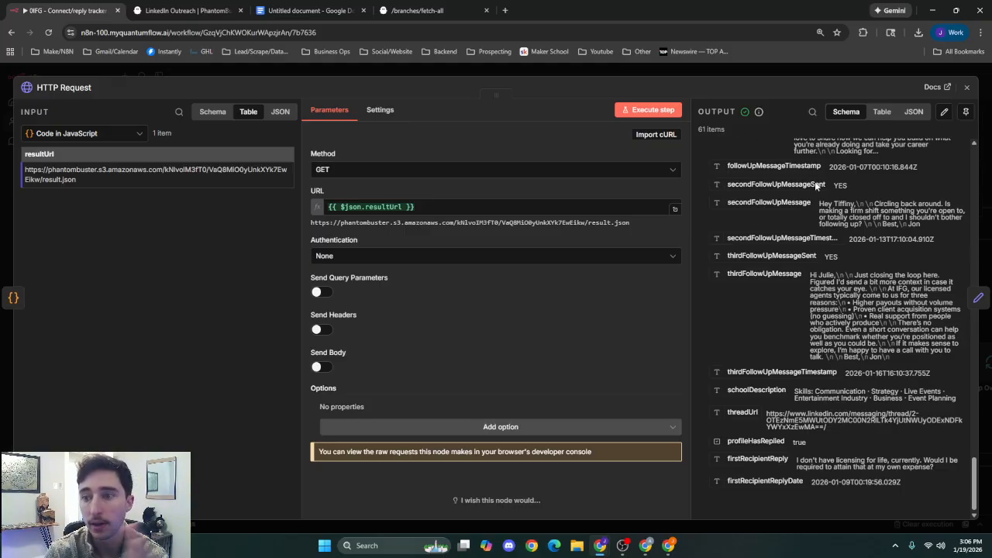
click(782, 73)
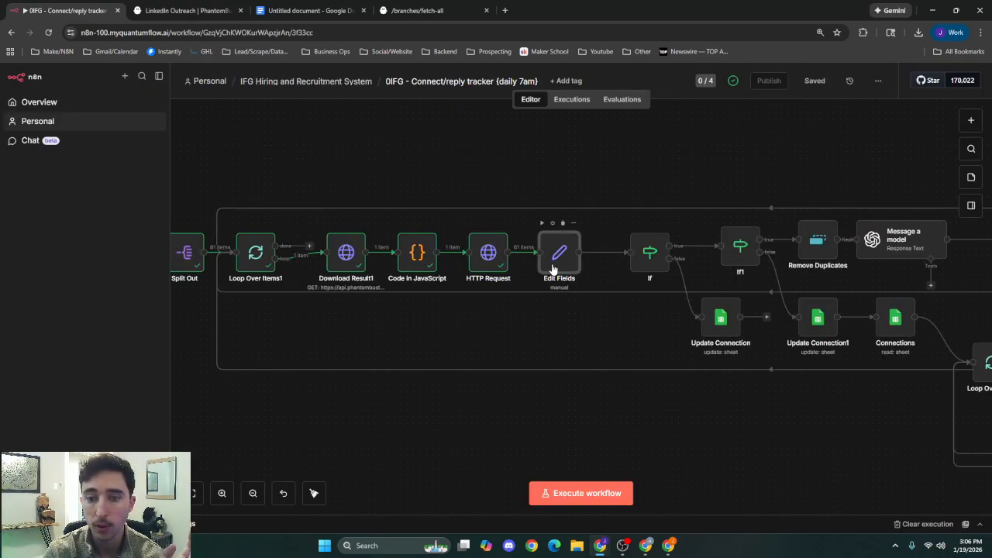
Run the Edit Fields node and review its mappings from profileUrl to firstRecipientReply against the output schema.
double_click(554, 269)
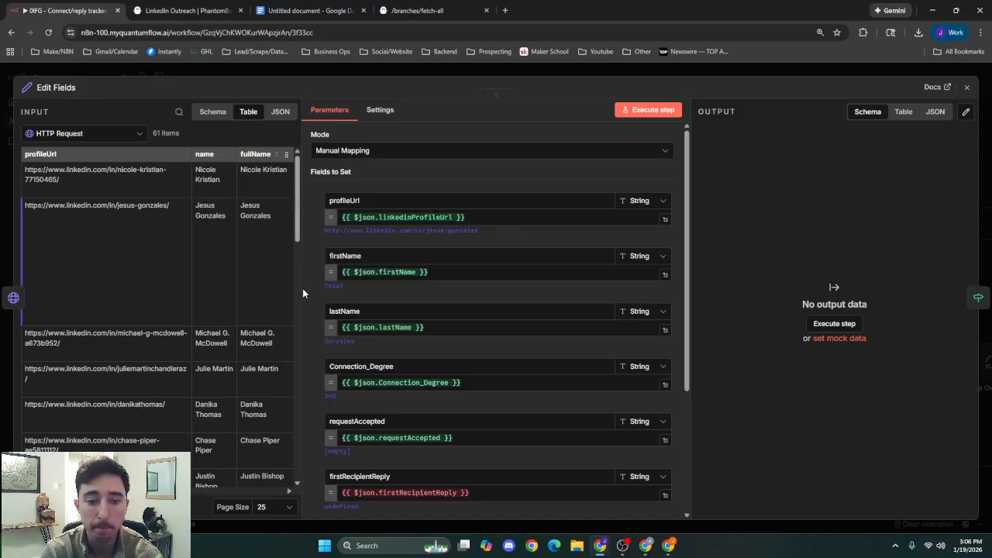
scroll(446, 415, down, 3)
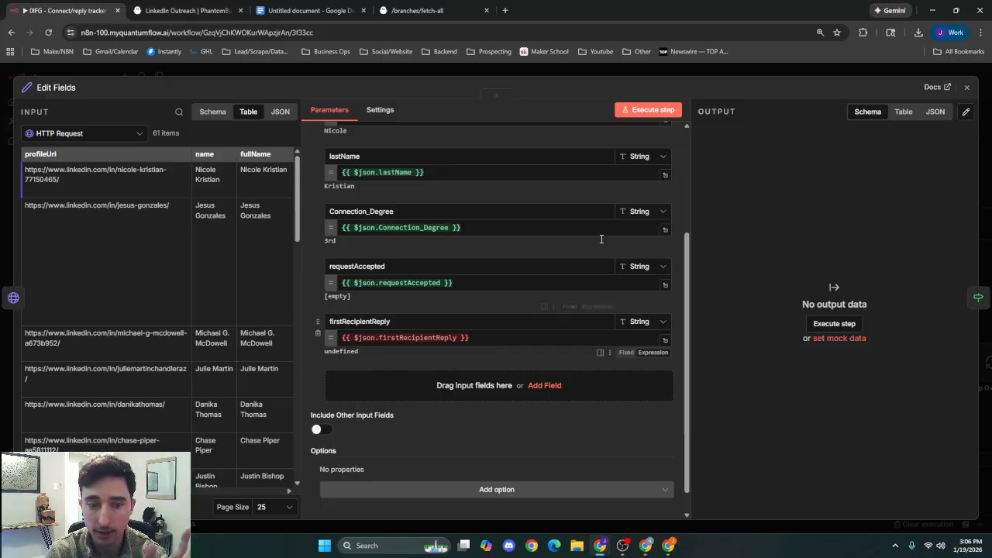
click(653, 110)
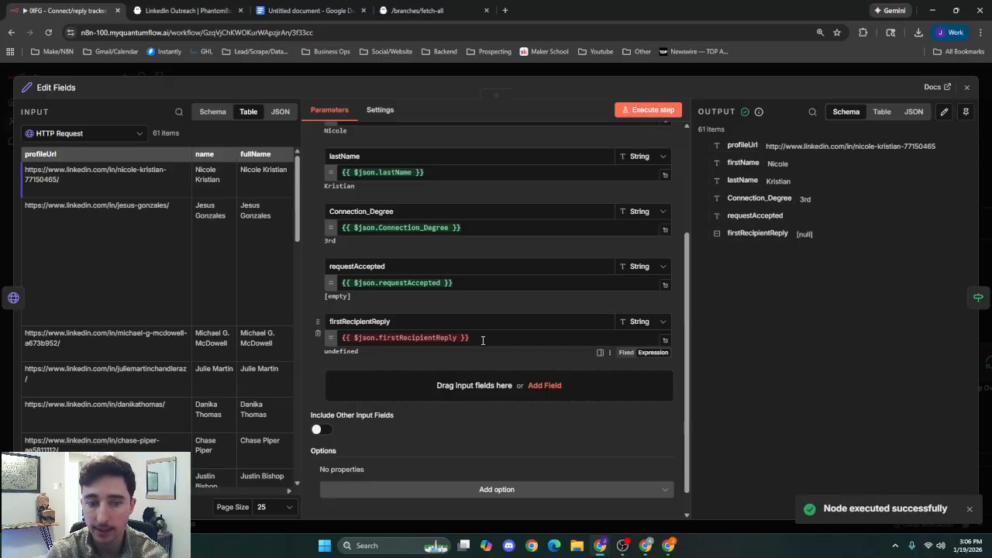
scroll(516, 333, up, 3)
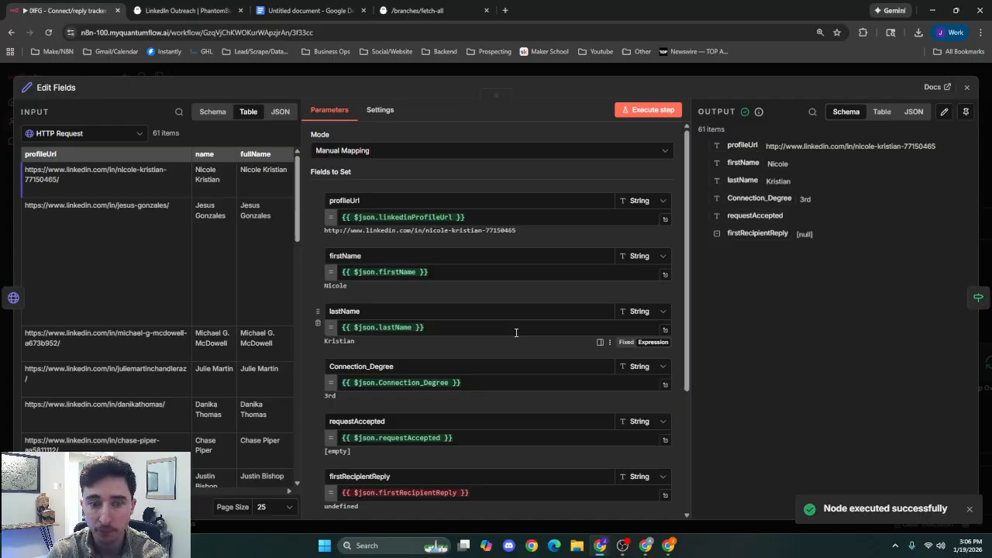
scroll(451, 333, down, 1)
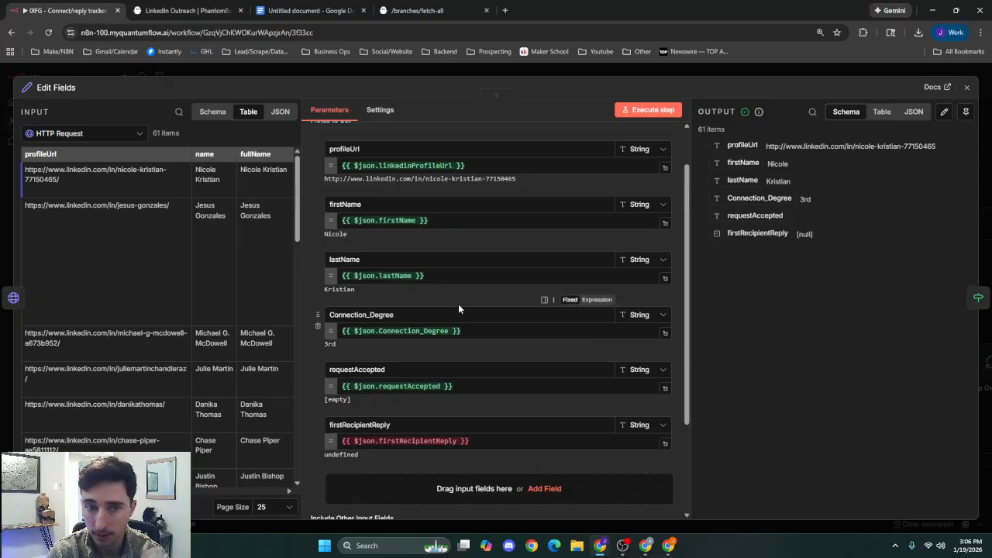
scroll(473, 314, up, 1)
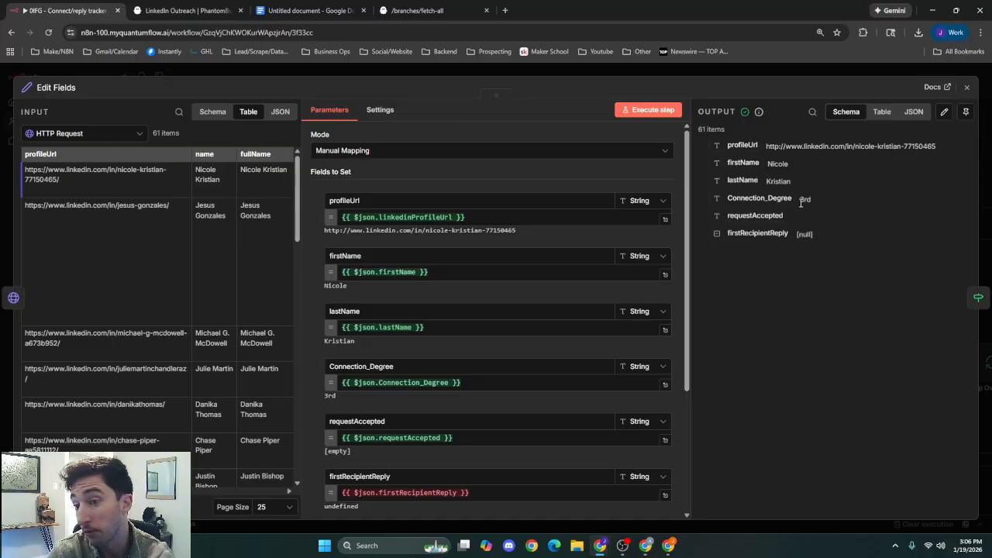
Reopen the Edit Fields node, compare its field mappings with the HTTP Request input in schema view, and return to the canvas.
click(782, 74)
double_click(569, 259)
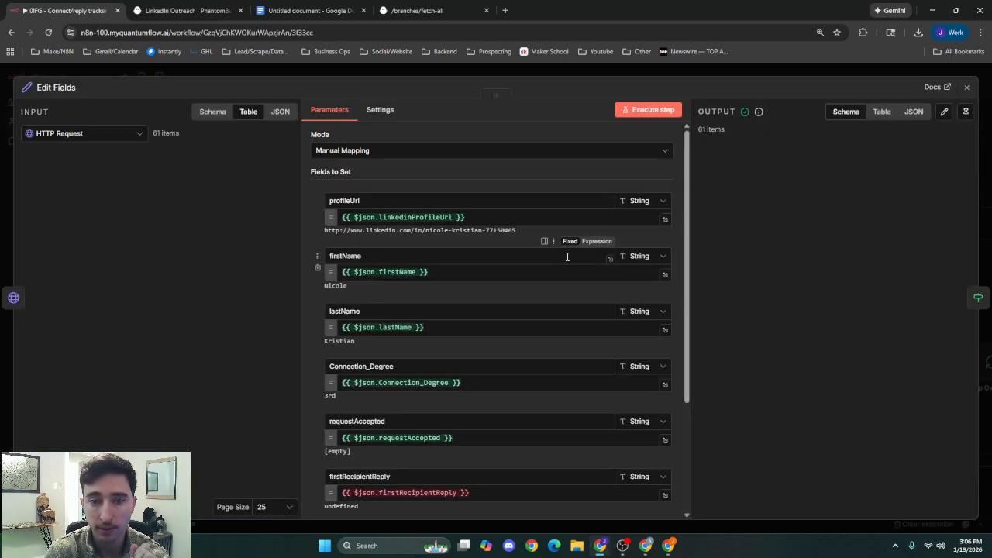
scroll(370, 207, down, 3)
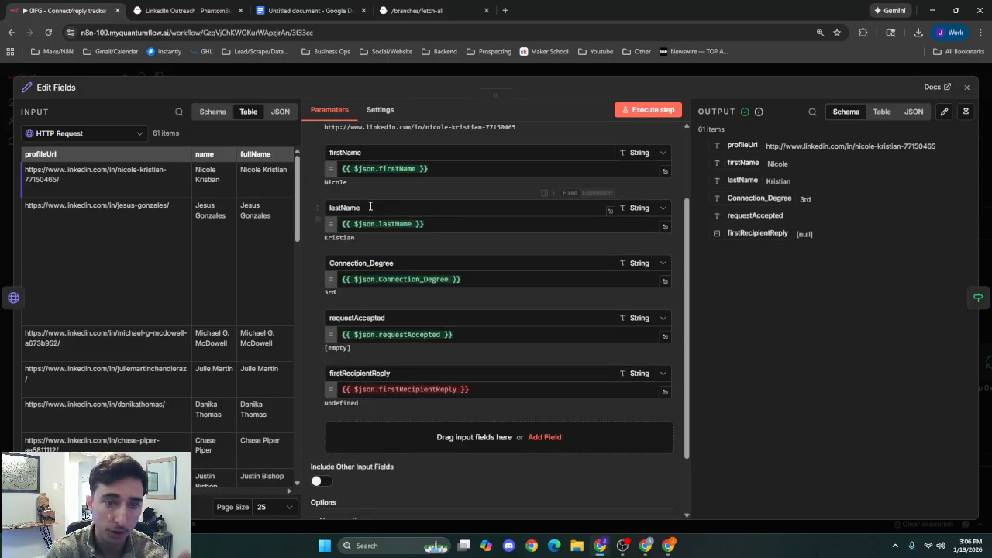
scroll(349, 217, up, 3)
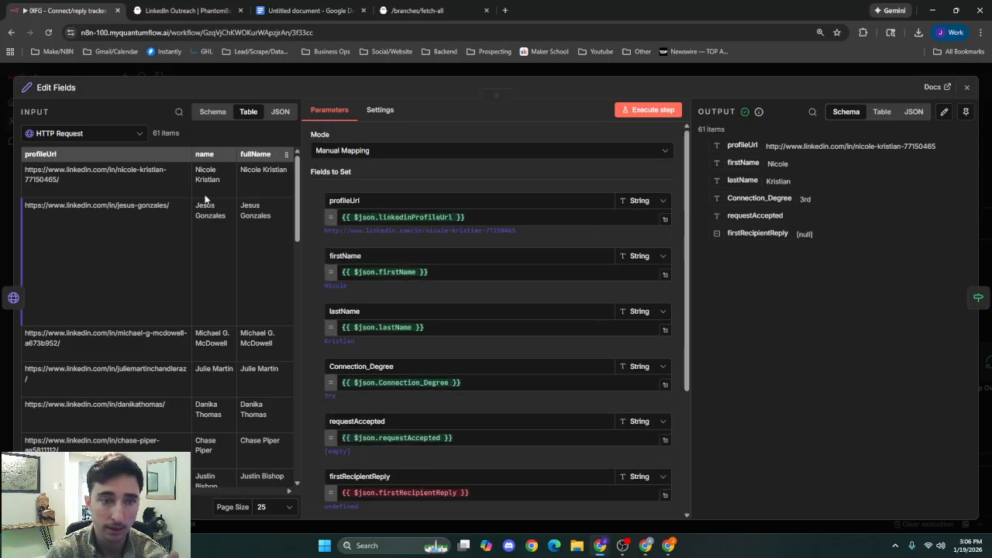
scroll(372, 273, down, 1)
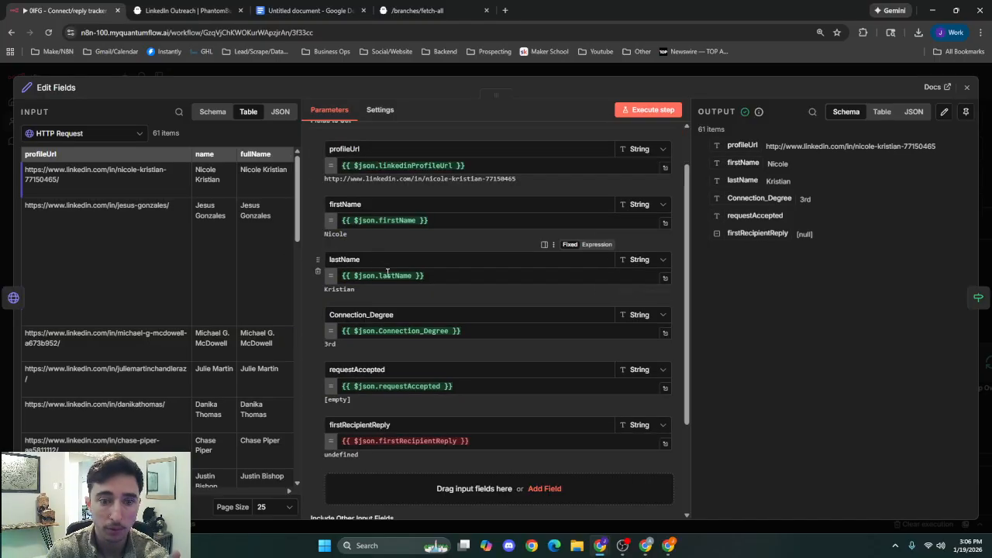
scroll(368, 272, down, 1)
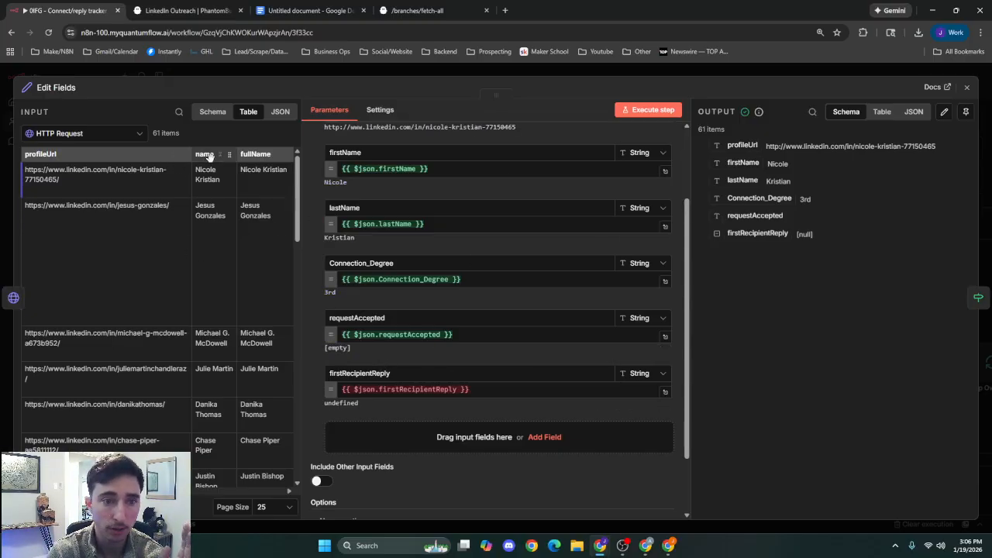
click(213, 113)
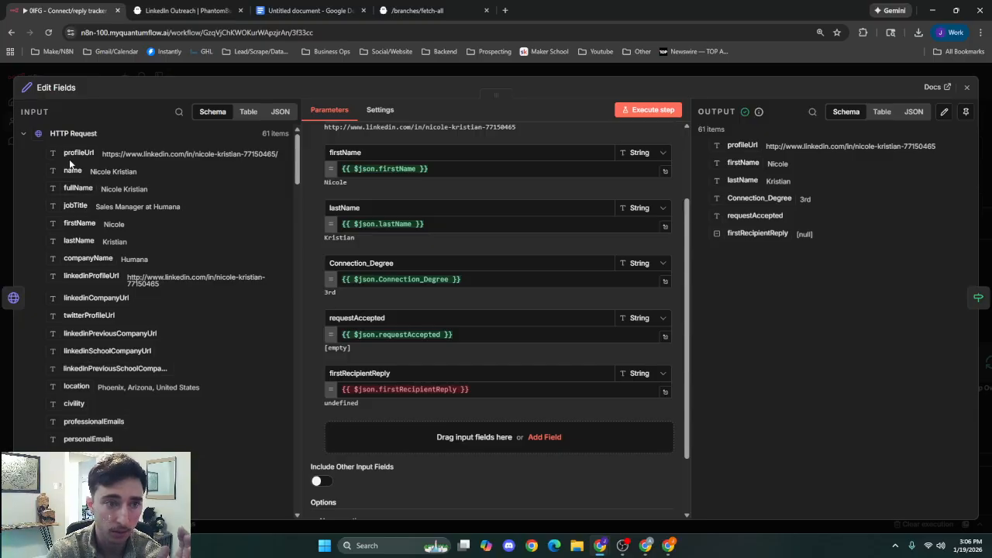
scroll(74, 153, down, 2)
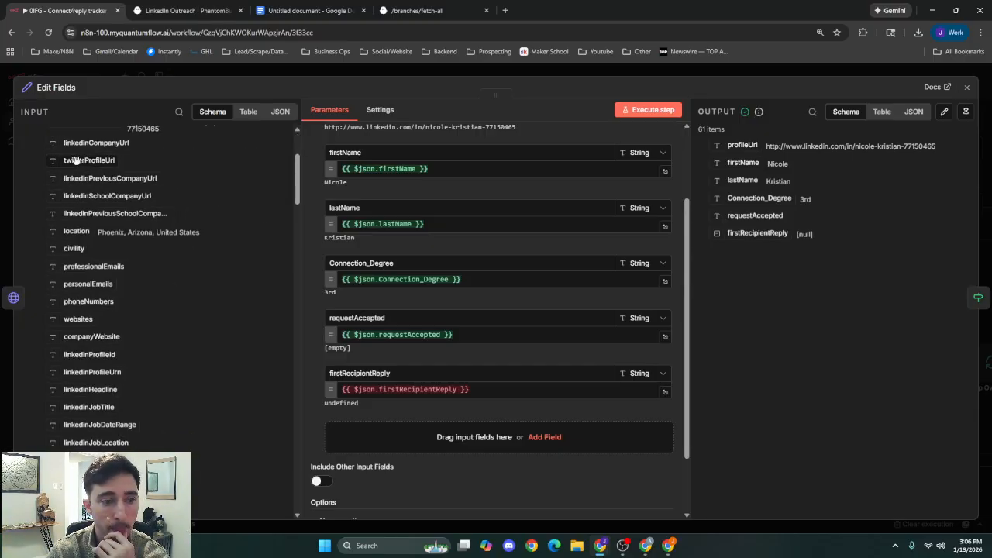
click(587, 73)
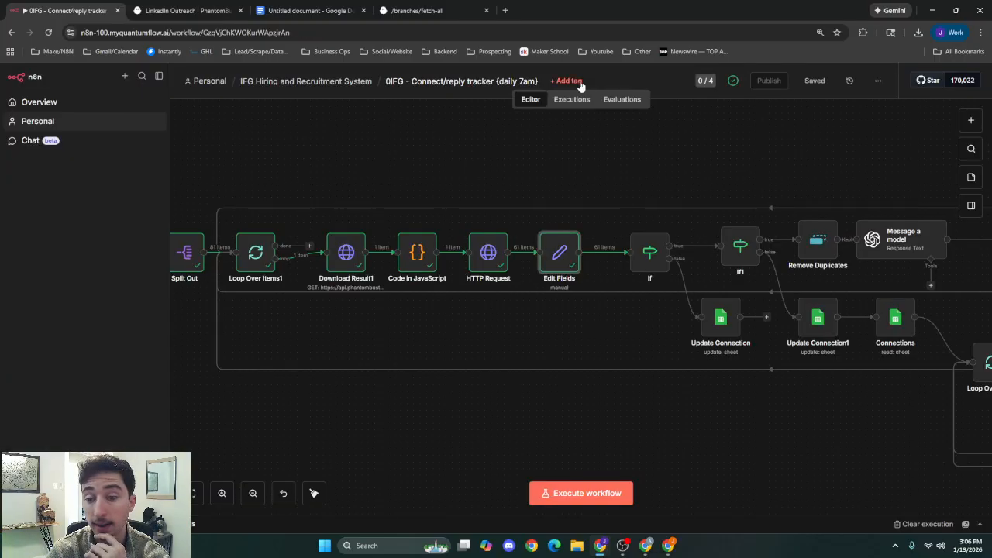
Run the If node that checks whether requestAccepted is not empty, and return to the canvas.
double_click(648, 254)
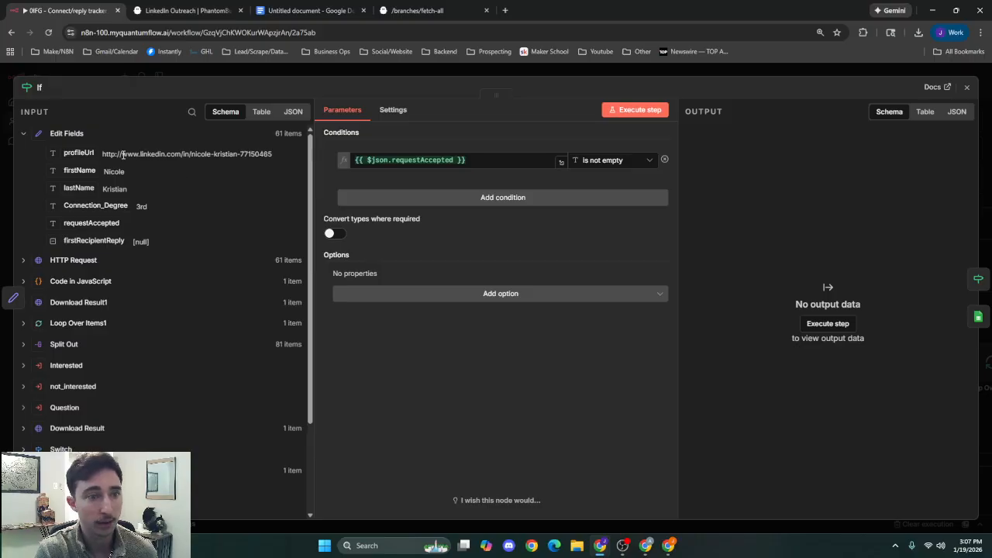
click(616, 110)
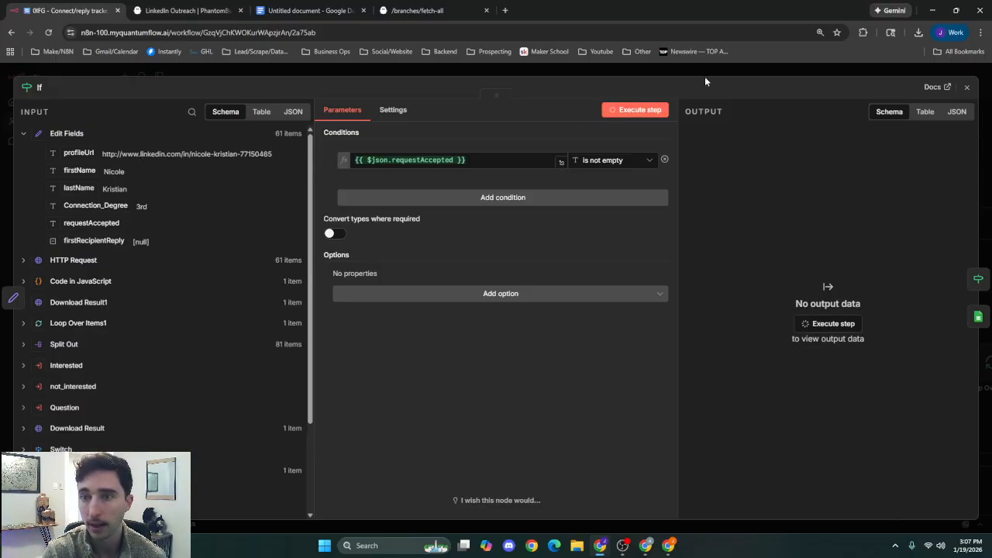
click(710, 76)
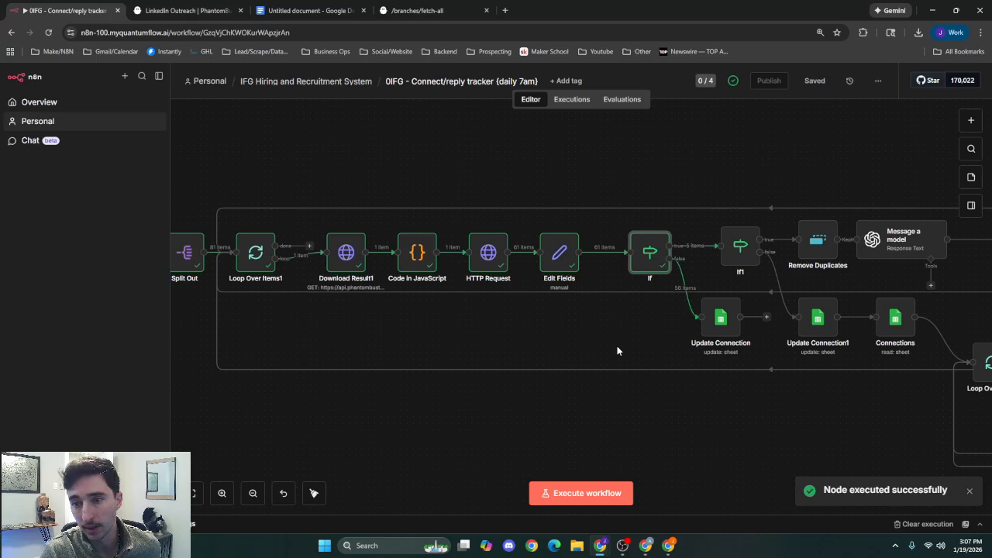
Review the Update Connection node's In_Campaign sheet settings, its linkedin_url match column and Connection_Degree mapping, and return to the canvas.
scroll(475, 277, right, 5)
drag(805, 312, 721, 304)
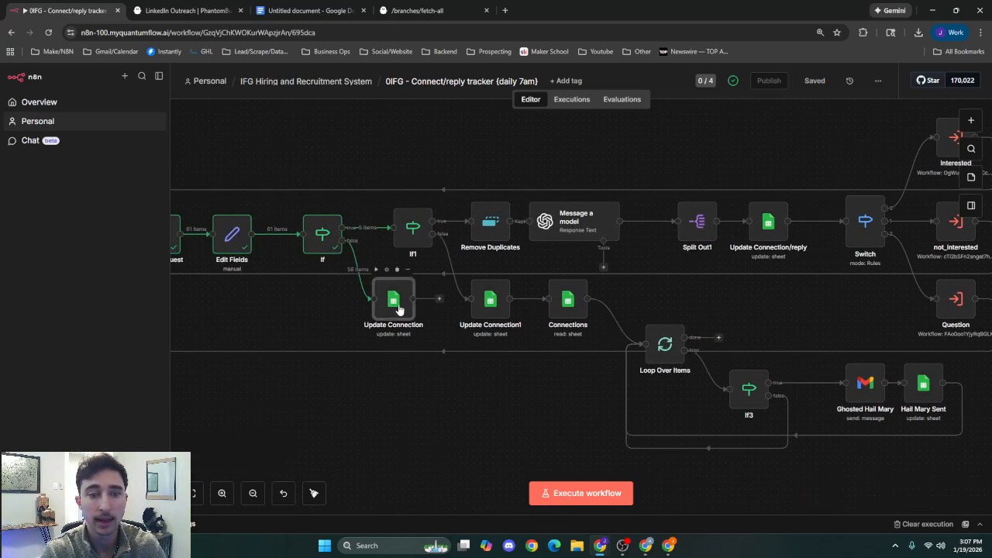
double_click(395, 304)
scroll(399, 309, down, 3)
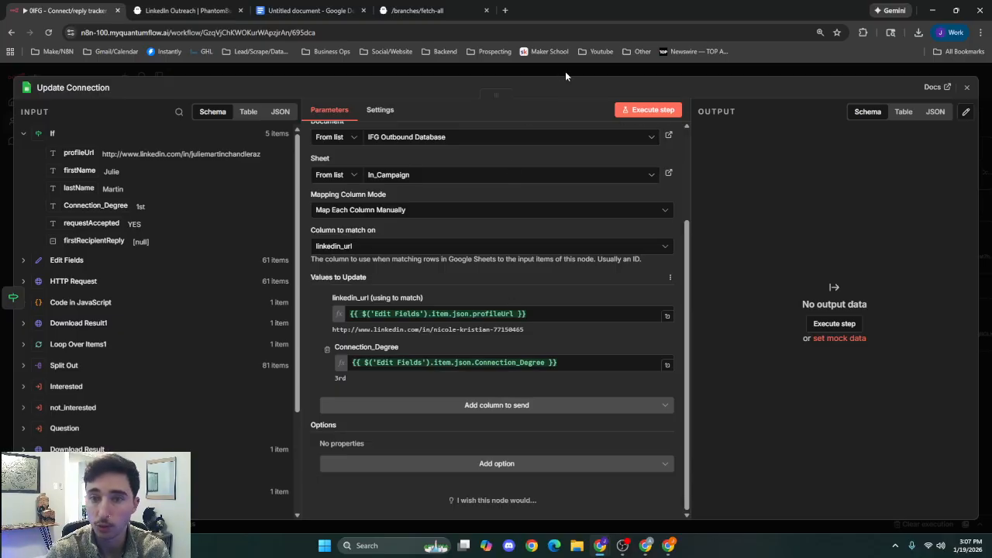
scroll(508, 243, up, 1)
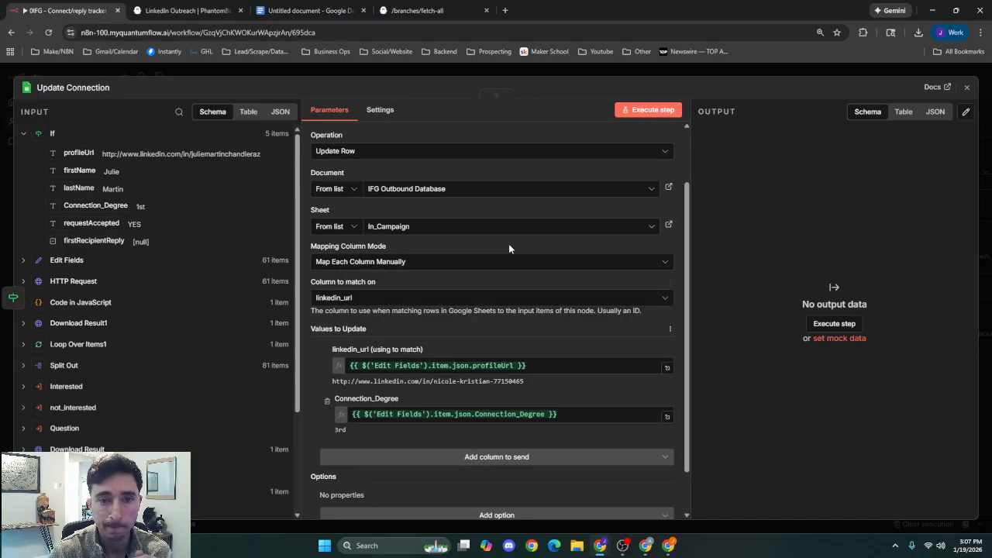
scroll(412, 235, up, 1)
scroll(419, 270, down, 2)
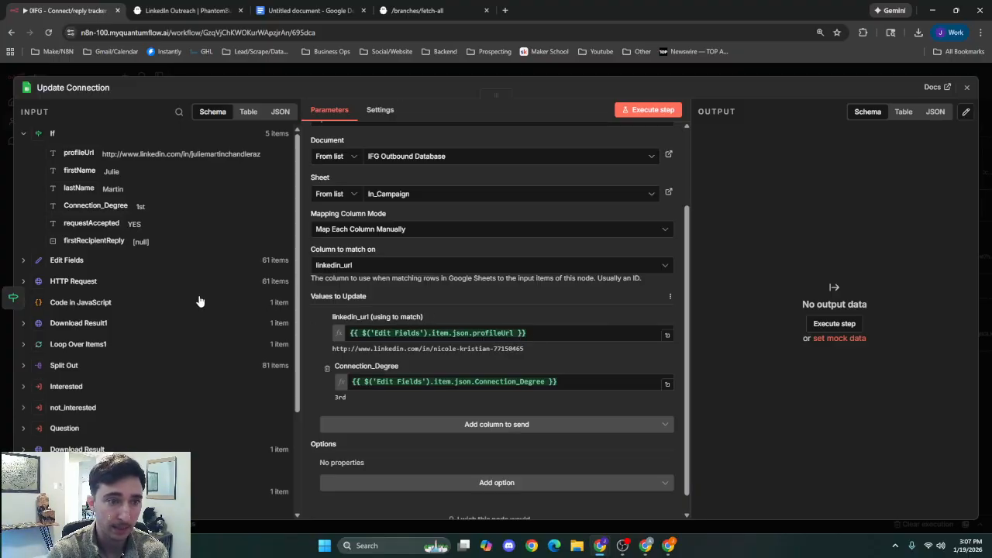
click(499, 74)
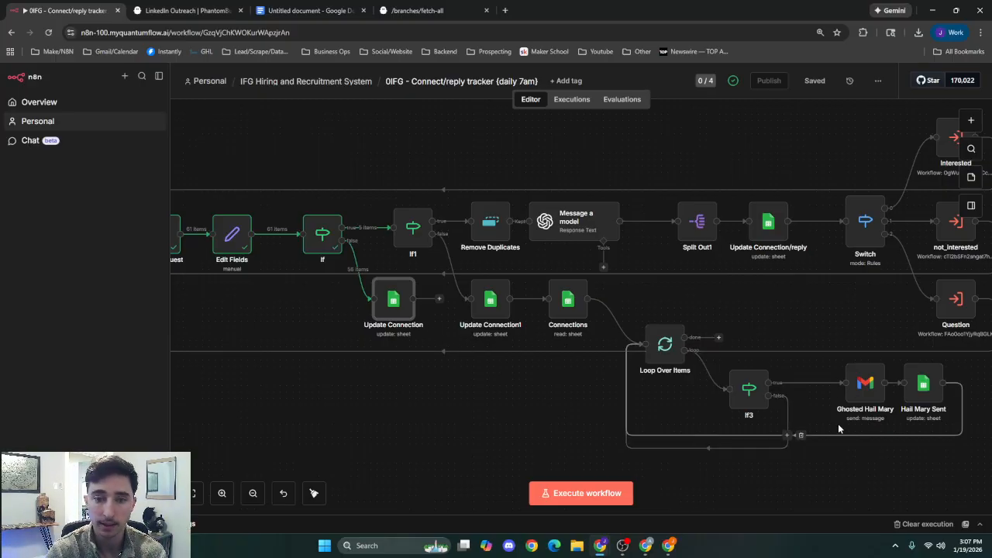
click(507, 393)
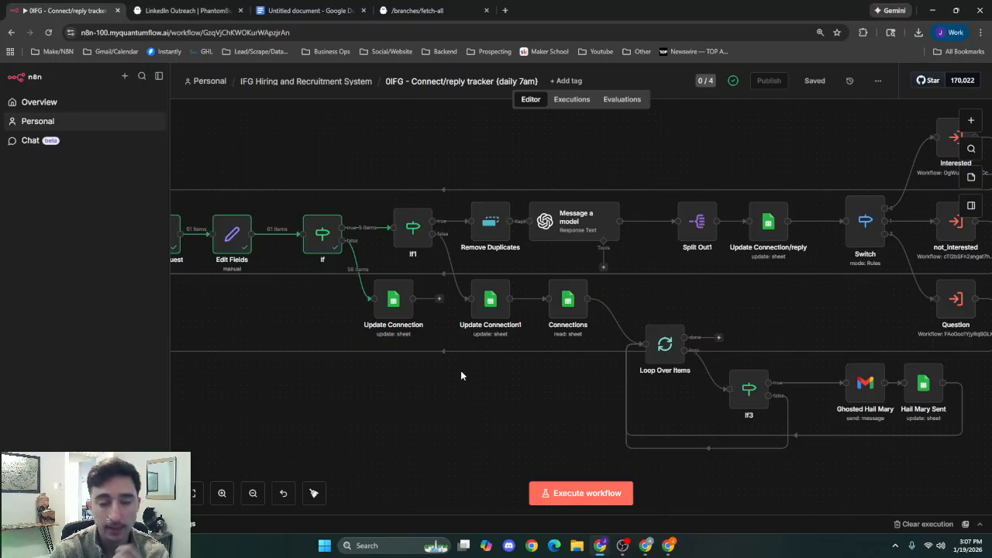
Run the If1 node that checks whether firstRecipientReply exists, and return to the canvas.
drag(250, 309, 206, 325)
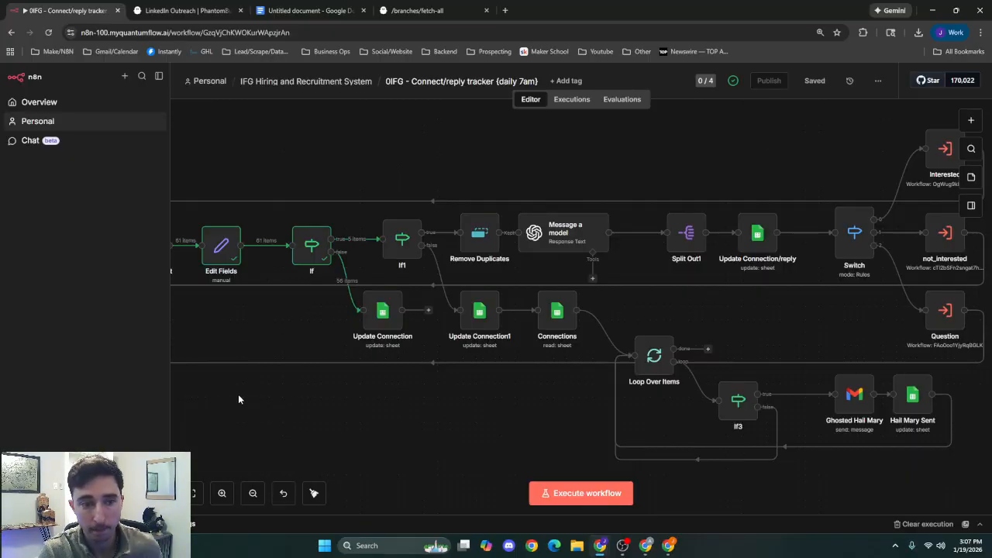
drag(238, 393, 328, 397)
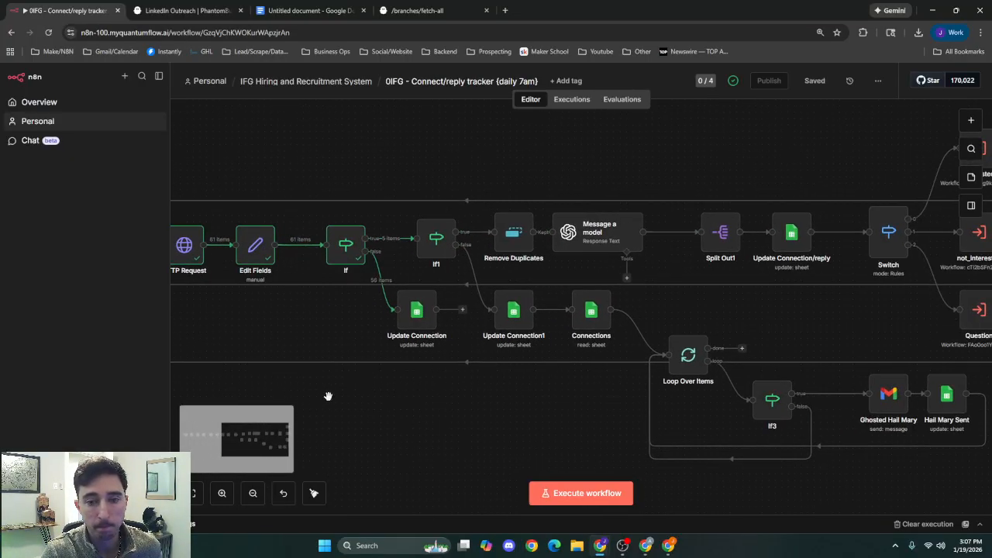
double_click(435, 239)
click(625, 110)
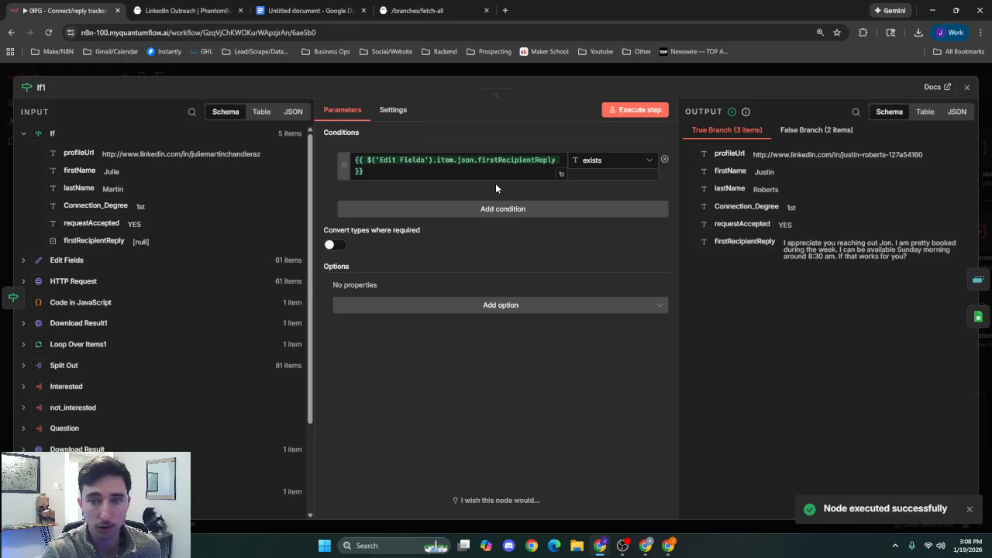
click(705, 76)
Run the Remove Duplicates node on profileUrl, inspect its discarded items, and return to the canvas.
scroll(781, 196, left, 10)
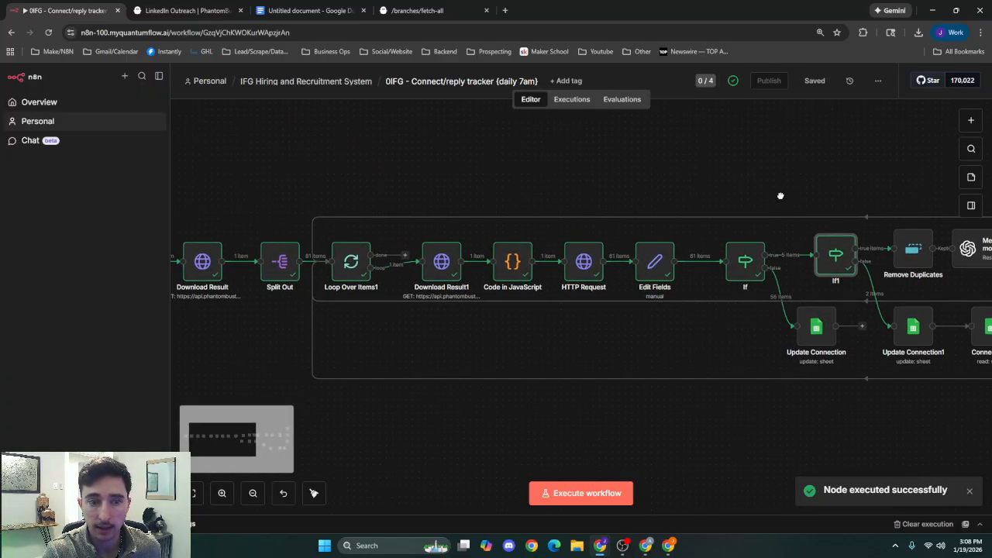
scroll(780, 196, right, 10)
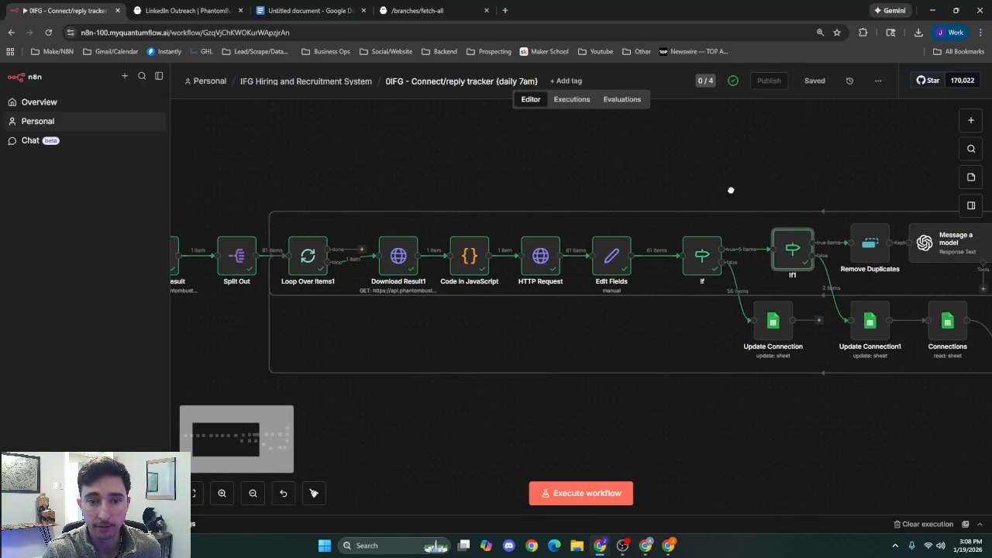
scroll(449, 189, right, 6)
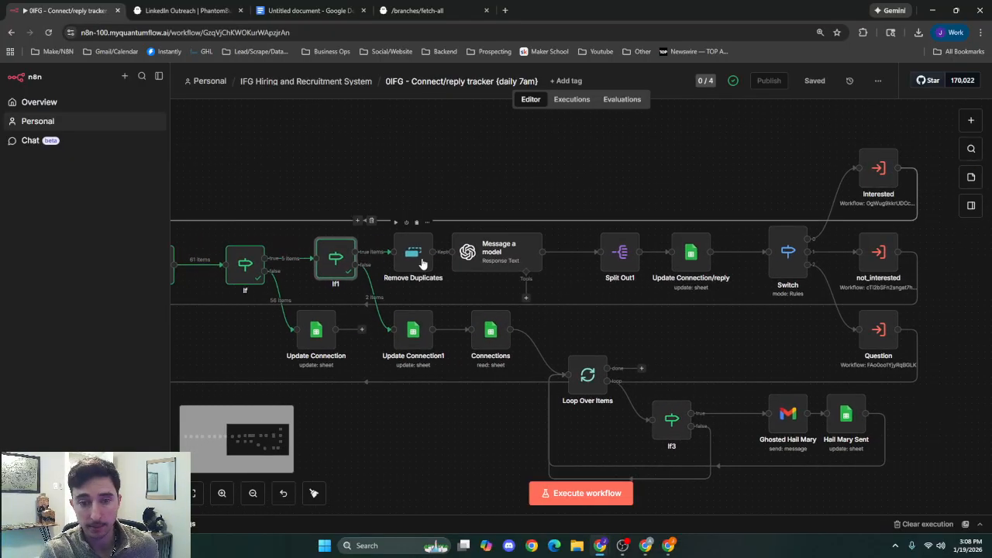
double_click(422, 263)
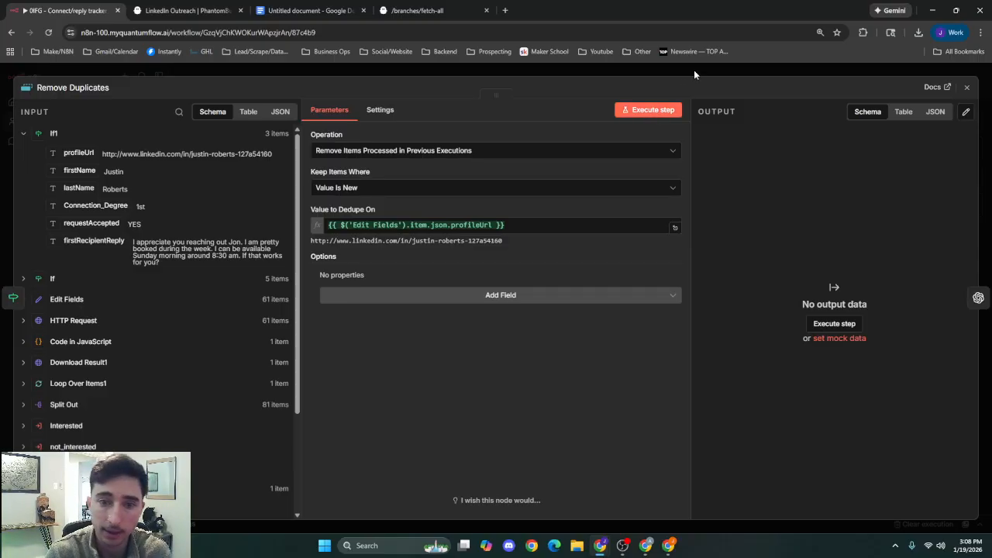
click(665, 109)
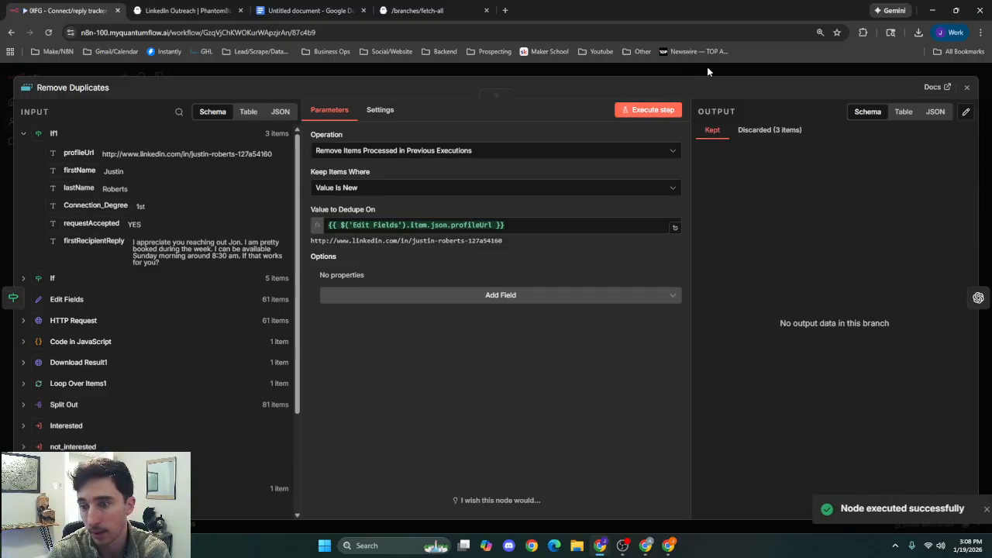
click(772, 134)
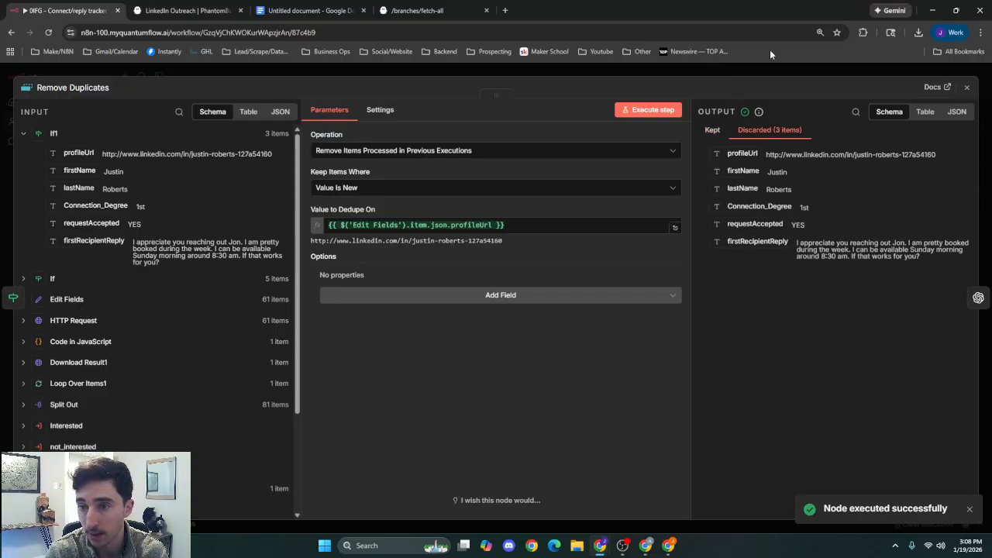
click(776, 75)
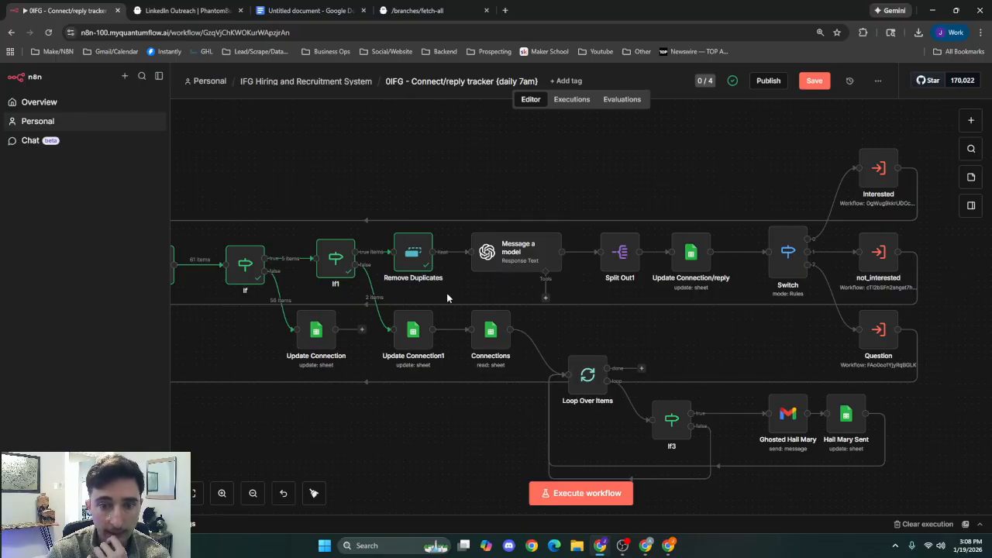
Try to run the Message a model node on the Remove Duplicates output, and return to the canvas.
double_click(516, 260)
click(646, 110)
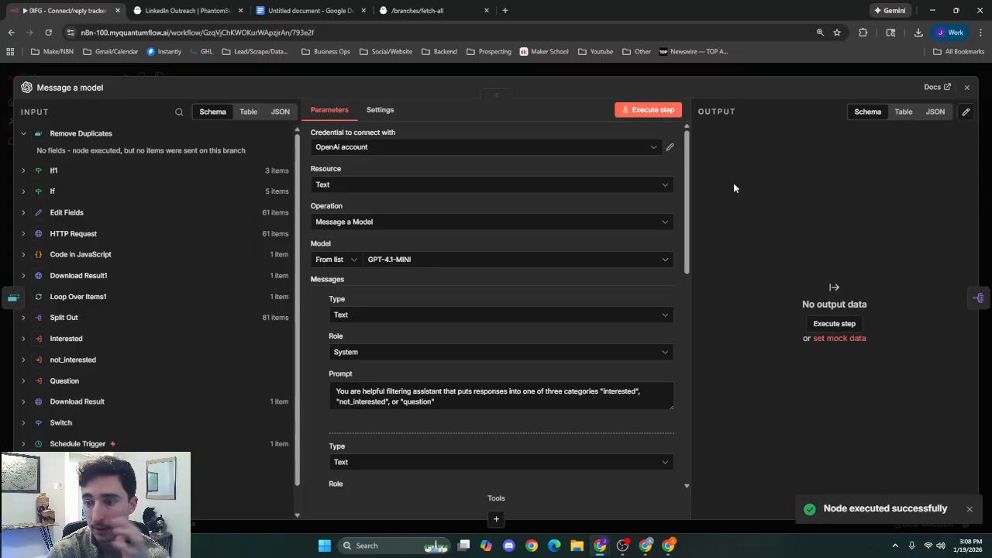
click(709, 68)
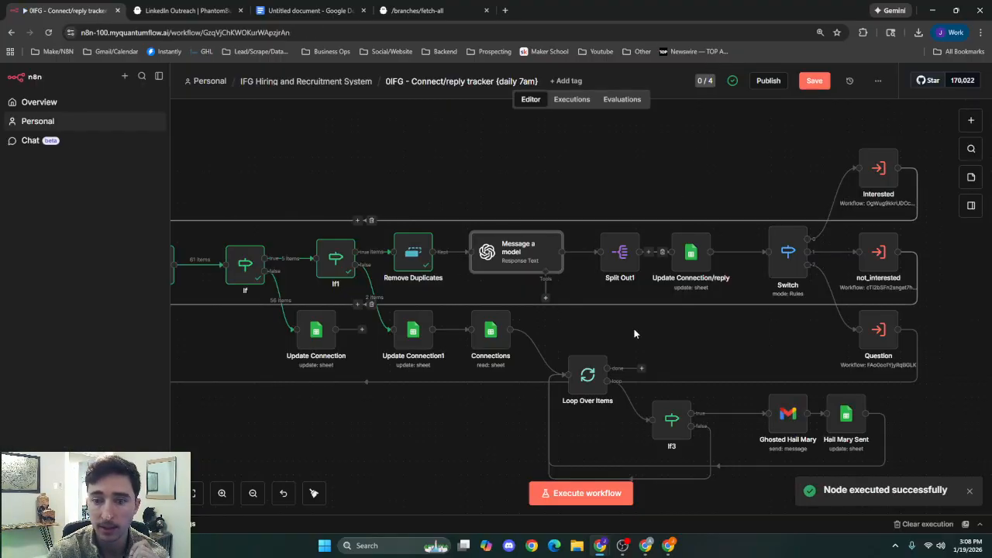
Review the Message a model node's system and user prompts for sorting replies into interested, not_interested or question, and return to the canvas.
double_click(513, 257)
scroll(480, 322, down, 5)
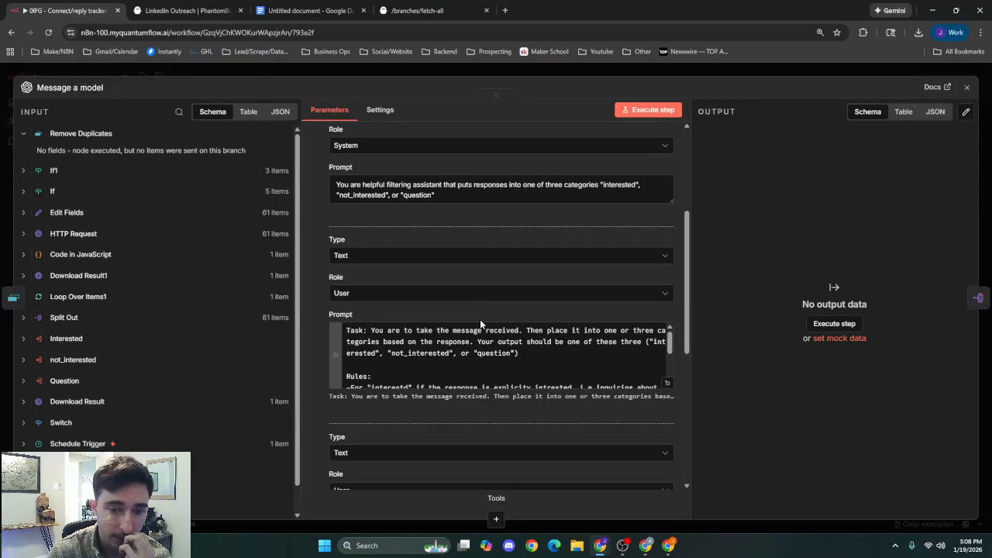
scroll(470, 372, up, 3)
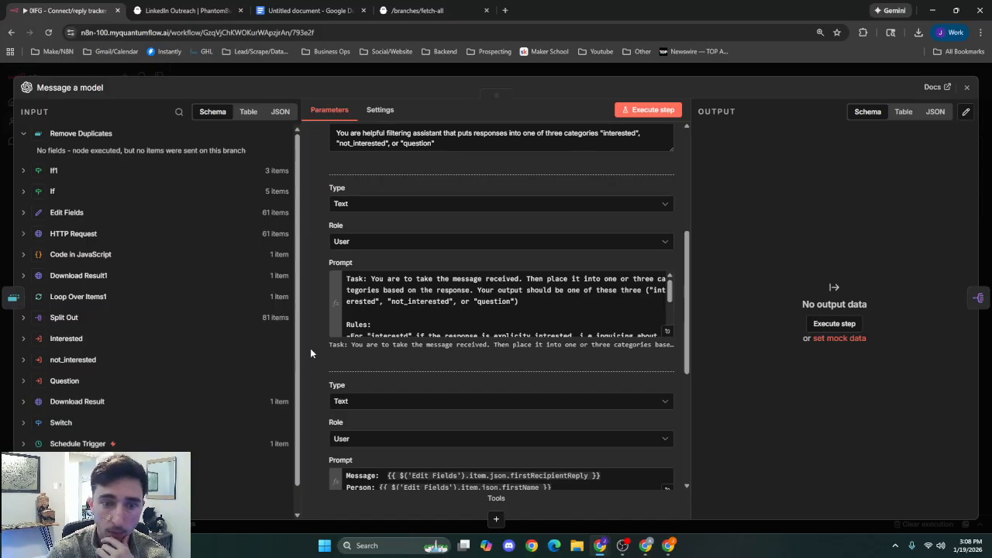
click(563, 75)
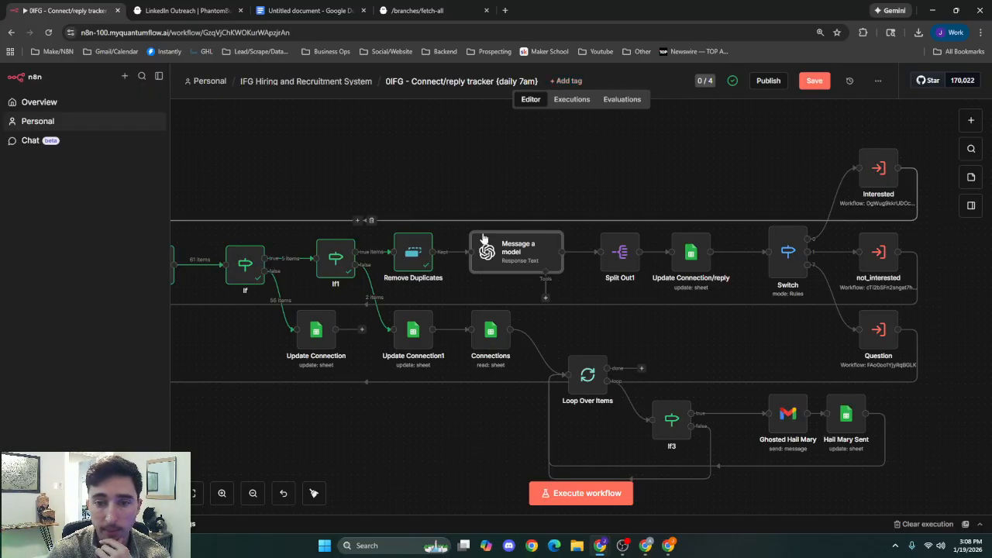
Bypass Remove Duplicates by wiring If1's true output straight to Message a model, and run the Message a model node.
key(ctrl+z)
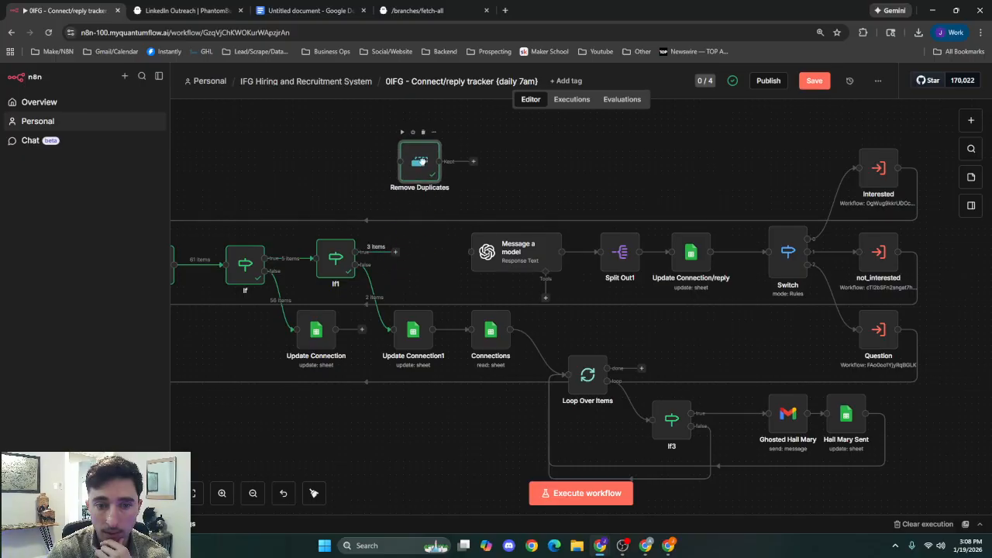
double_click(517, 258)
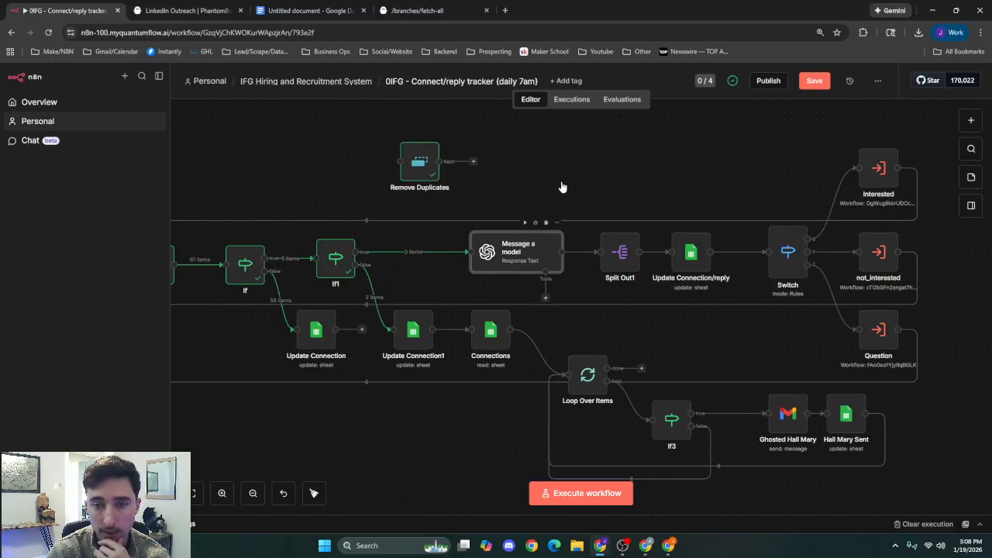
click(667, 109)
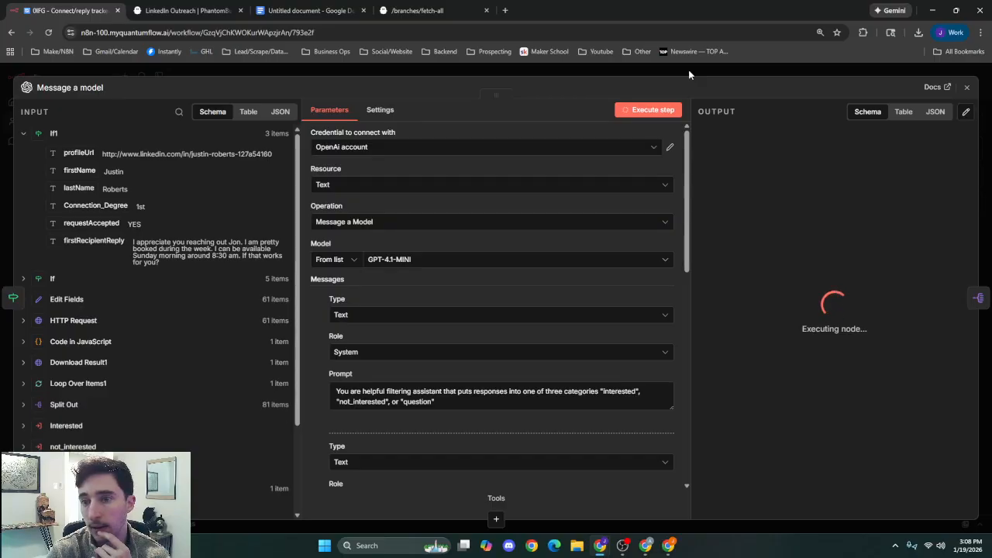
Inspect the Message a model node's output for the category text it assigned to the reply, and return to the canvas.
click(688, 72)
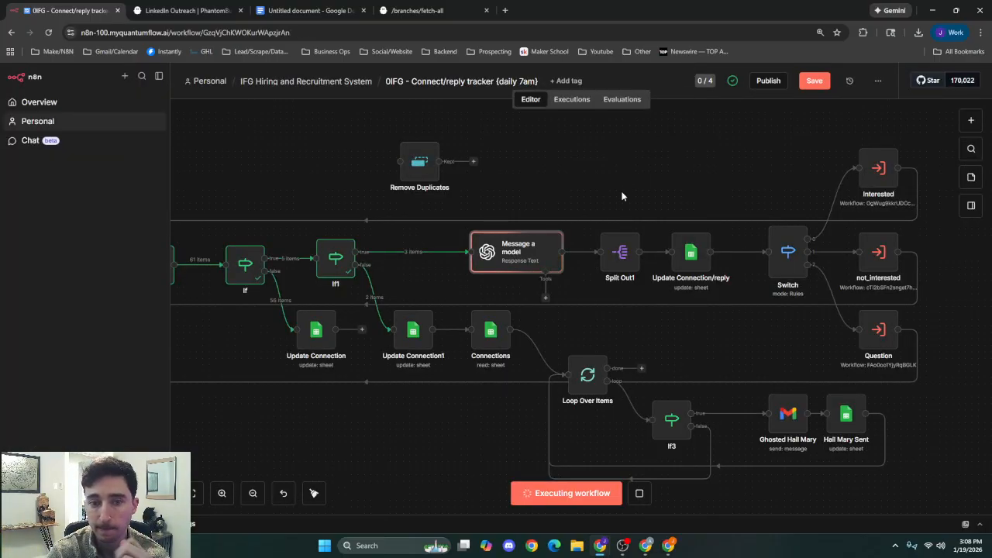
double_click(514, 260)
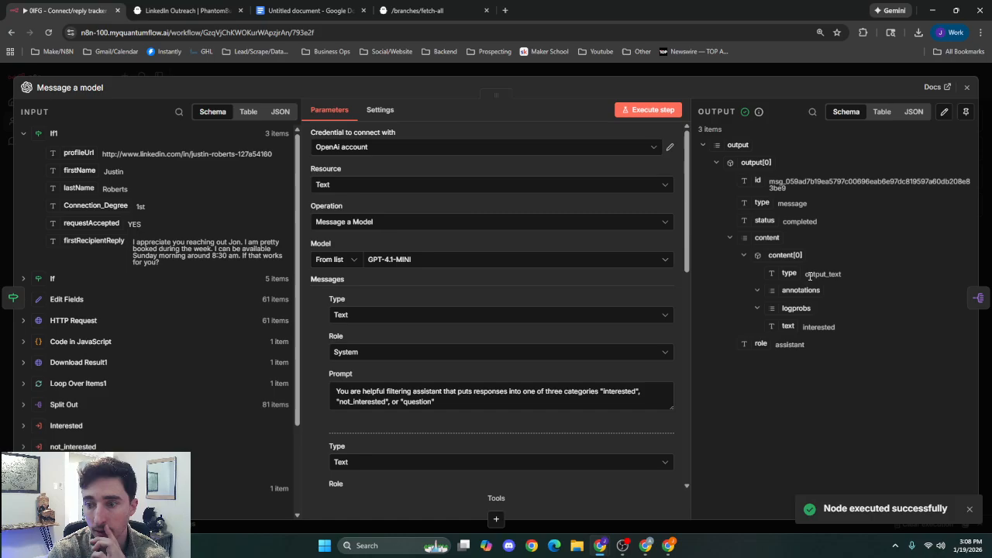
drag(805, 326, 846, 327)
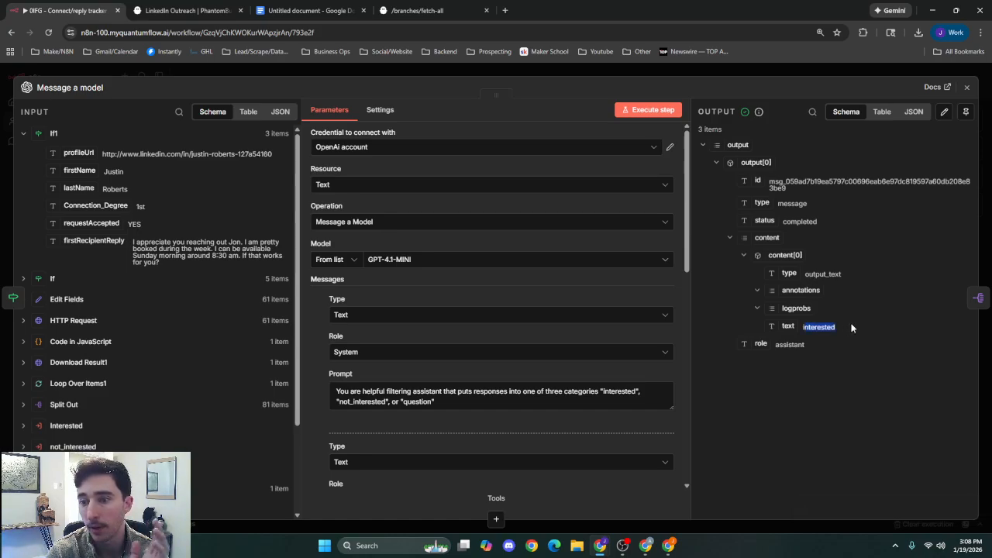
click(851, 328)
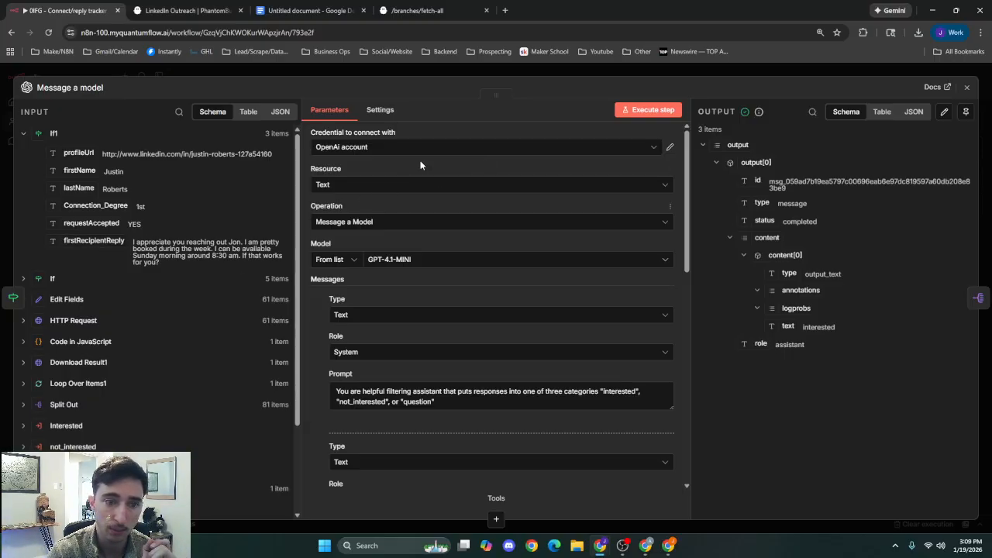
click(634, 77)
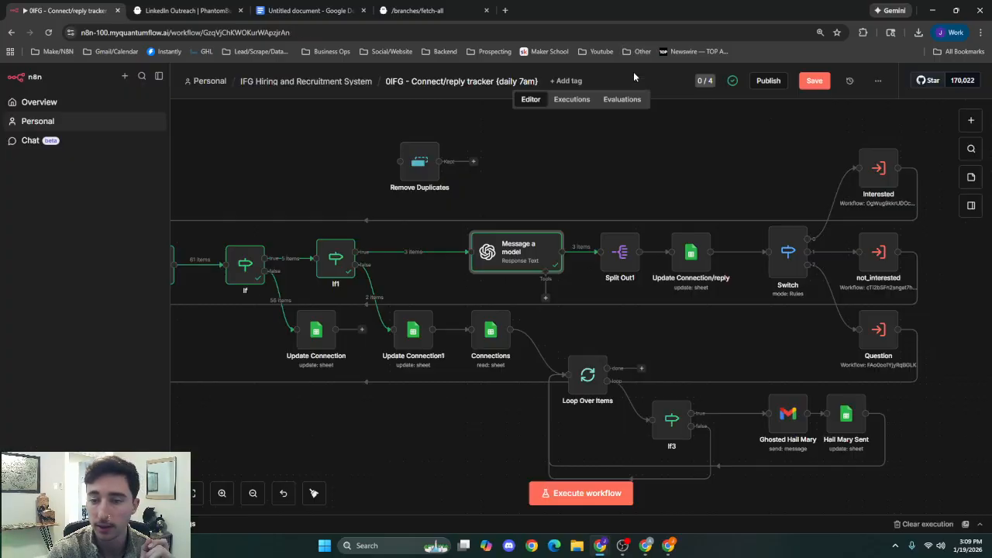
Run the Split Out1 node on the output field, review its split items, and return to the canvas.
double_click(620, 276)
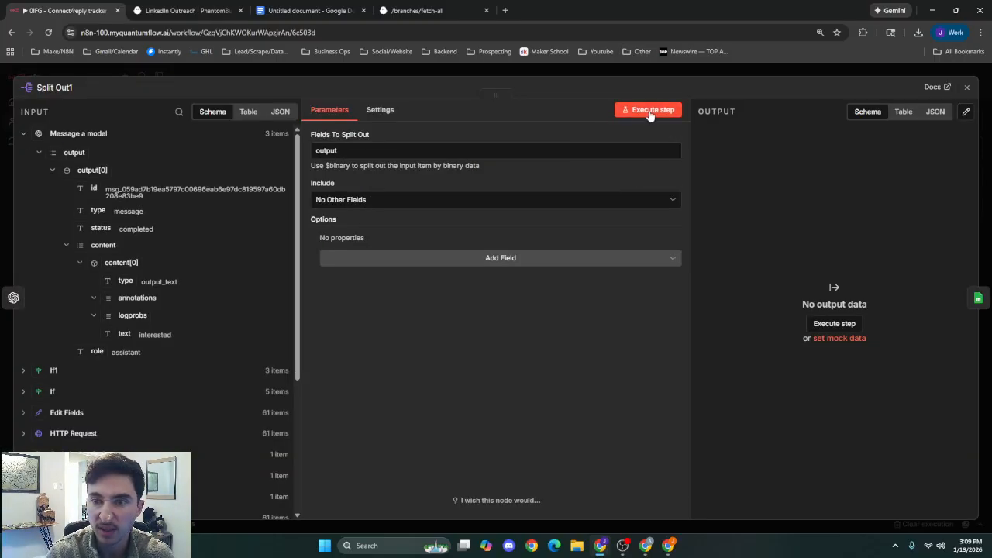
click(651, 111)
click(739, 68)
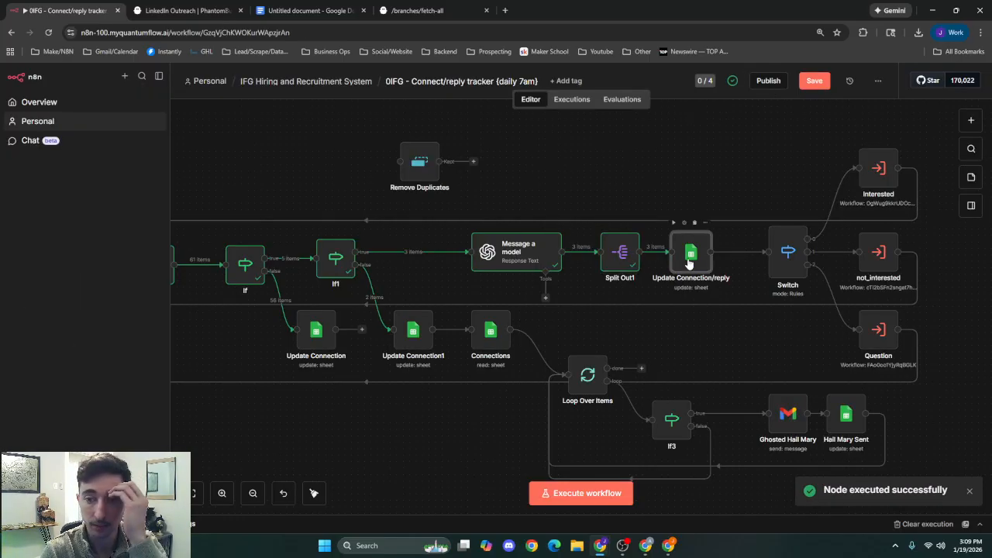
double_click(689, 265)
click(620, 72)
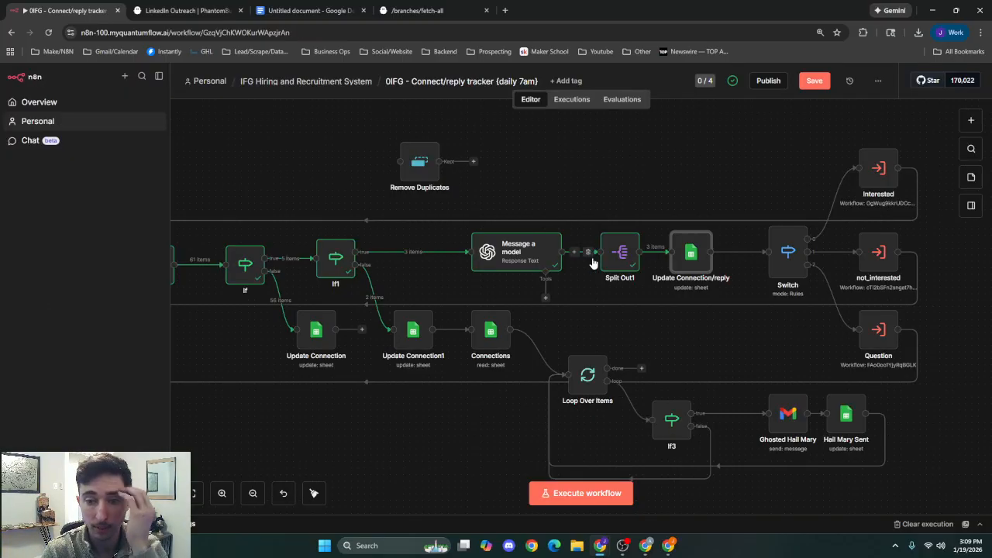
double_click(625, 252)
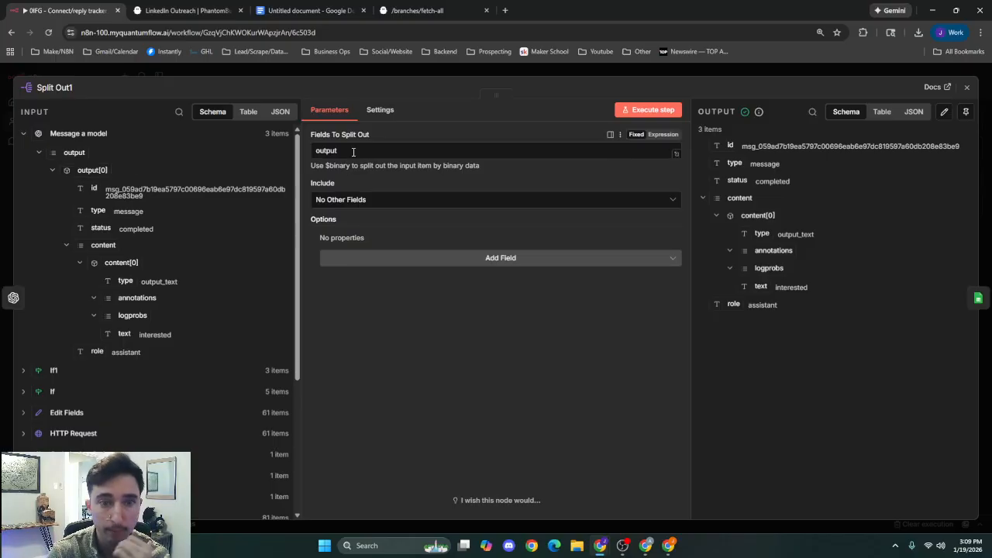
click(535, 74)
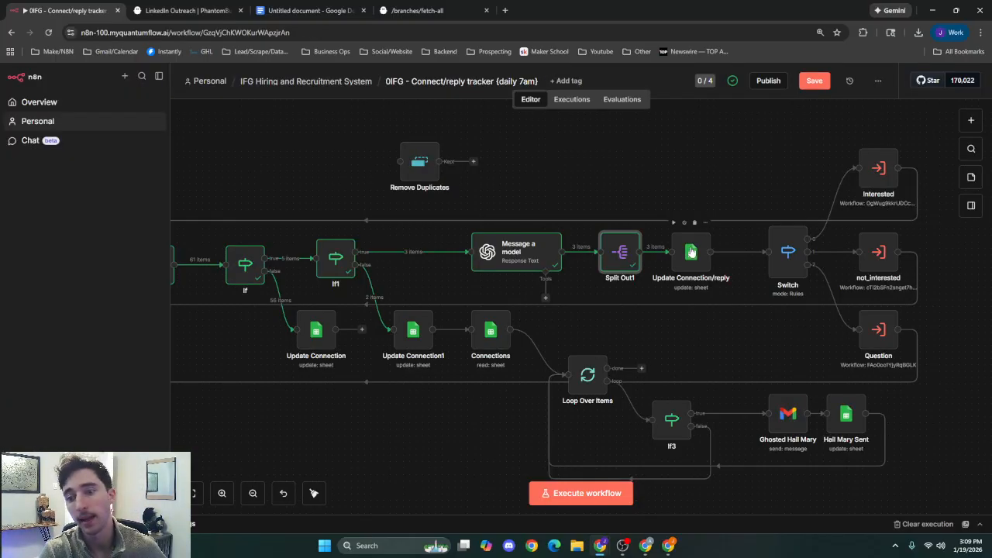
Review the Update Connection/reply node's In_Campaign column mappings, including Intent and First_reply, and return to the canvas.
double_click(690, 252)
scroll(428, 320, down, 2)
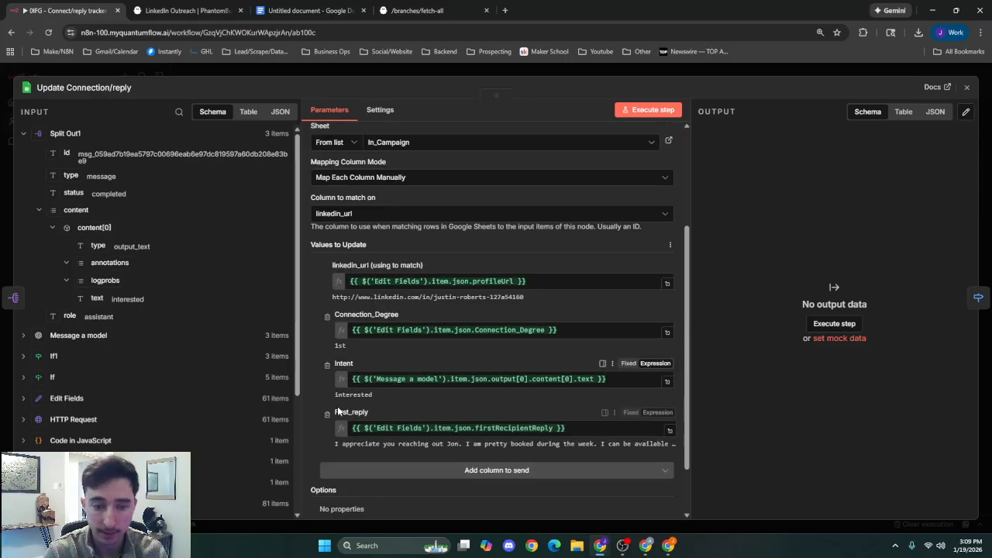
click(726, 72)
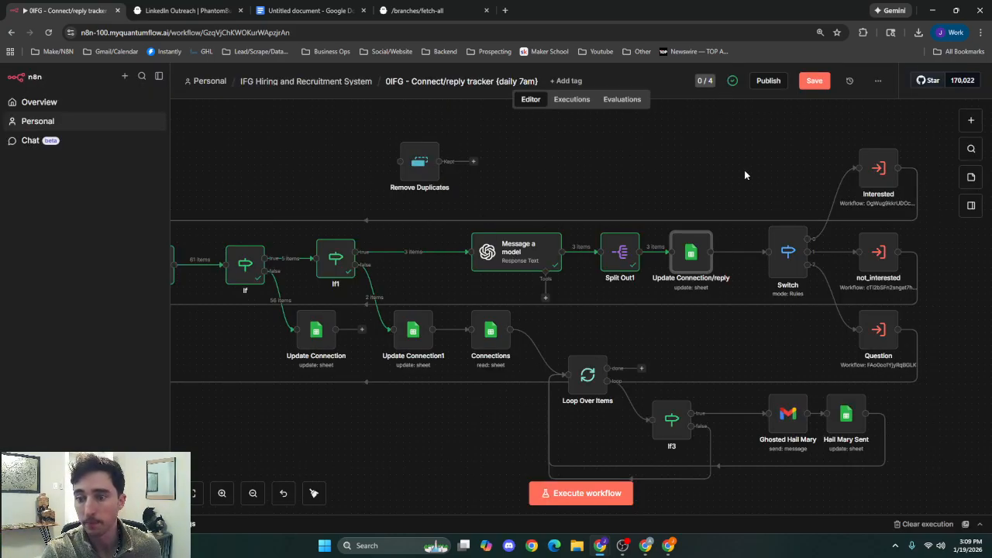
Review the Switch node's routing rules that compare Intent with interested, not_interested and question, and return to the canvas.
drag(744, 173, 518, 193)
double_click(562, 285)
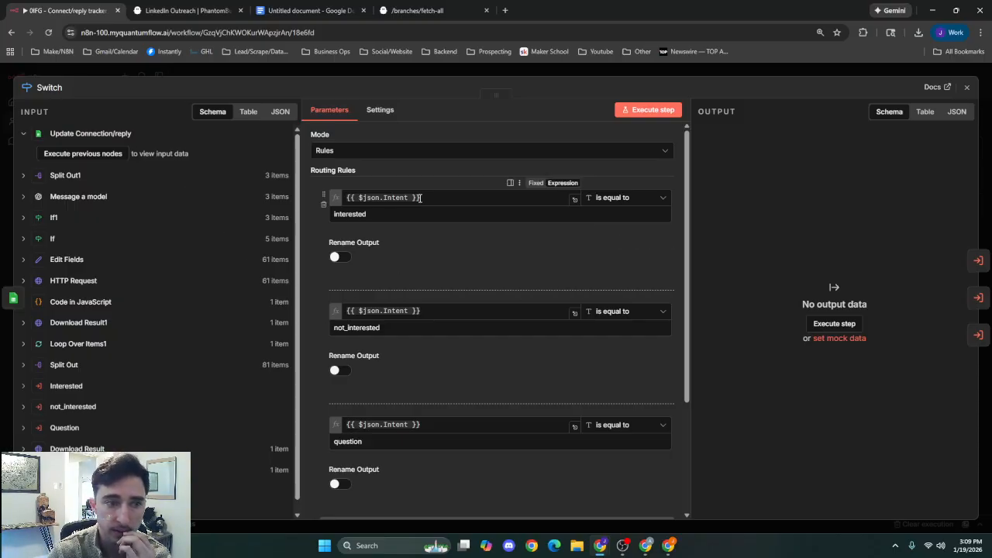
scroll(426, 233, down, 2)
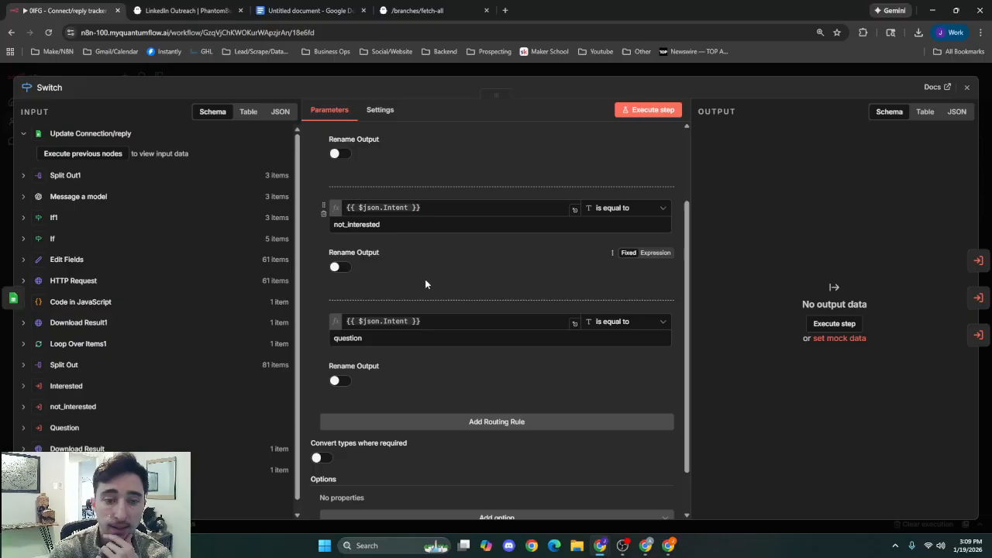
scroll(425, 294, up, 2)
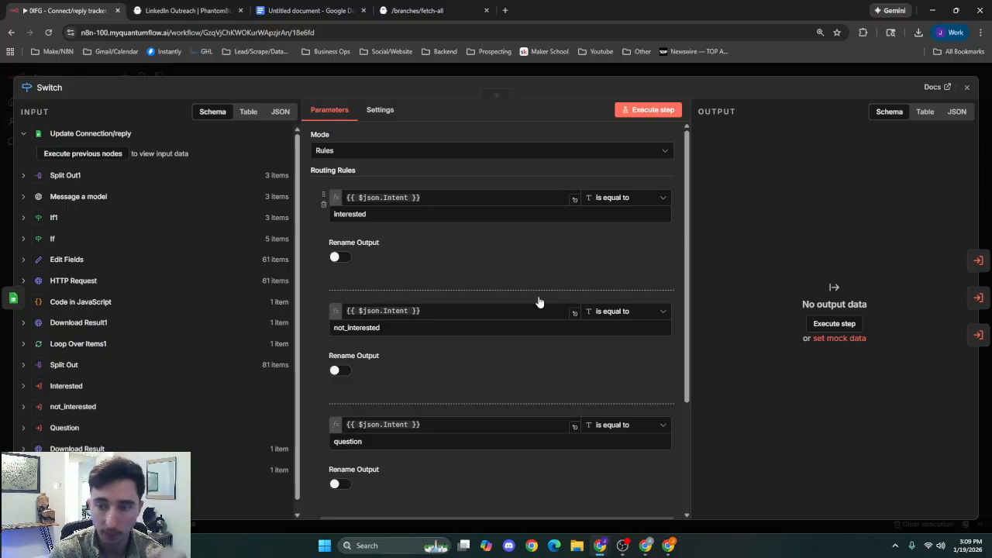
scroll(424, 269, down, 2)
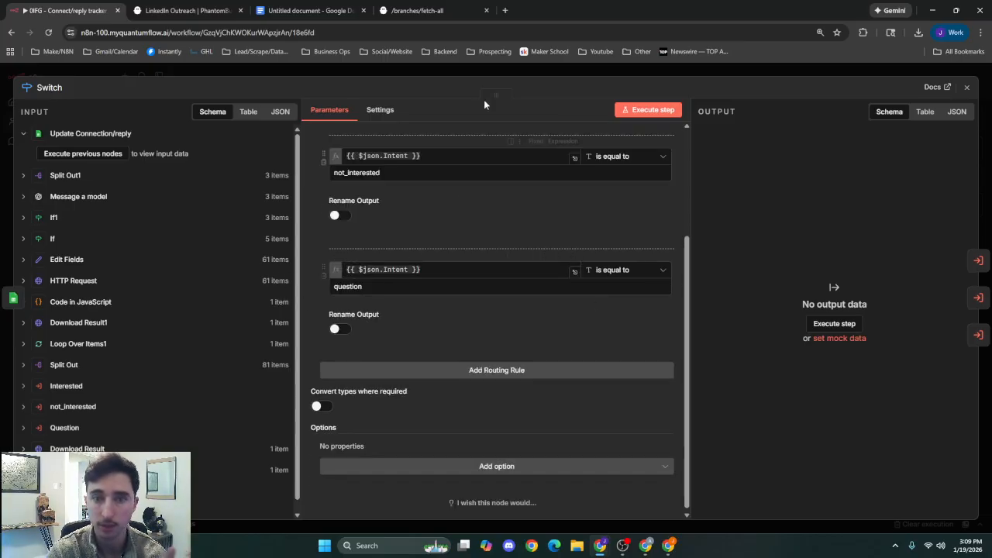
click(534, 71)
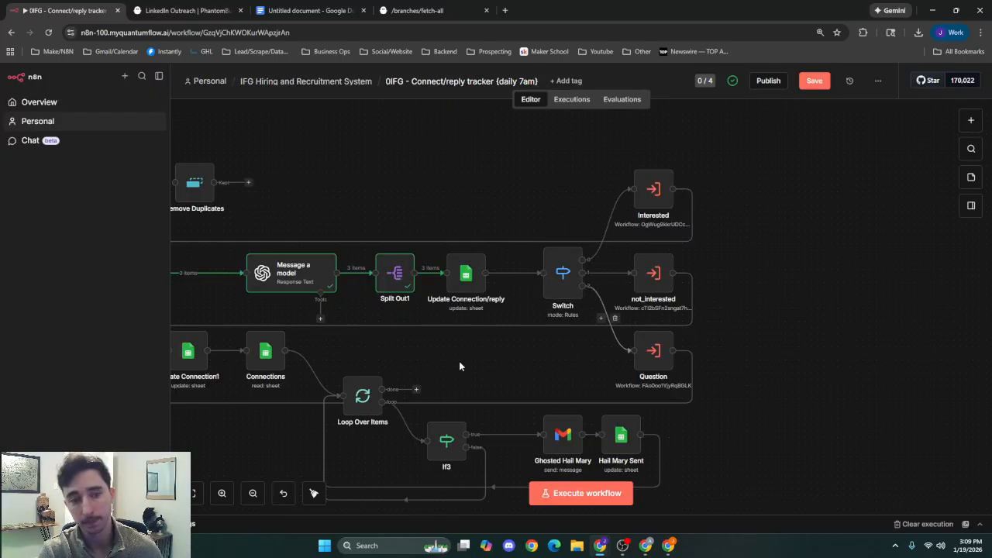
Move Remove Duplicates back into line and rewire it between If1's true output and Message a model, replacing the direct link.
drag(255, 229, 488, 240)
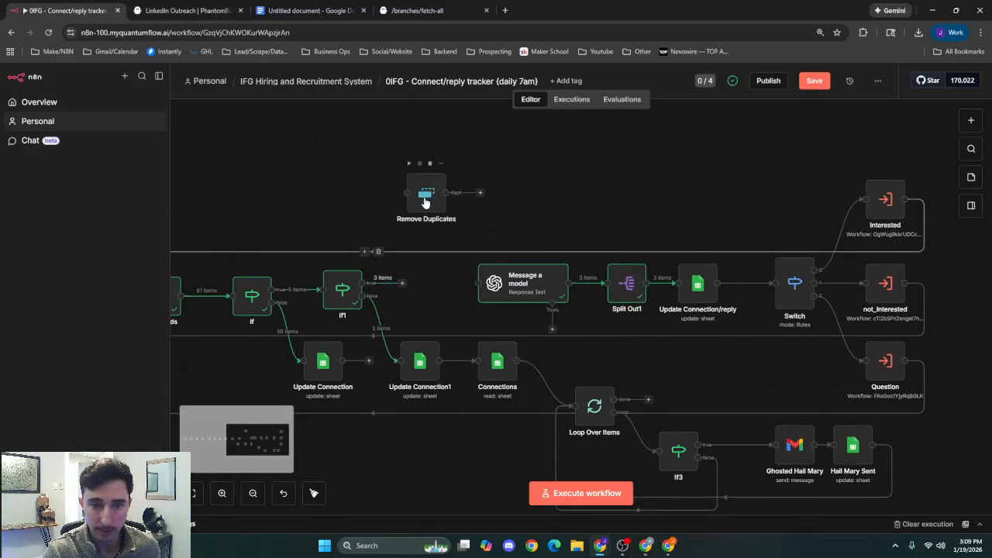
drag(426, 206, 417, 293)
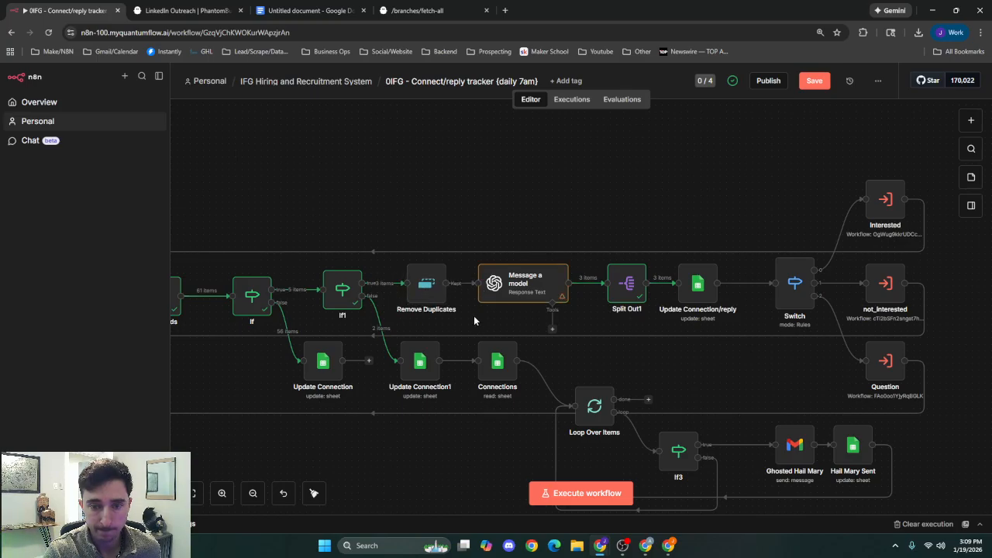
drag(617, 355, 755, 310)
drag(525, 412, 276, 386)
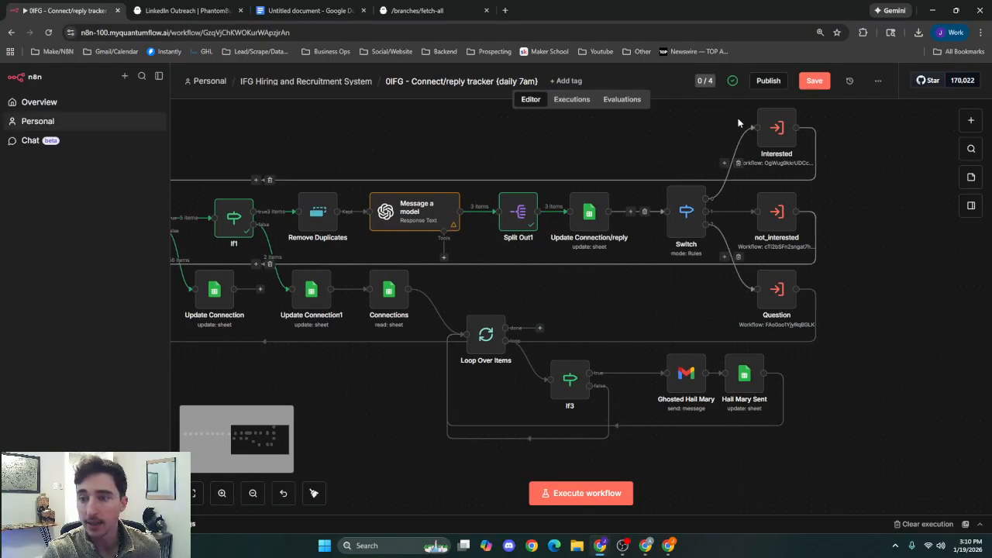
Review the Update Connection1 node's linkedin_url matching and Connection_Degree mapping for the In_Campaign sheet, and return to the canvas.
drag(568, 301, 792, 285)
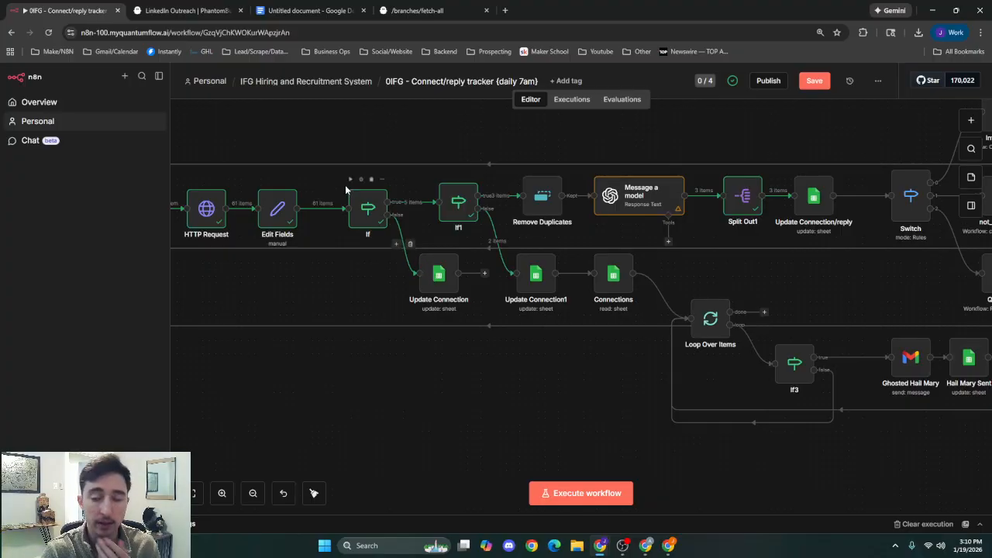
scroll(587, 380, right, 4)
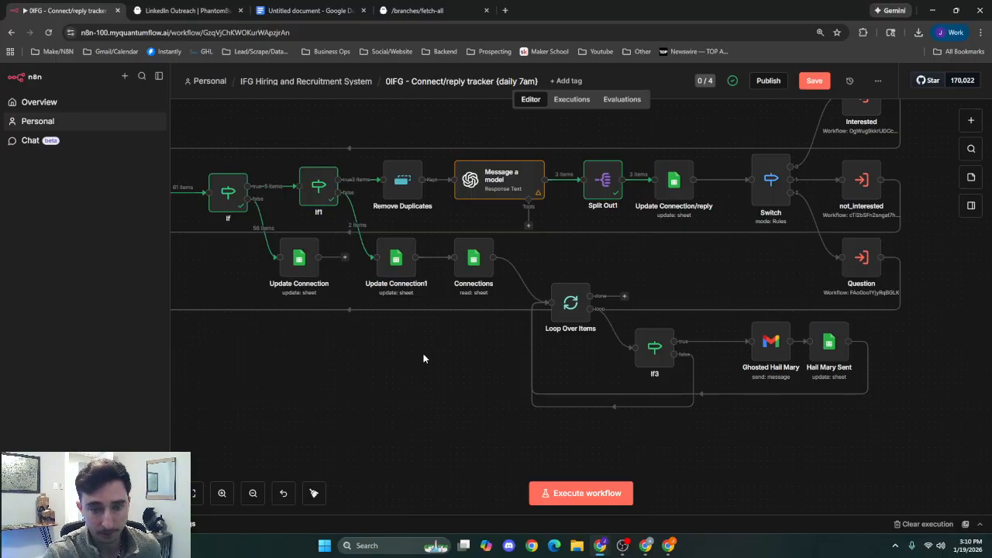
double_click(385, 262)
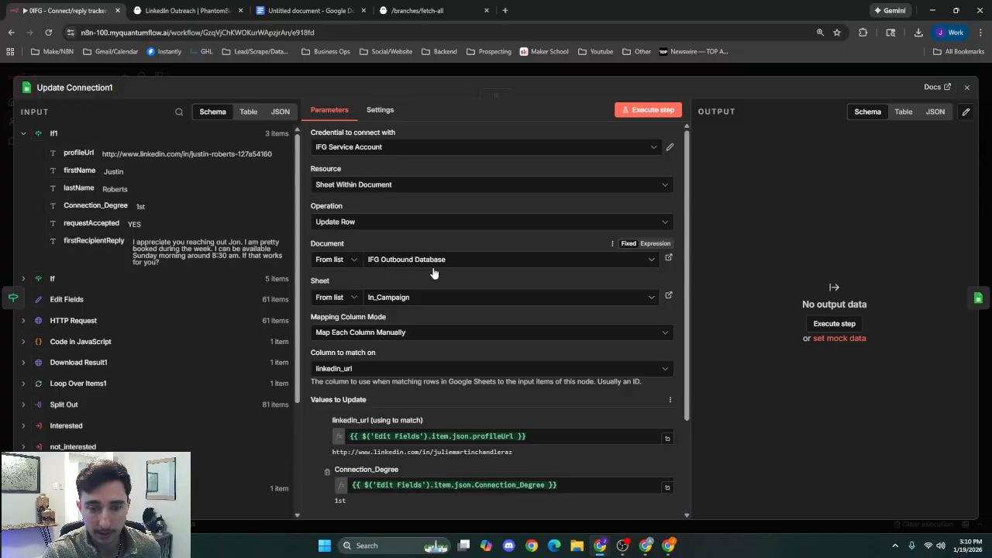
scroll(513, 338, down, 3)
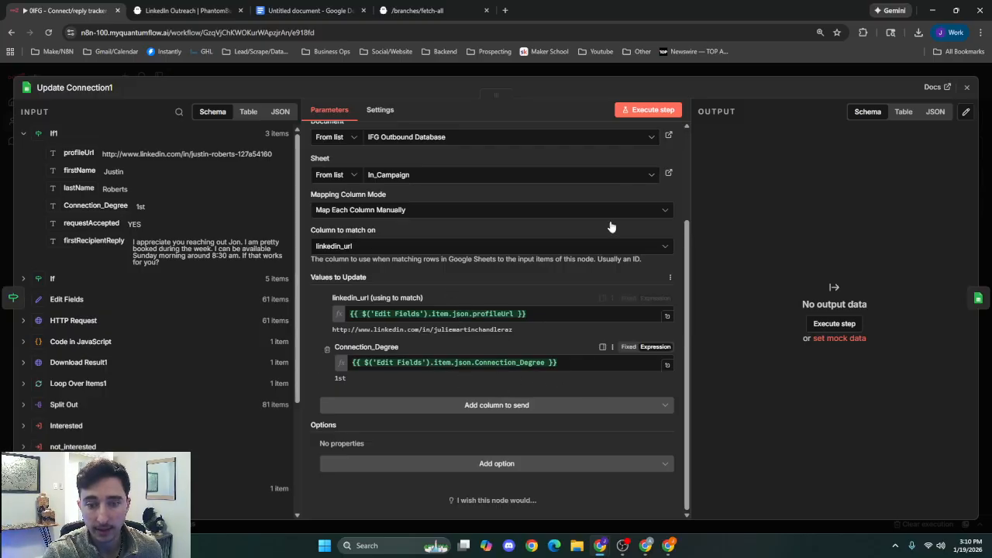
click(591, 75)
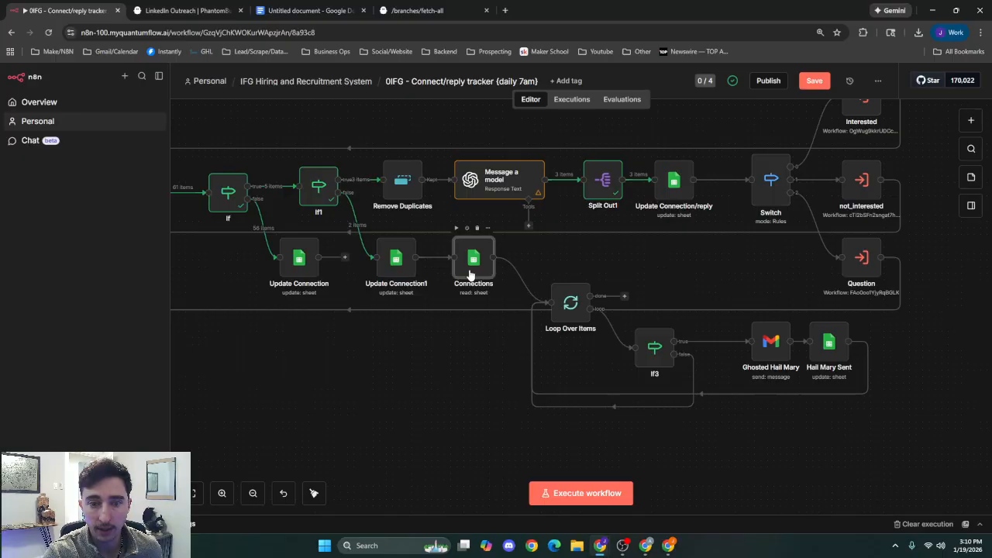
Review the Connections node's Get Row(s) filters on Connection_Degree and Intent, and return to the canvas.
double_click(470, 273)
scroll(479, 328, down, 2)
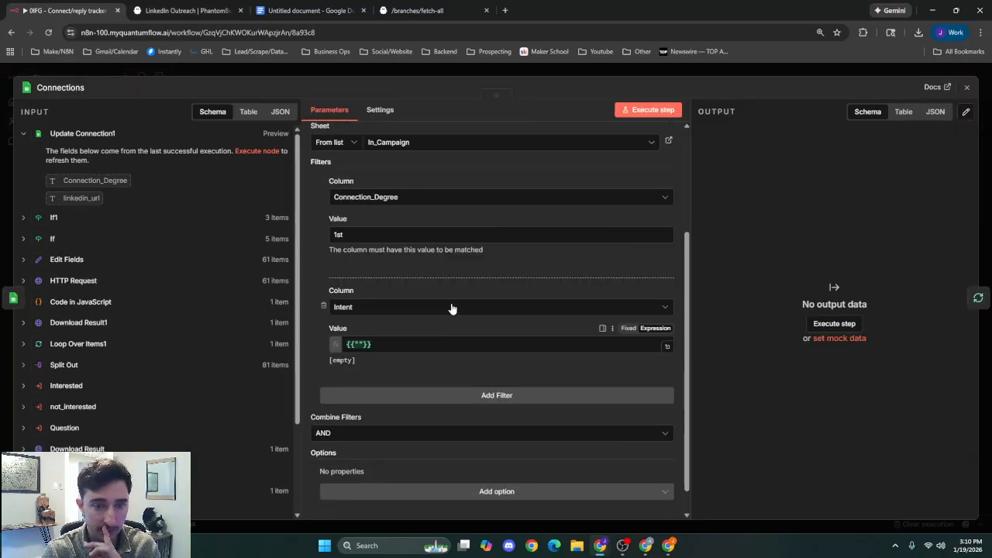
scroll(453, 306, up, 3)
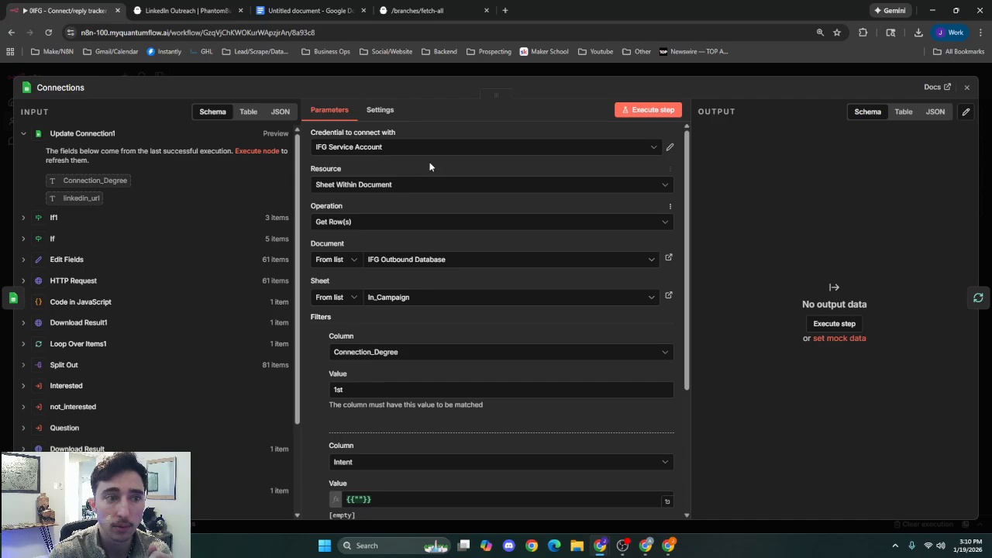
scroll(509, 204, down, 2)
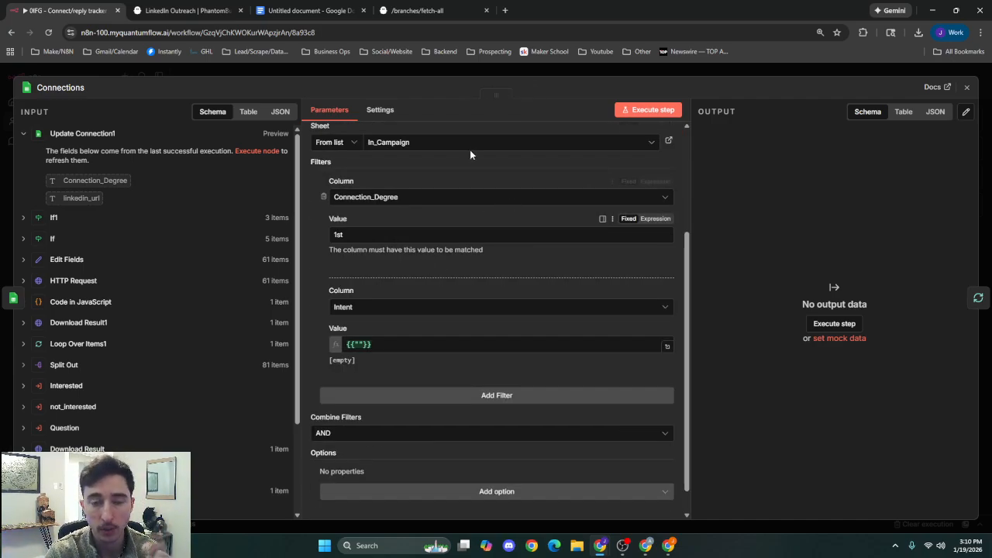
click(553, 77)
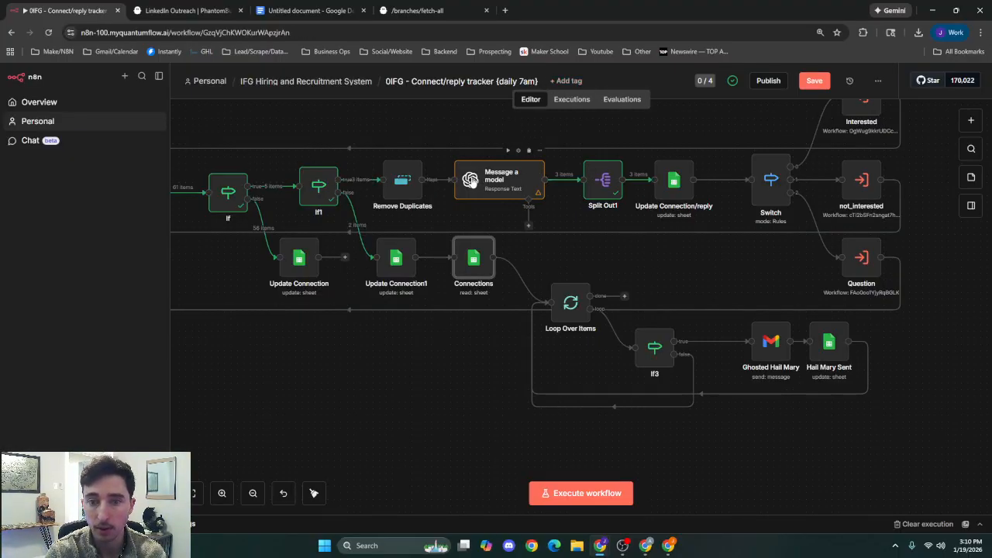
click(566, 254)
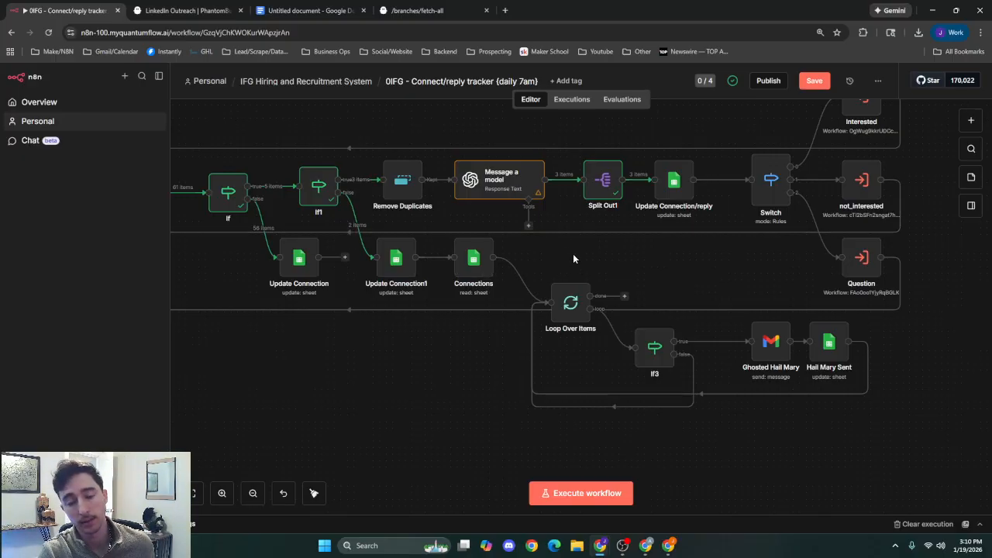
Run the Connections node to fetch matching In_Campaign rows, return to the canvas, and select the Loop Over Items node.
scroll(571, 264, right, 5)
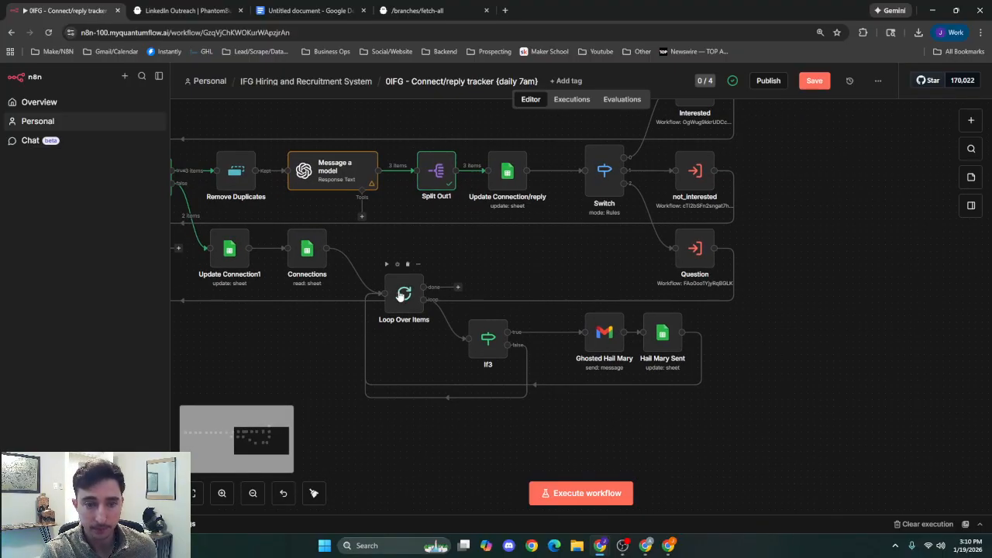
double_click(306, 254)
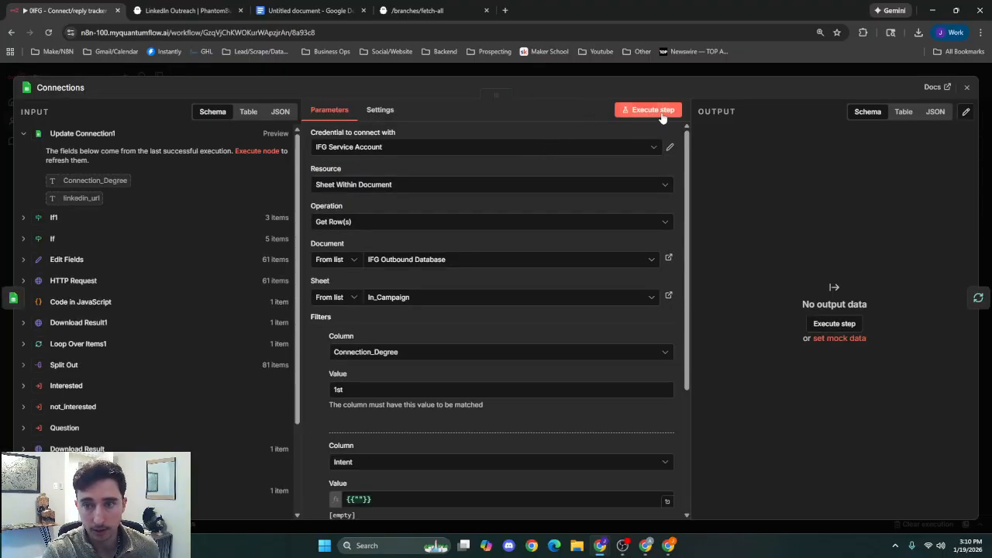
click(659, 113)
click(700, 67)
scroll(400, 242, left, 10)
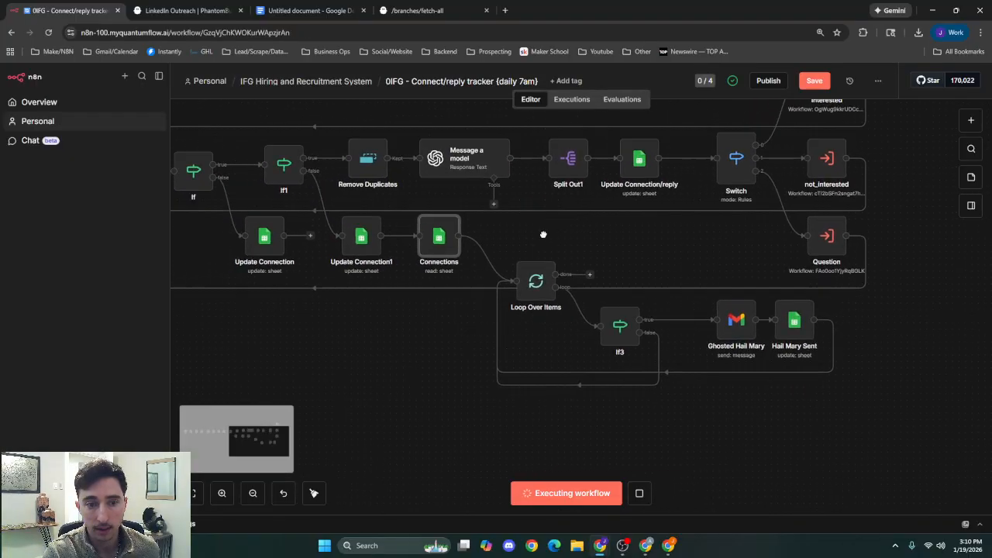
scroll(614, 335, right, 9)
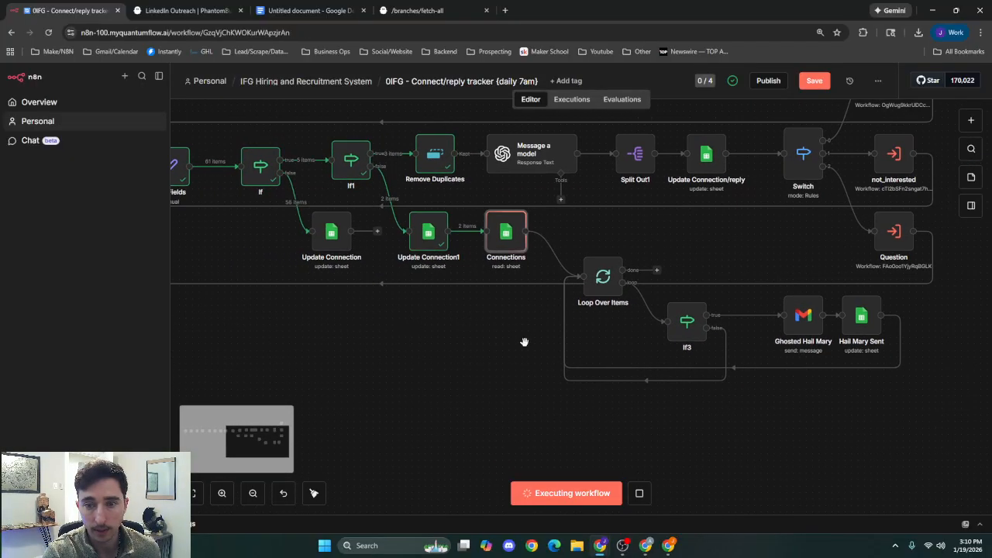
click(456, 279)
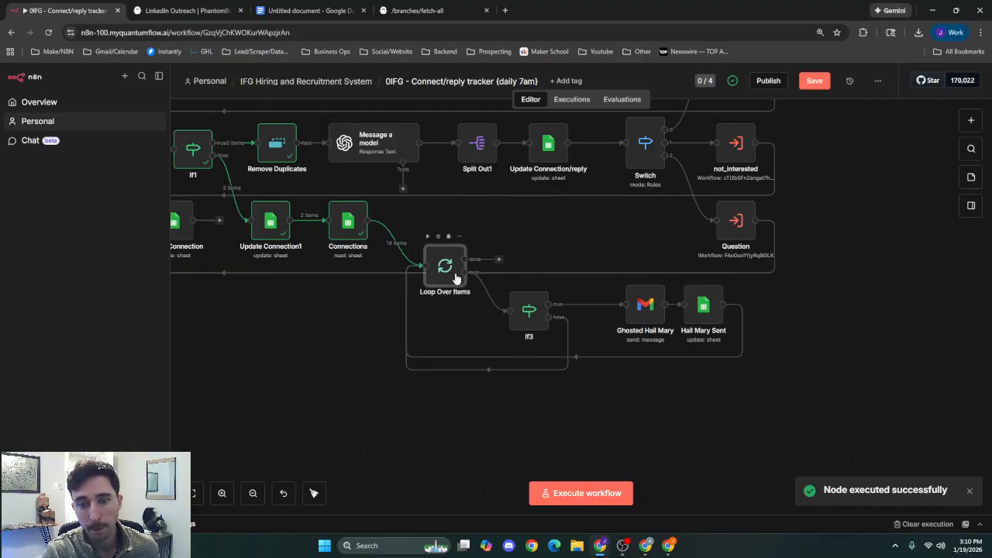
Run the Loop Over Items node, check the If3 node's date condition against the looped item, and return to the canvas.
click(428, 237)
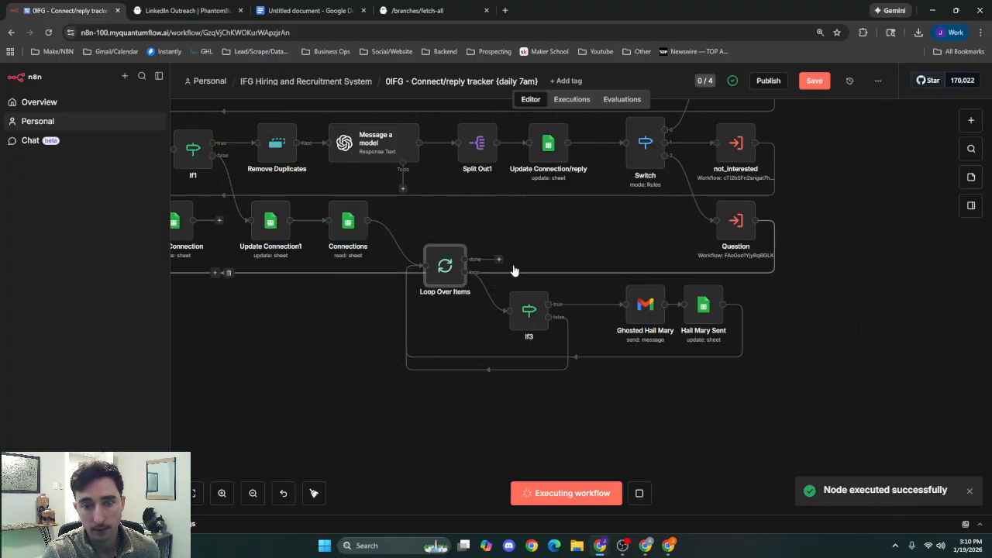
scroll(535, 401, right, 2)
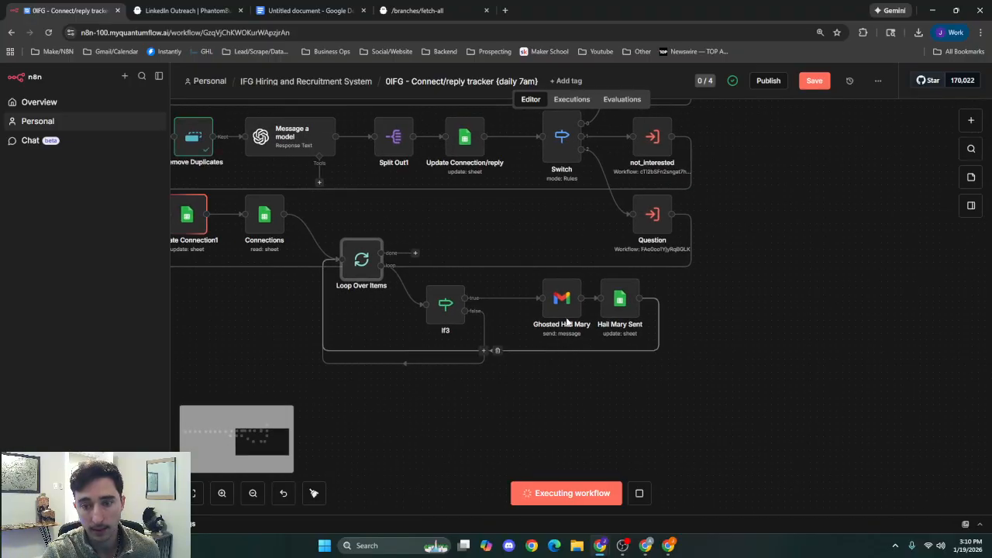
double_click(447, 310)
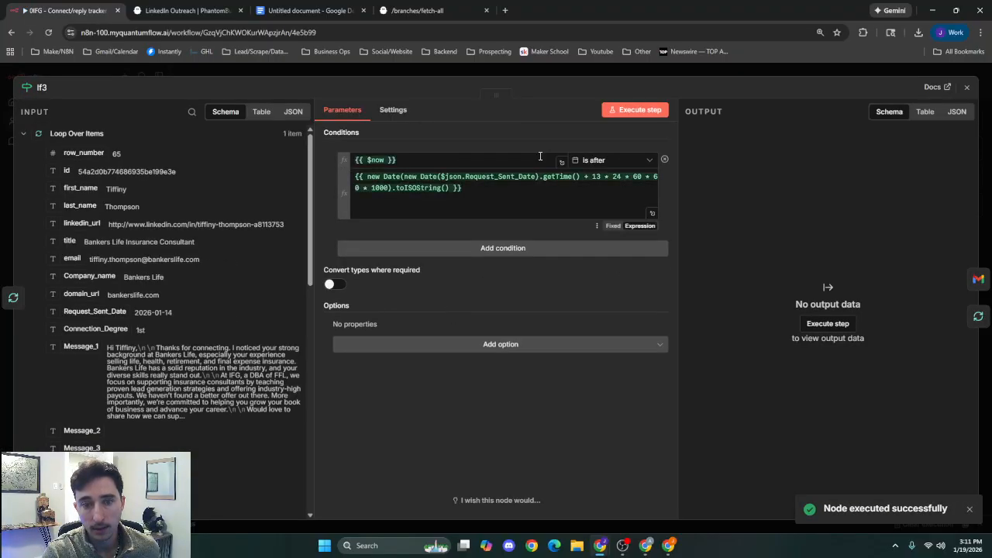
click(616, 74)
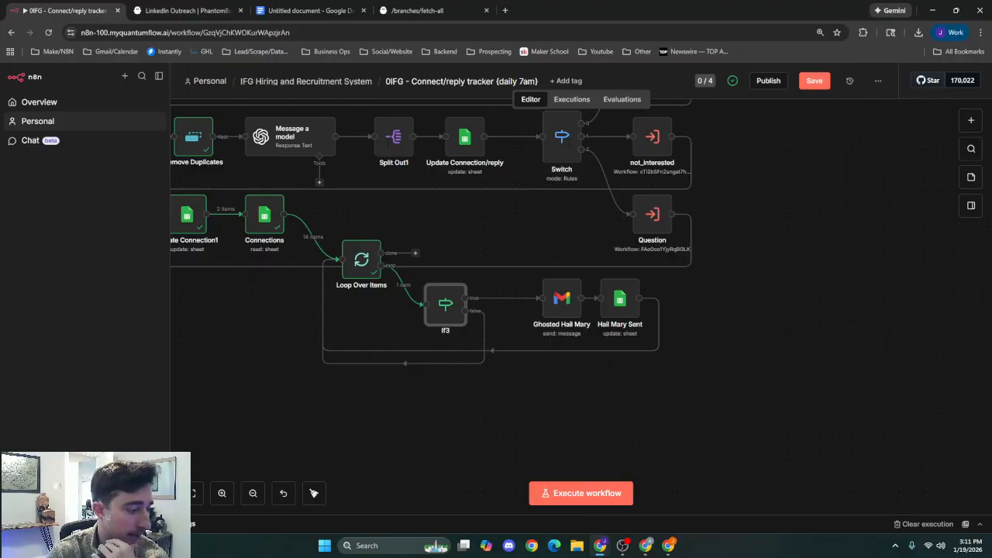
Check the Request_Sent_Date column in the IFG Outbound Database sheet, switch back to n8n and compare it with If3's condition.
key(alt+Tab)
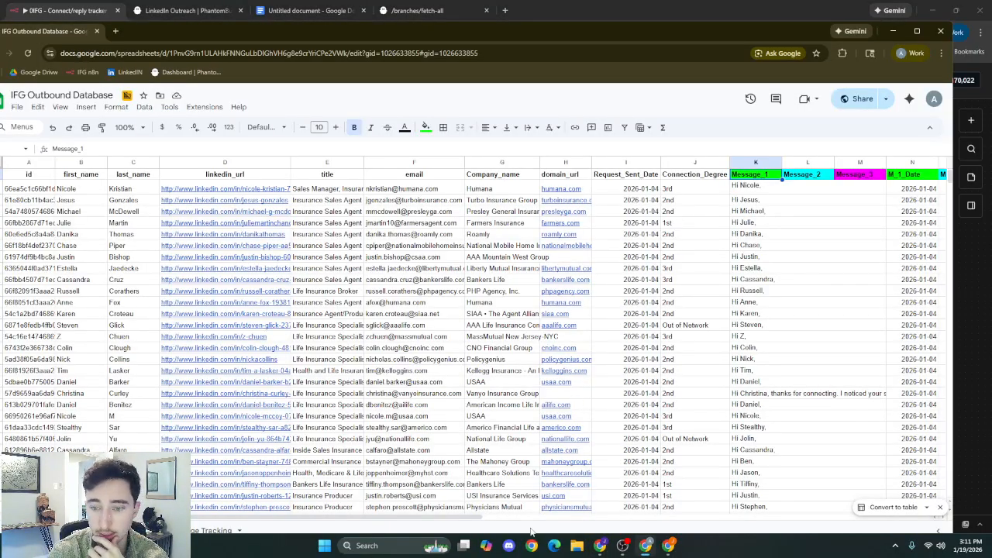
scroll(542, 512, right, 5)
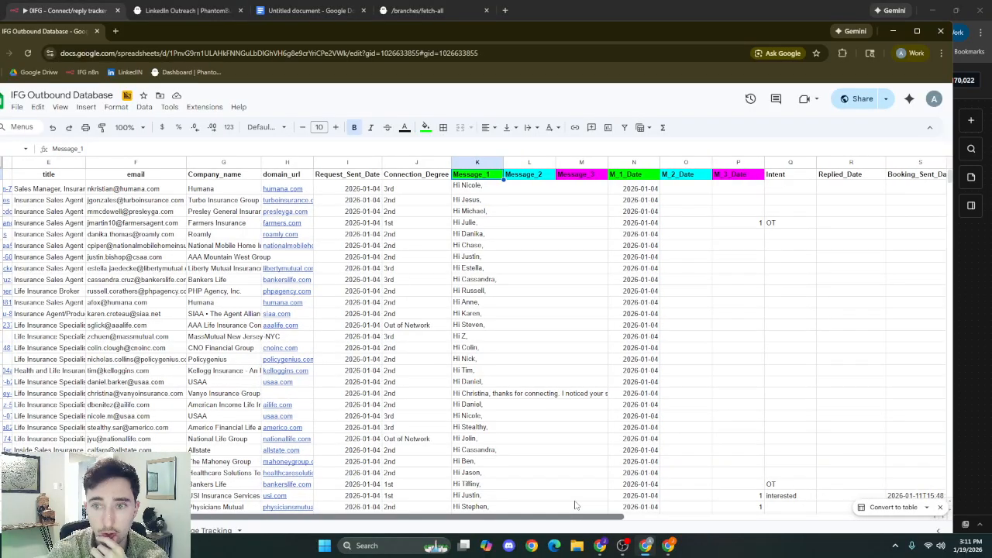
scroll(575, 506, right, 2)
click(311, 188)
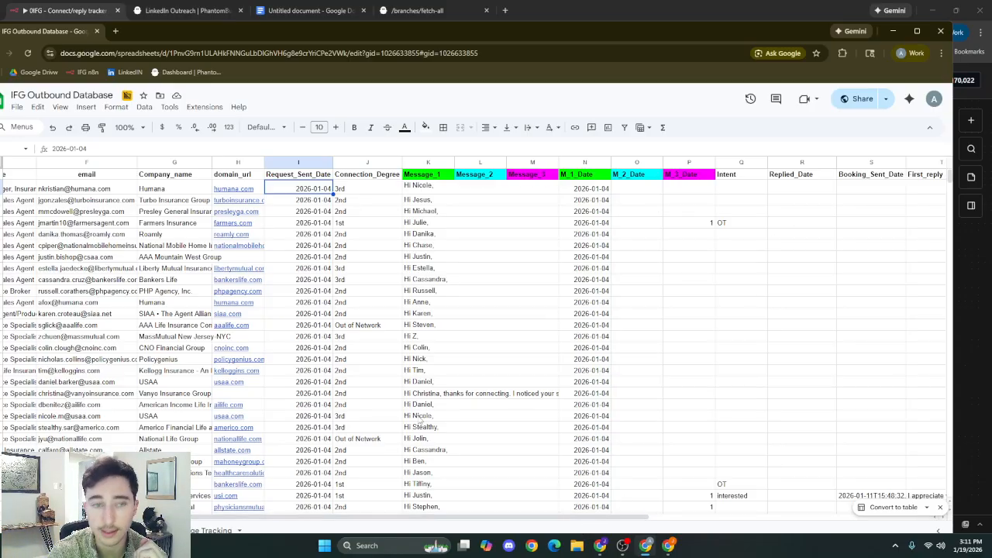
click(904, 34)
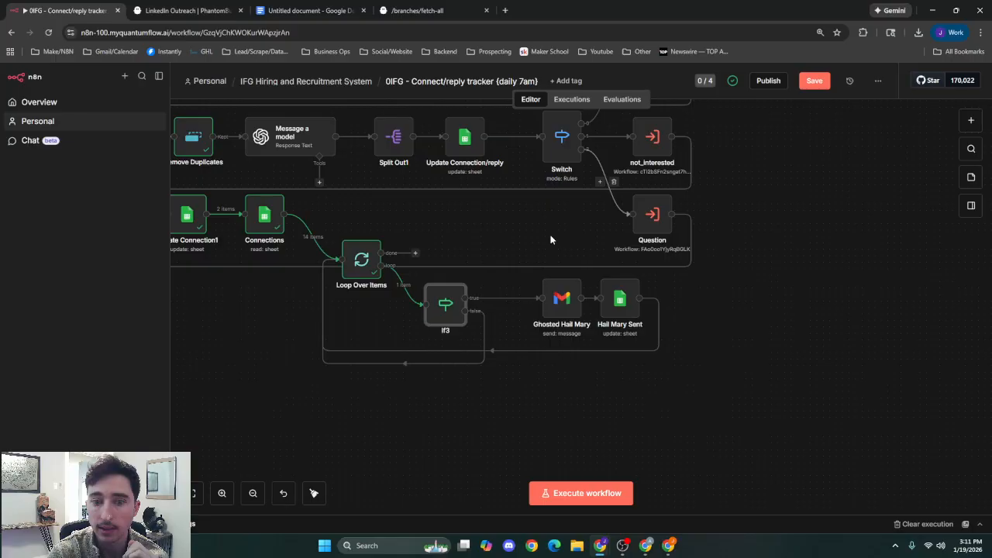
double_click(447, 304)
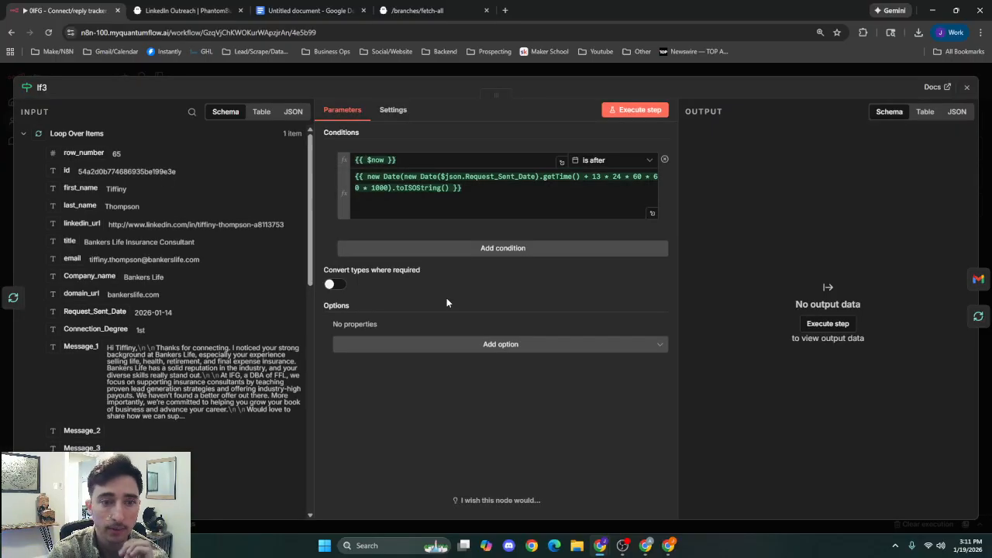
click(571, 65)
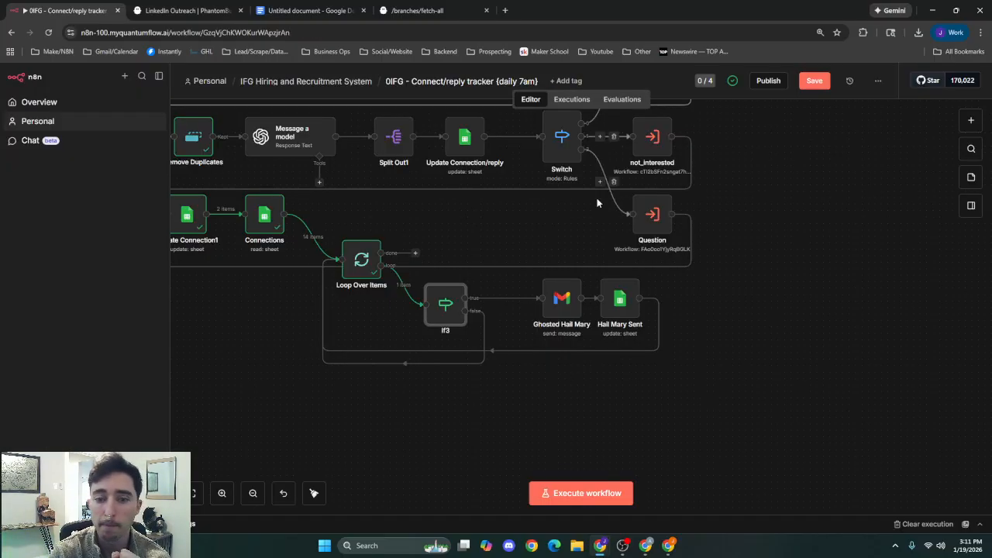
Reposition the If3 node slightly nearer to Ghosted Hail Mary and move Loop Over Items up on the canvas.
drag(445, 304, 466, 291)
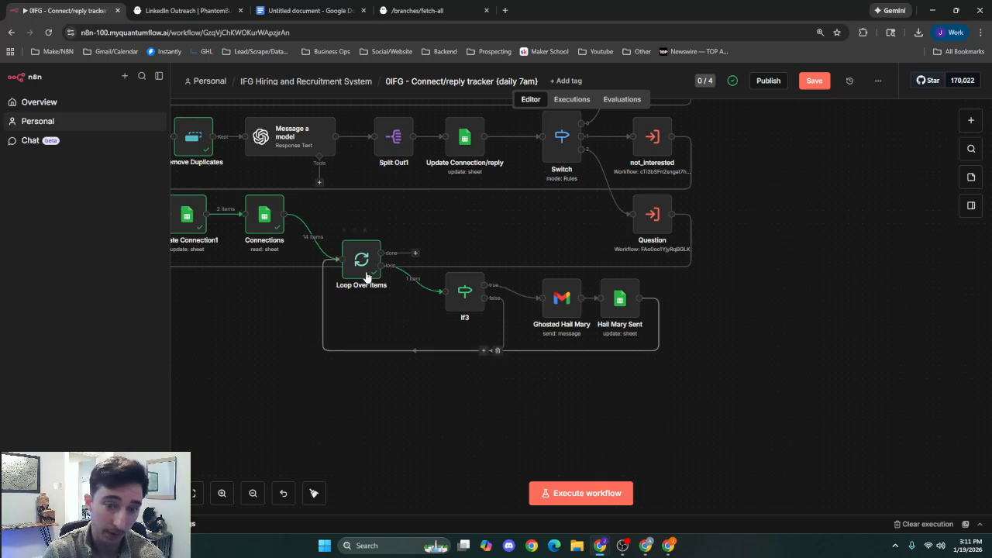
drag(362, 260, 368, 234)
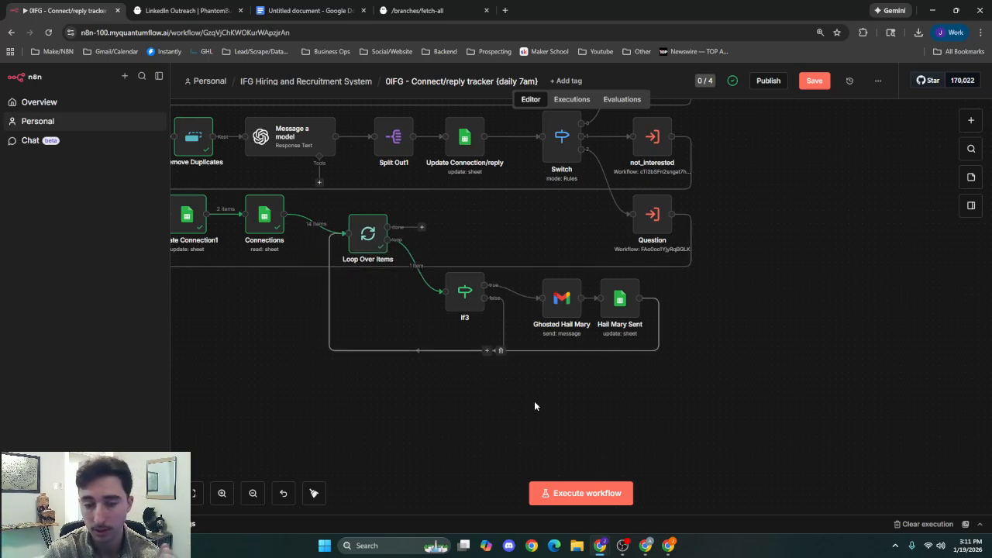
Examine If3's $now "is after" comparison and its Request_Sent_Date plus 13 days expression, and return to the canvas.
double_click(465, 305)
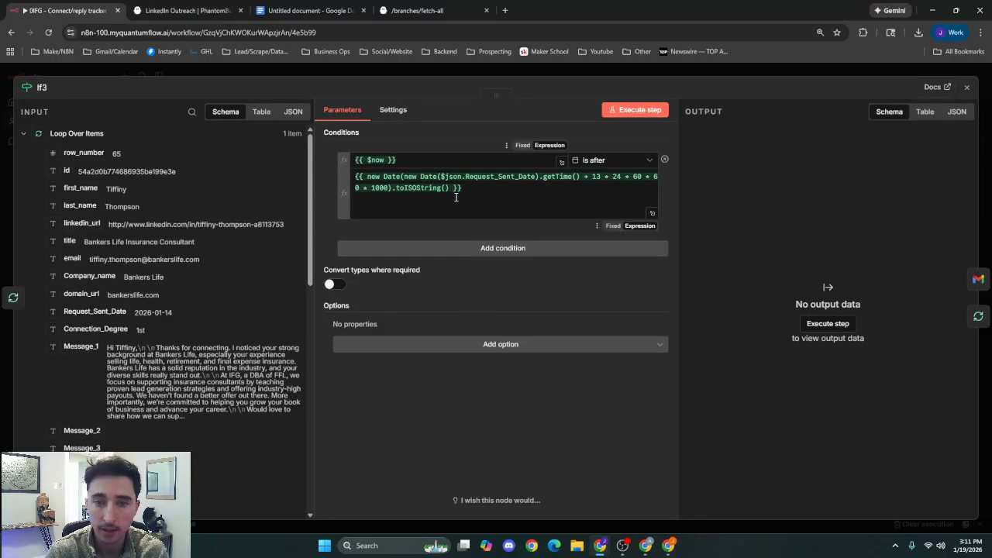
click(438, 165)
click(445, 151)
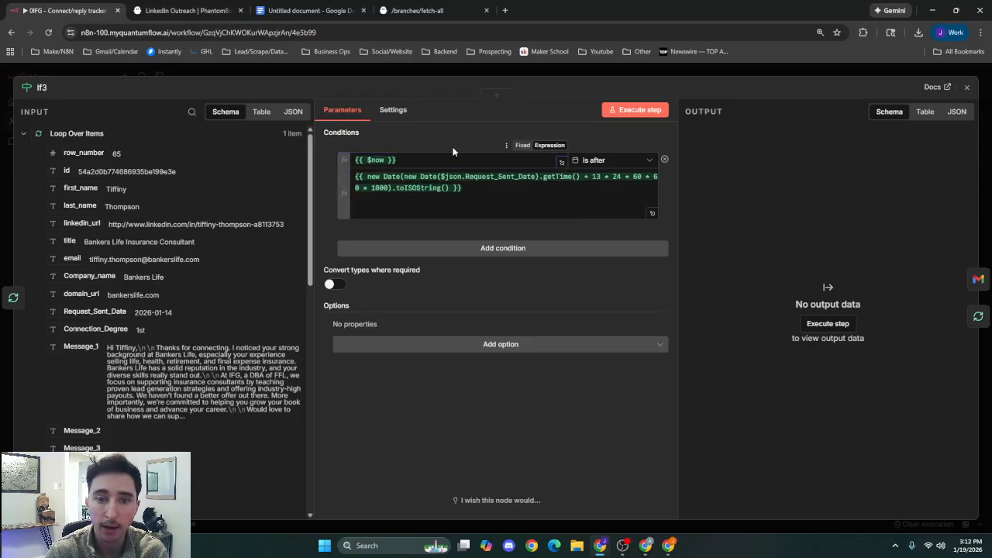
click(531, 194)
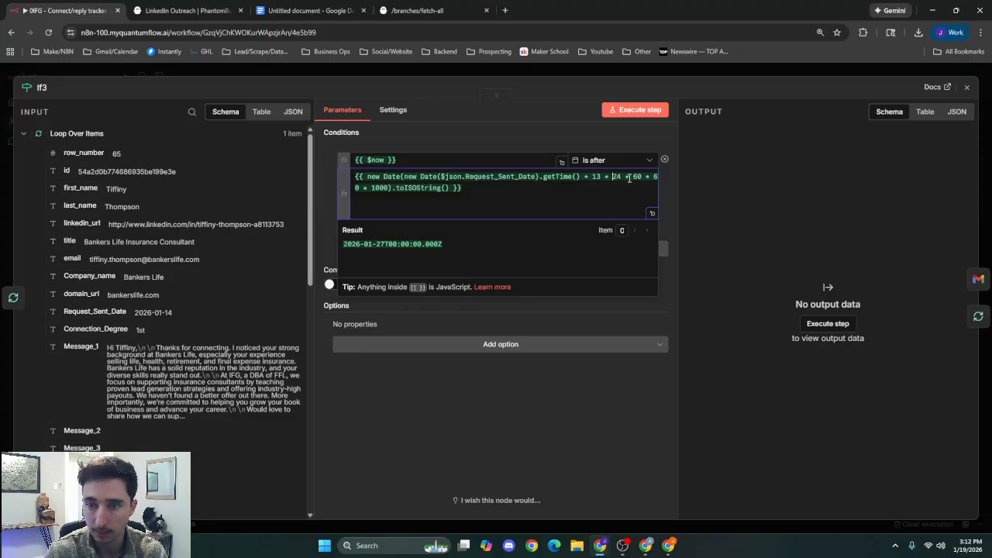
click(374, 187)
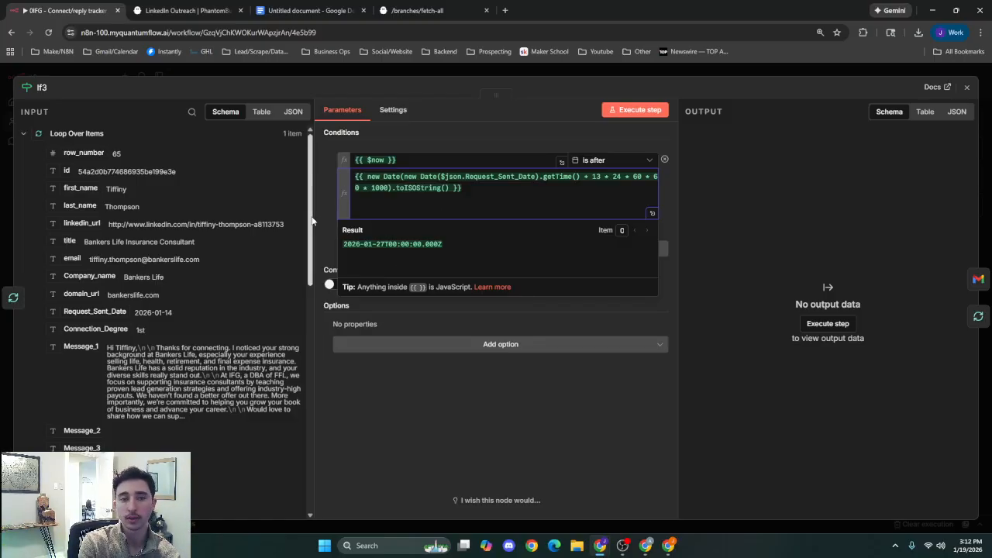
click(495, 73)
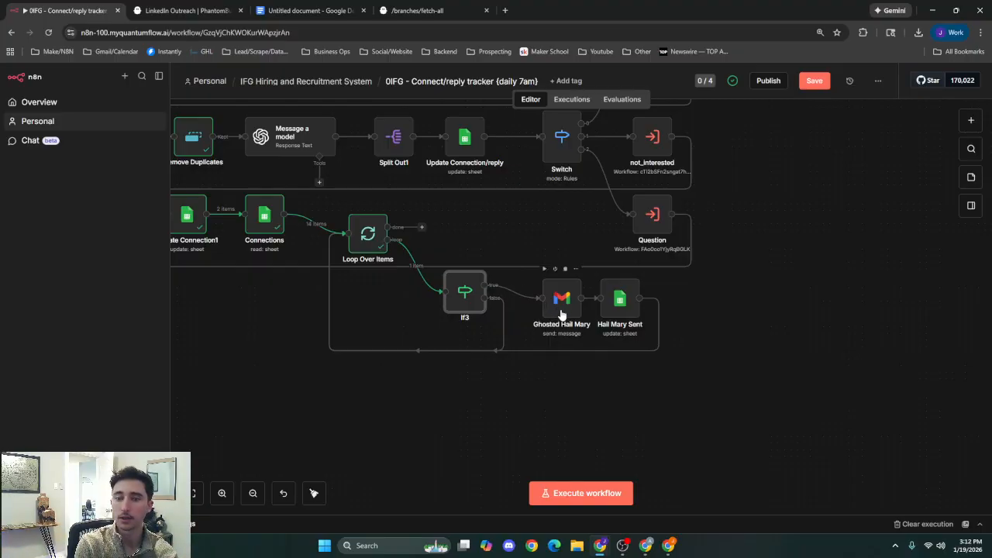
Shift the Ghosted Hail Mary node closer to If3 and read through its "Still Interested?" HTML message.
drag(562, 313, 554, 314)
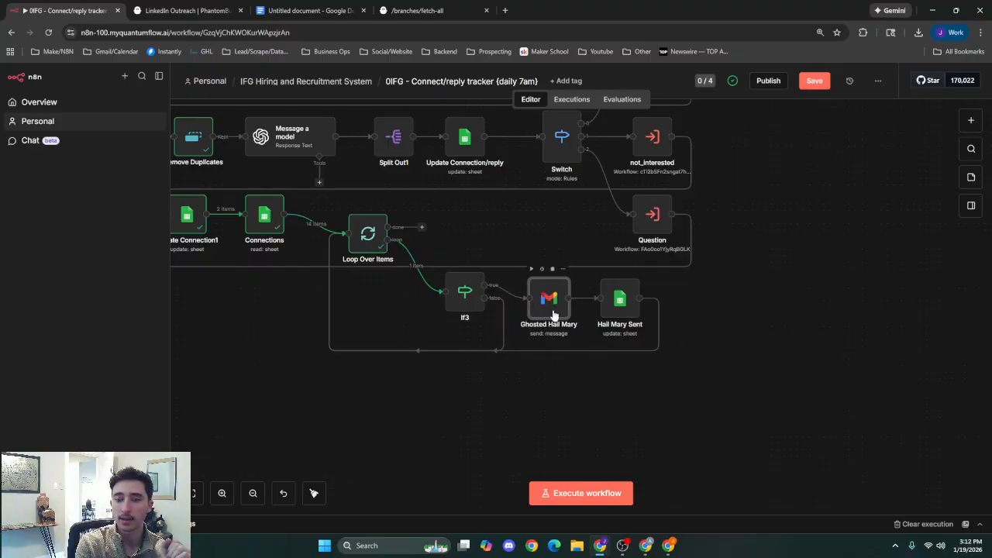
double_click(552, 314)
scroll(507, 348, down, 2)
scroll(445, 362, down, 2)
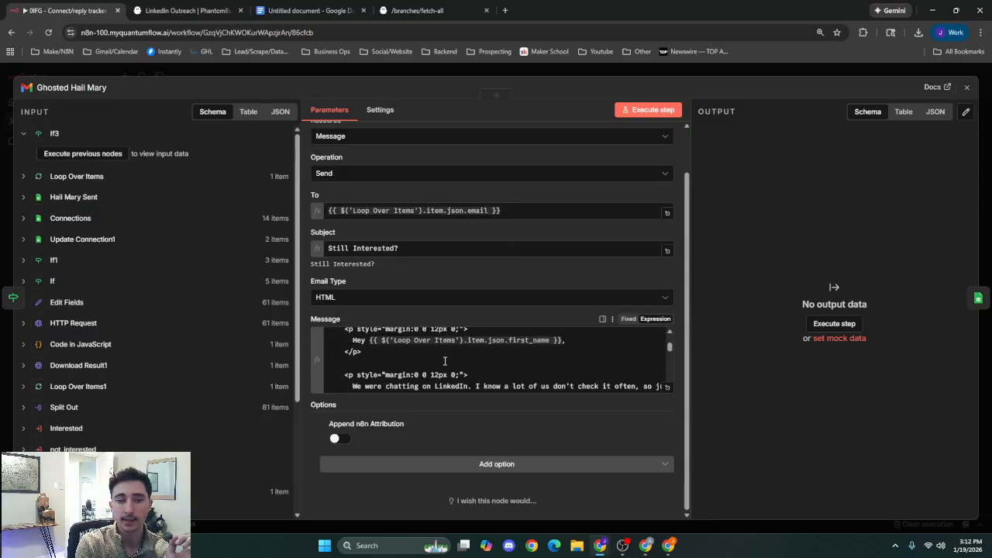
scroll(445, 361, down, 10)
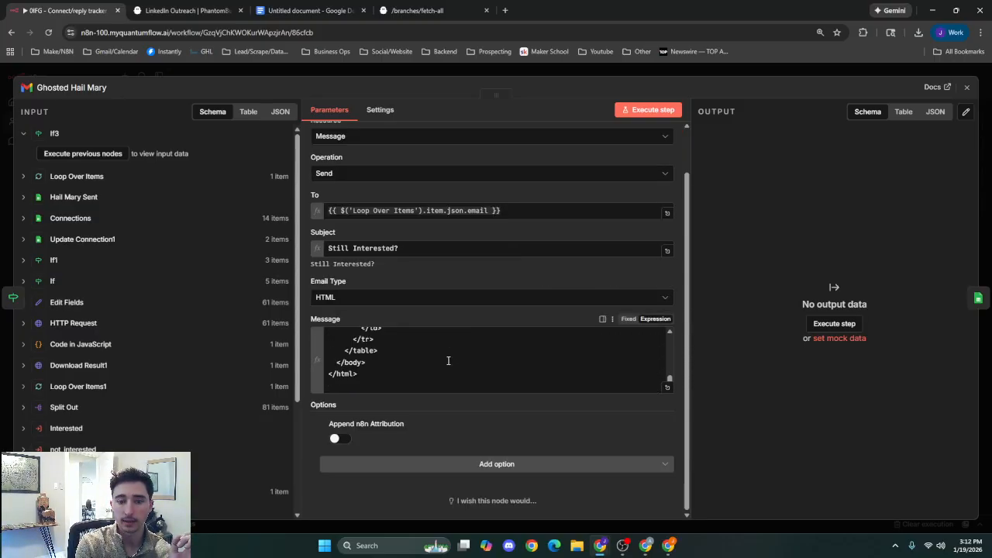
scroll(448, 361, up, 15)
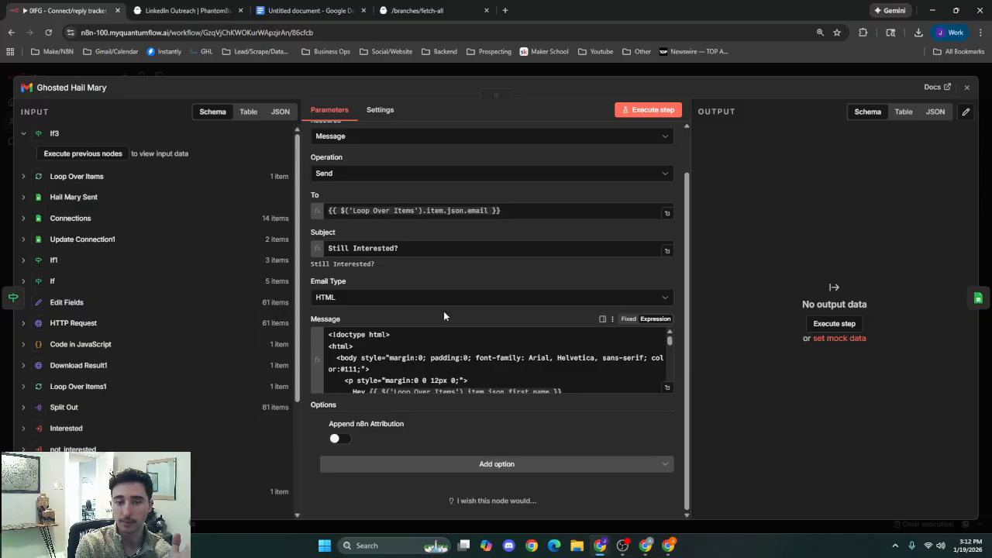
scroll(440, 340, down, 2)
click(568, 340)
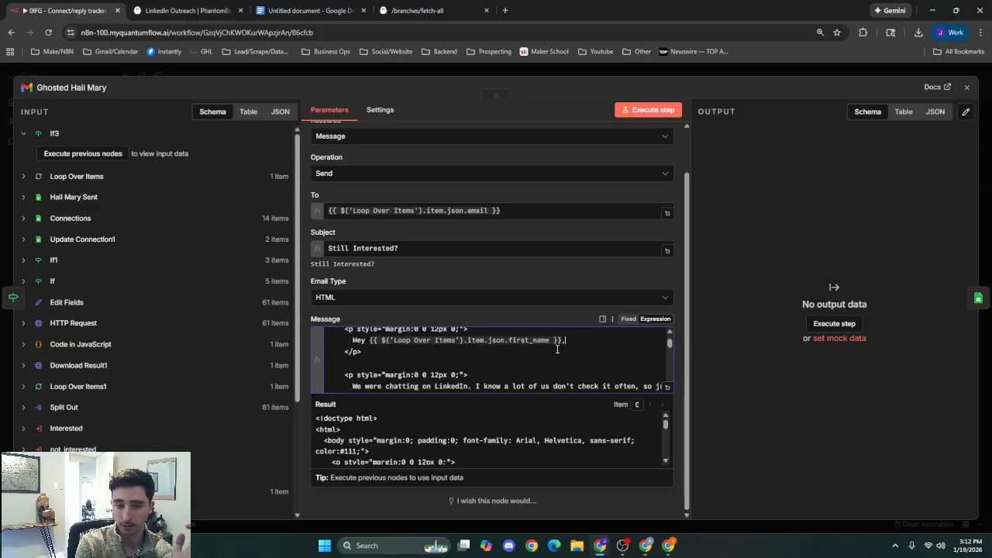
scroll(543, 349, down, 3)
scroll(504, 341, up, 6)
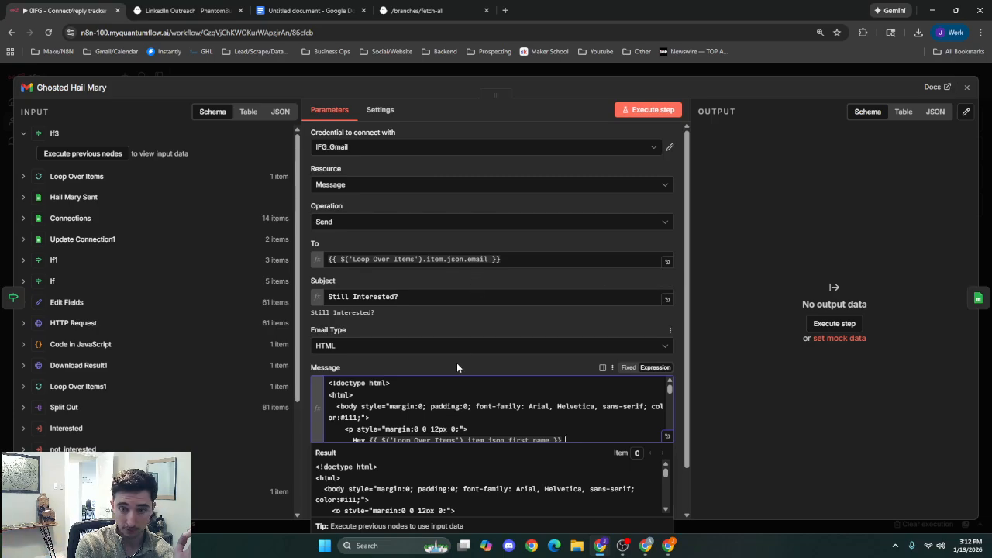
scroll(461, 363, down, 5)
click(466, 310)
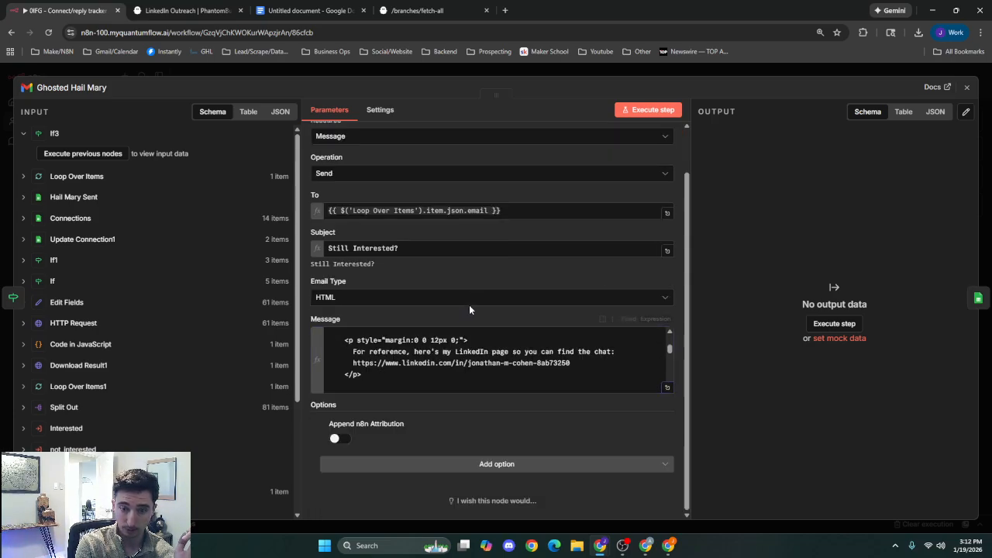
Review the Ghosted Hail Mary node's To expression using the Loop Over Items email, and return to the canvas.
scroll(473, 332, up, 2)
scroll(459, 397, up, 2)
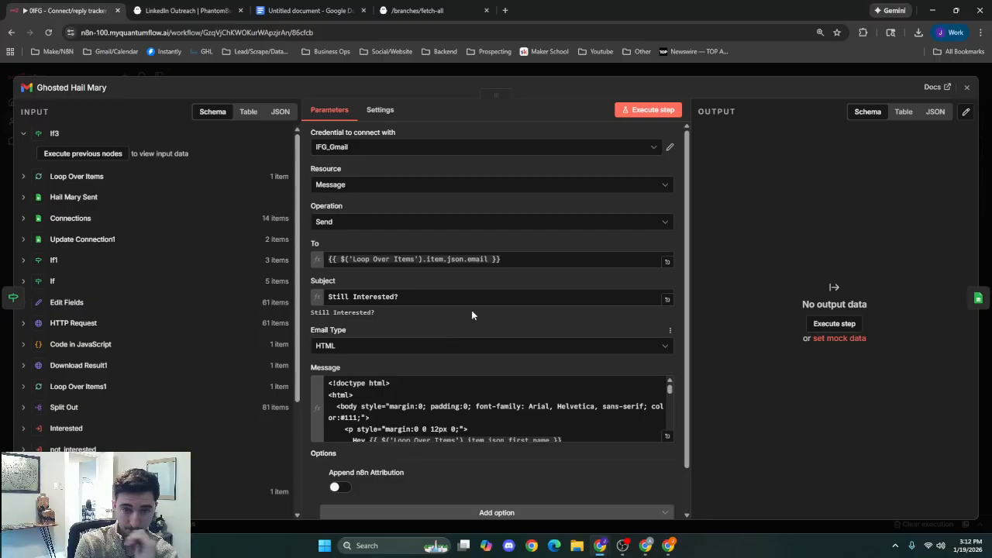
click(520, 259)
click(522, 245)
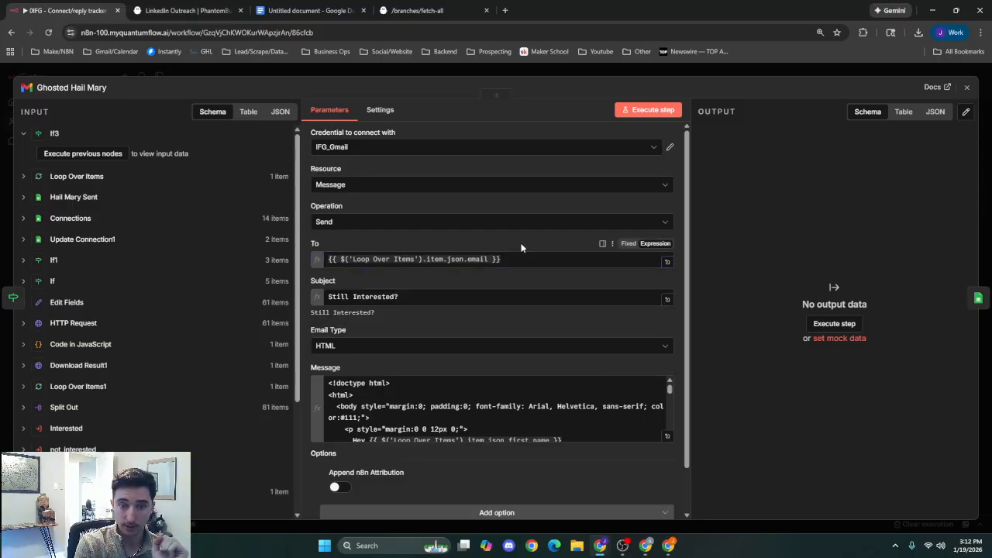
click(580, 74)
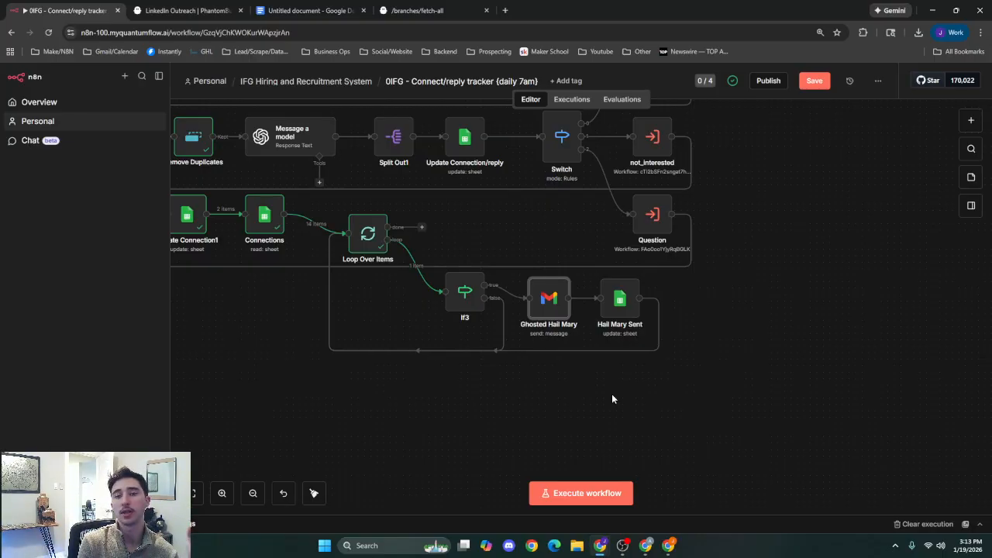
Save the Connect/reply tracker workflow and publish it.
click(814, 80)
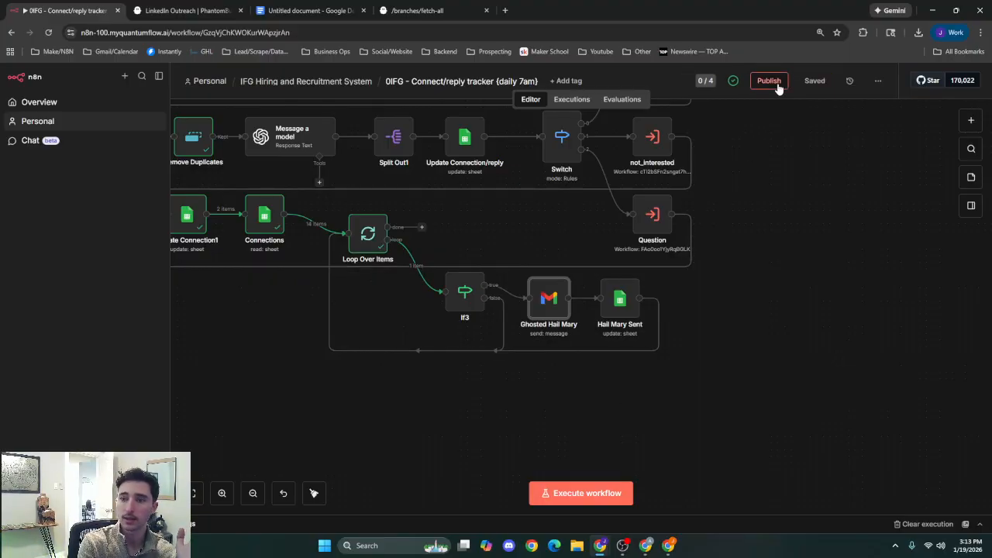
click(769, 81)
click(594, 368)
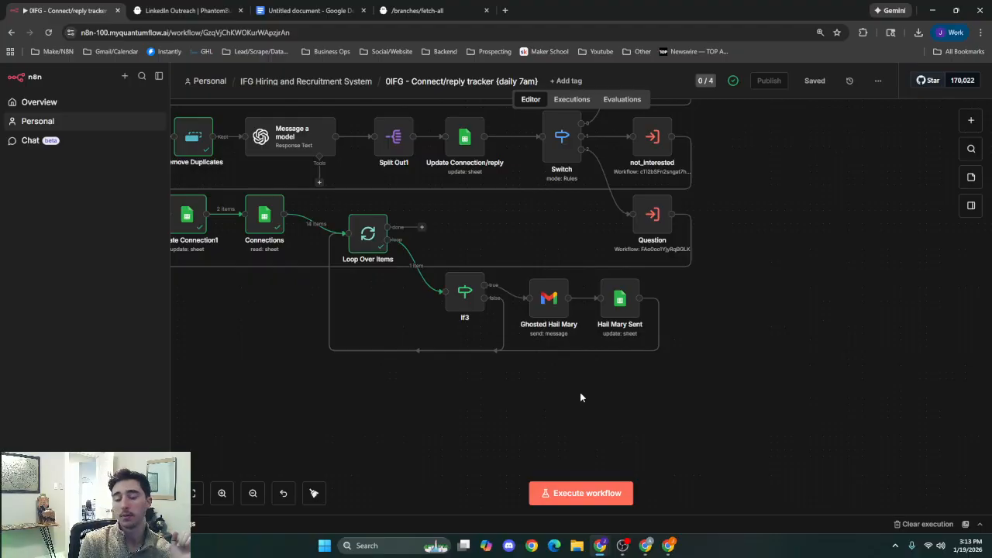
Review the Hail Mary Sent node's id matching and Intent mapping for the Database sheet, and return to the canvas.
double_click(618, 318)
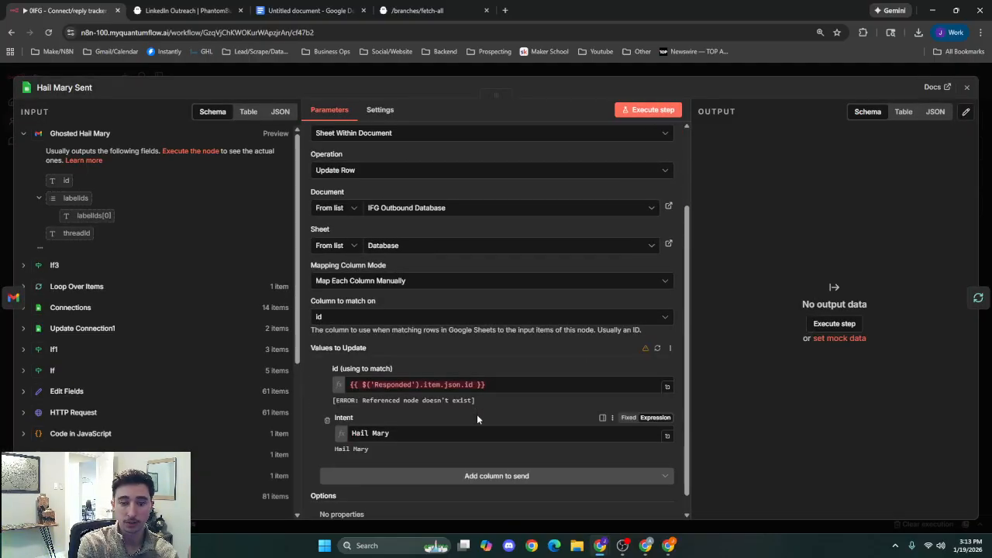
scroll(476, 414, down, 1)
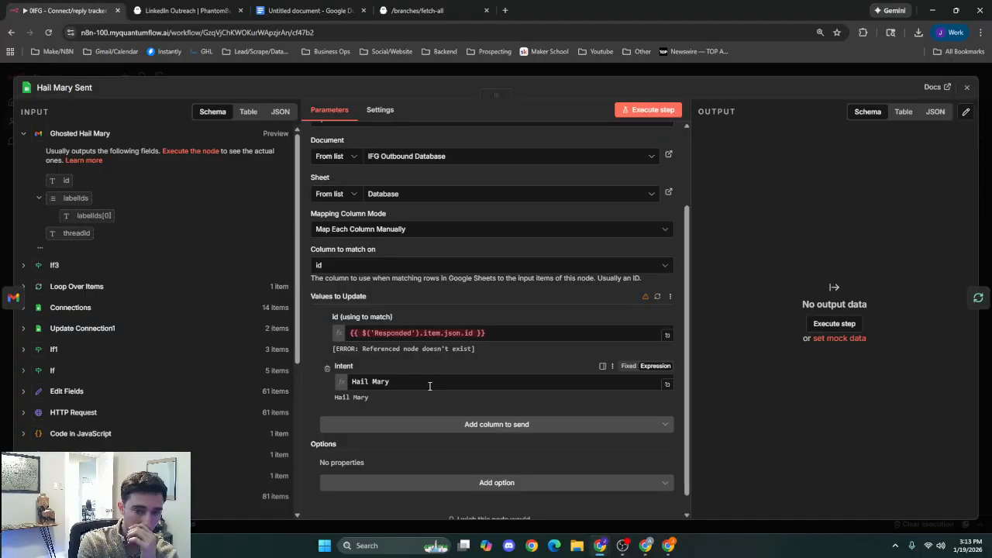
click(401, 77)
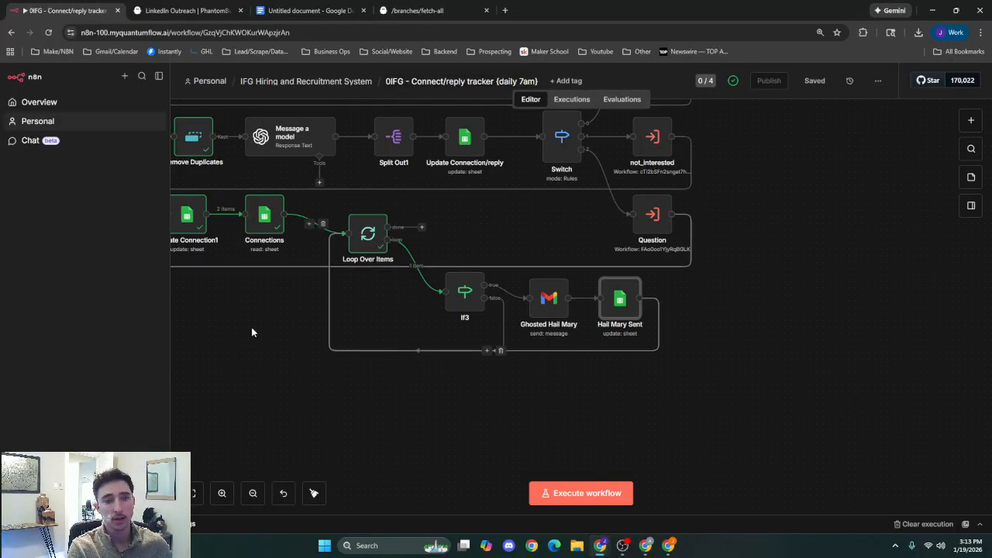
Recheck the Connections node's 1st-degree and empty Intent filters on the In_Campaign sheet, and return to the canvas.
drag(252, 327, 358, 337)
click(380, 238)
double_click(381, 239)
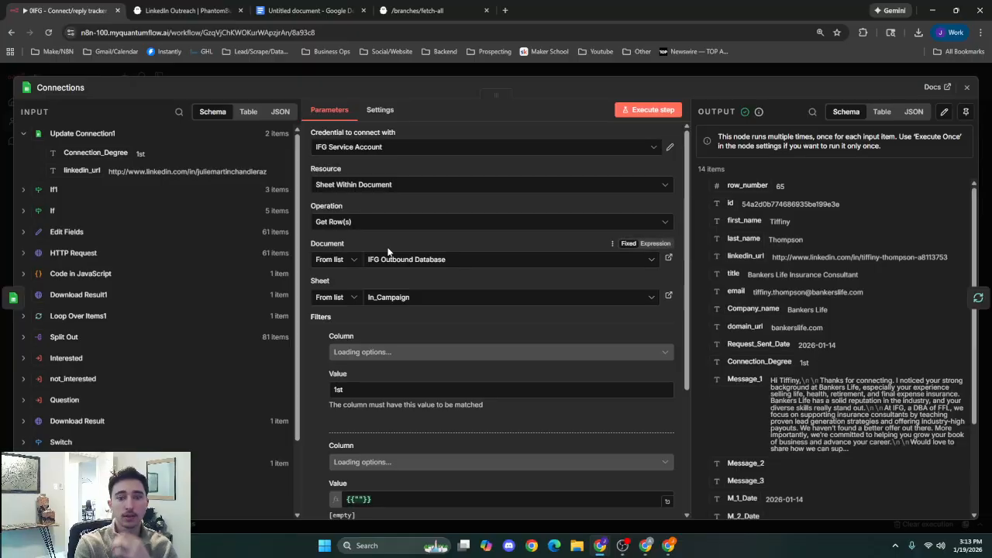
scroll(459, 362, down, 3)
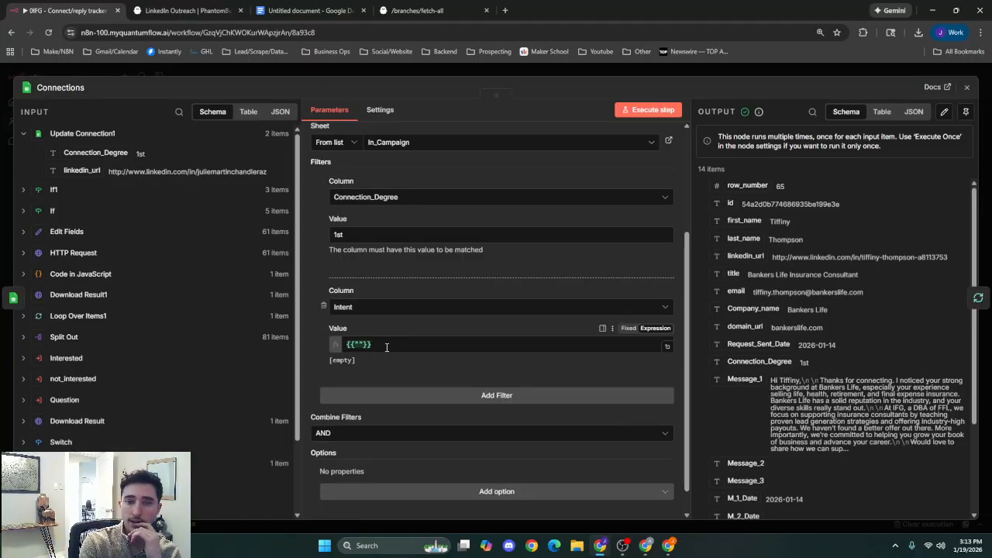
click(544, 74)
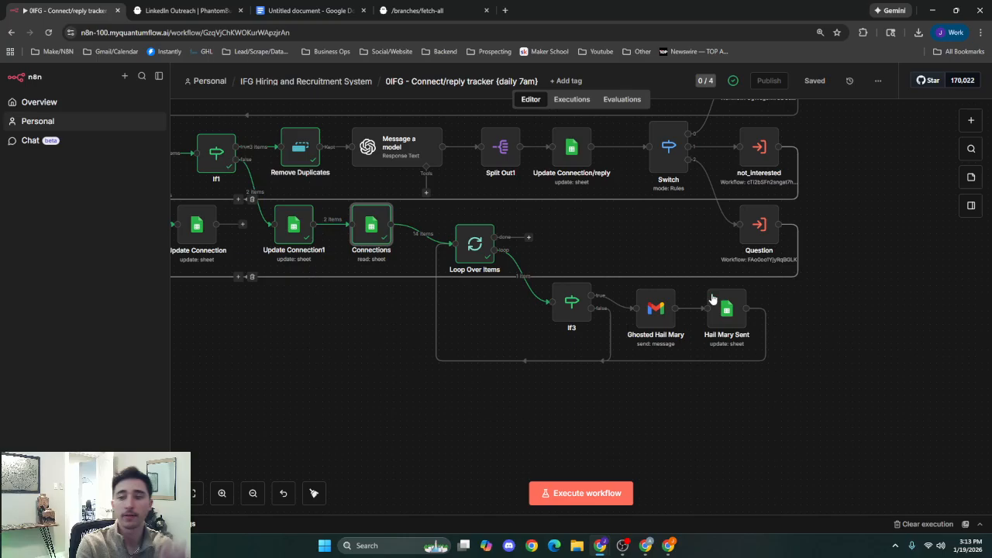
Survey the whole Connect/reply tracker canvas, from the Schedule Trigger to the Switch routes and the Hail Mary branch.
scroll(496, 403, up, 2)
scroll(496, 403, left, 3)
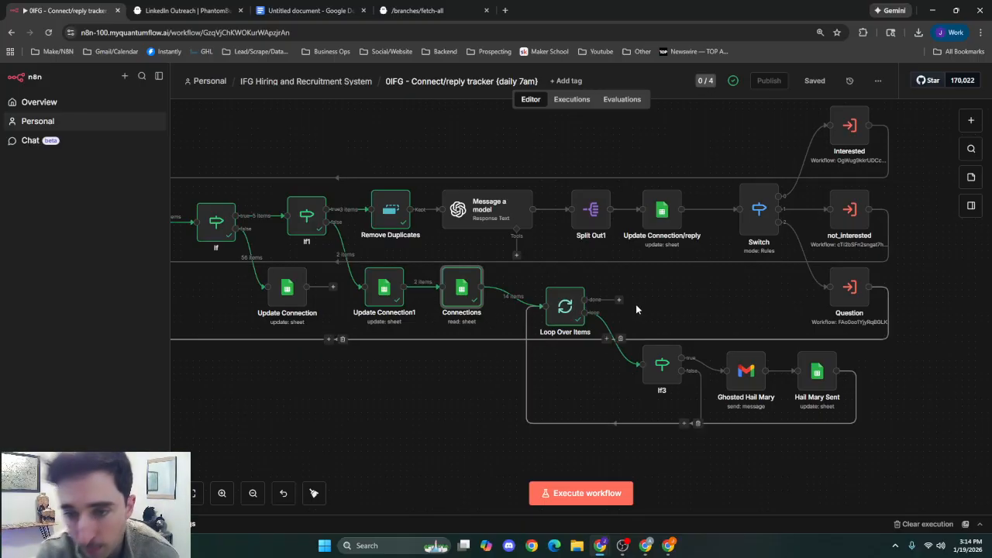
click(665, 299)
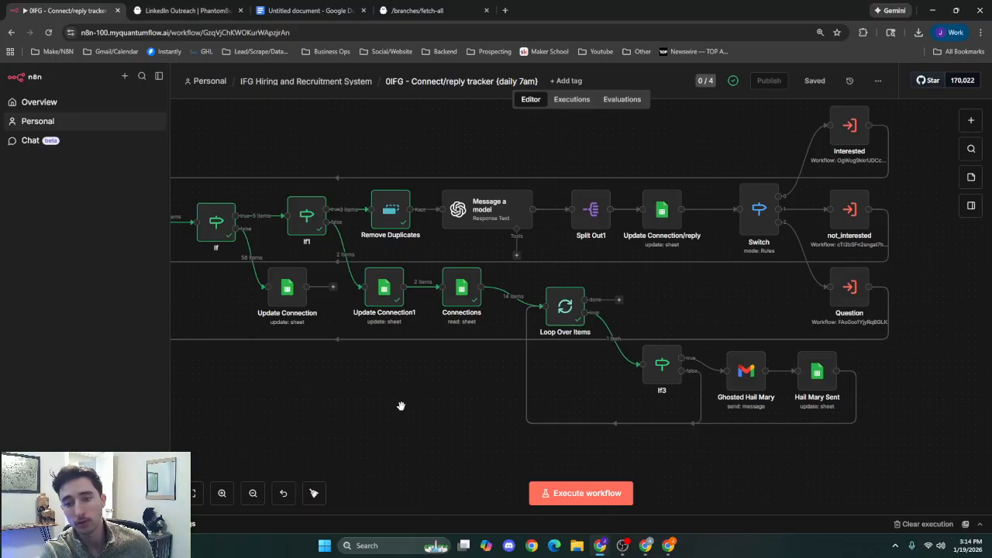
scroll(400, 403, down, 3)
drag(341, 418, 507, 426)
scroll(507, 428, down, 3)
drag(442, 434, 527, 384)
scroll(526, 383, up, 1)
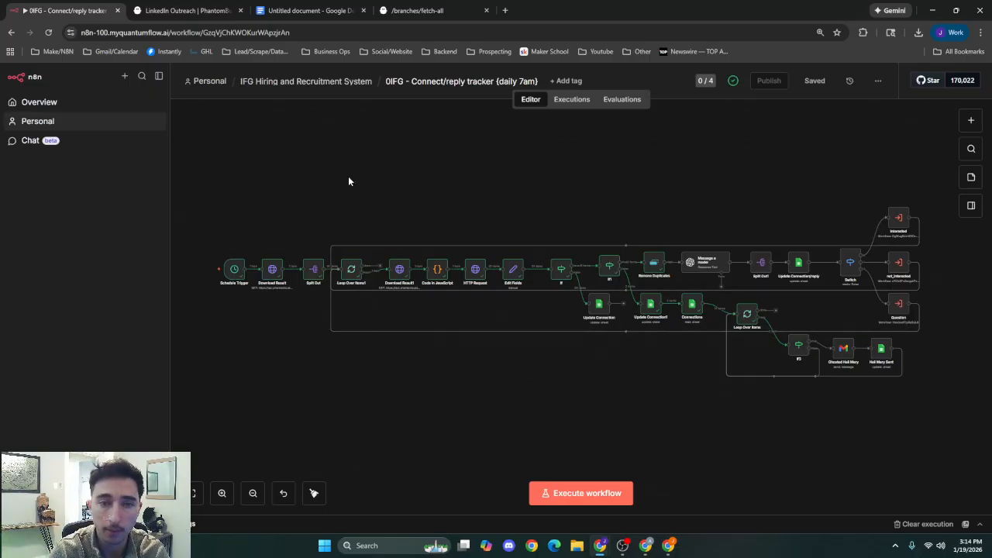
Open the 0IFG - Interested reply workflow from the IFG Hiring and Recruitment System folder and frame its branch starting at the trigger.
click(343, 83)
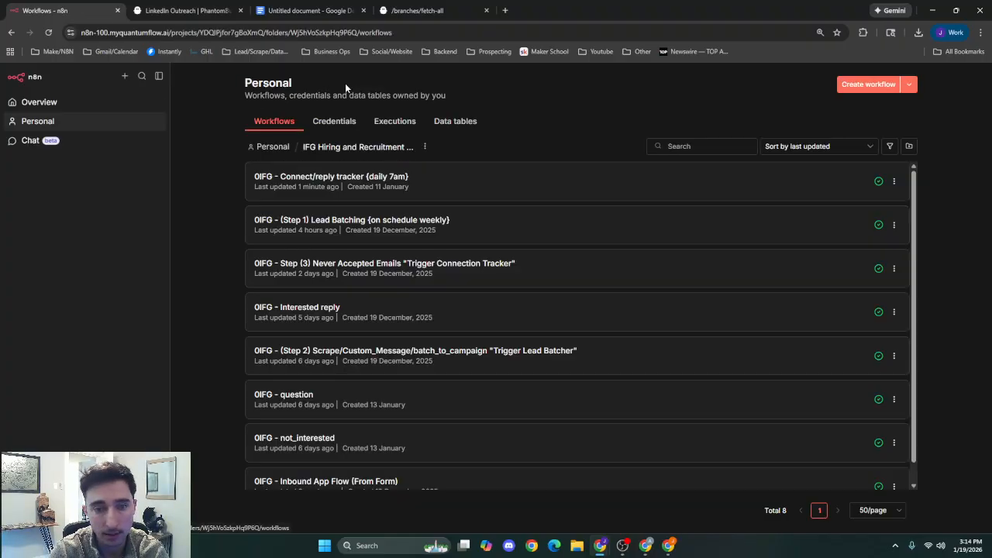
click(377, 315)
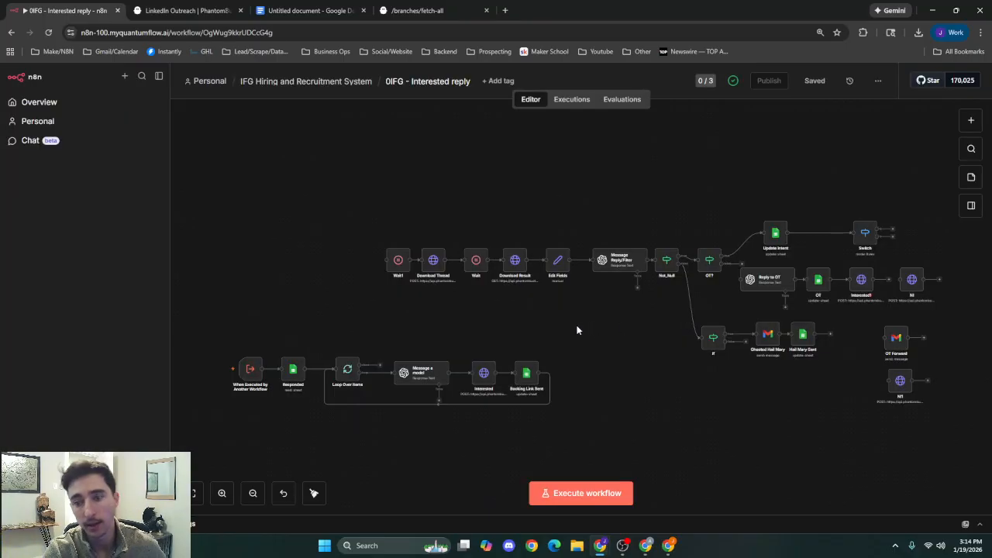
drag(571, 332, 493, 254)
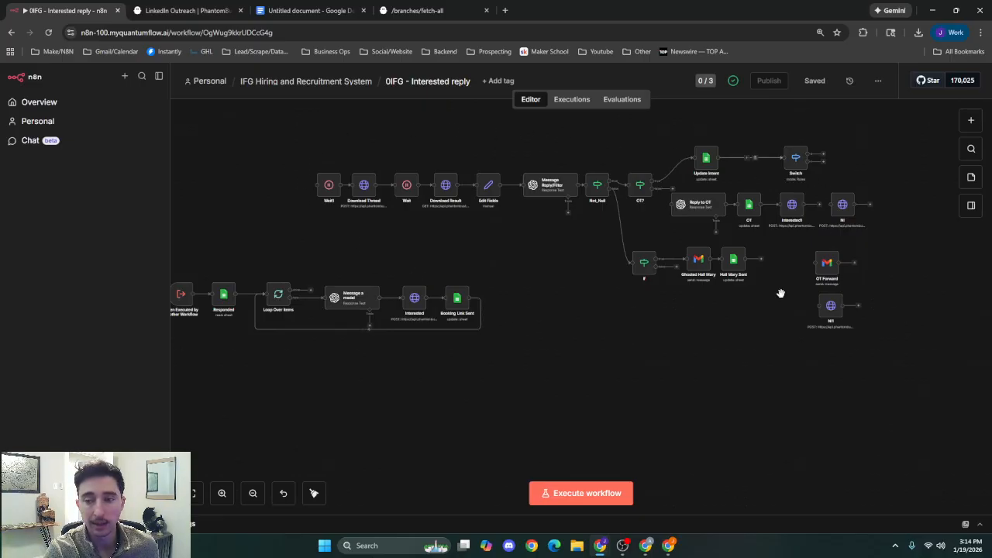
drag(322, 246, 648, 221)
scroll(524, 305, up, 4)
drag(670, 422, 502, 421)
scroll(432, 390, up, 1)
scroll(501, 421, up, 1)
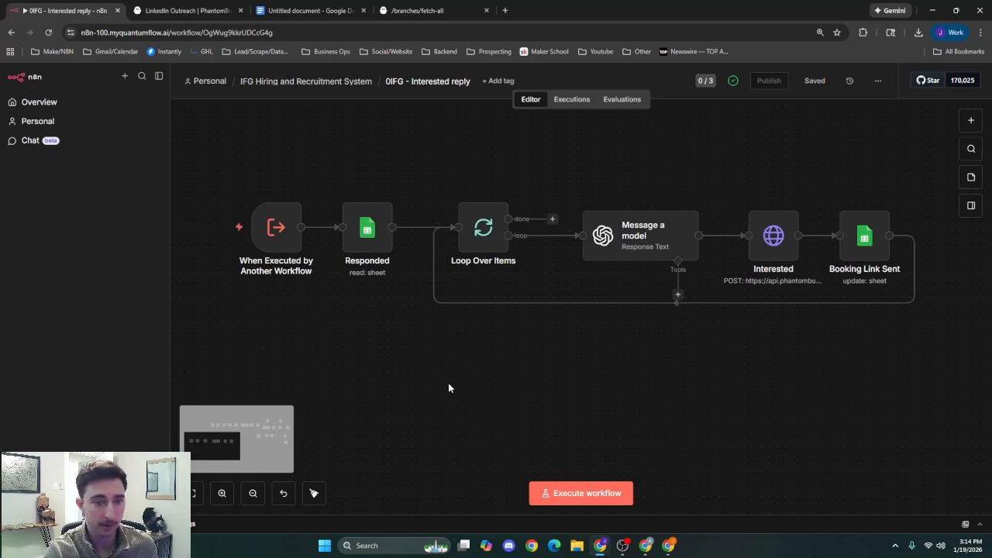
Review the Responded node's Intent filter for "interested" on the In_Campaign sheet, and return to the canvas.
mouse_move(286, 239)
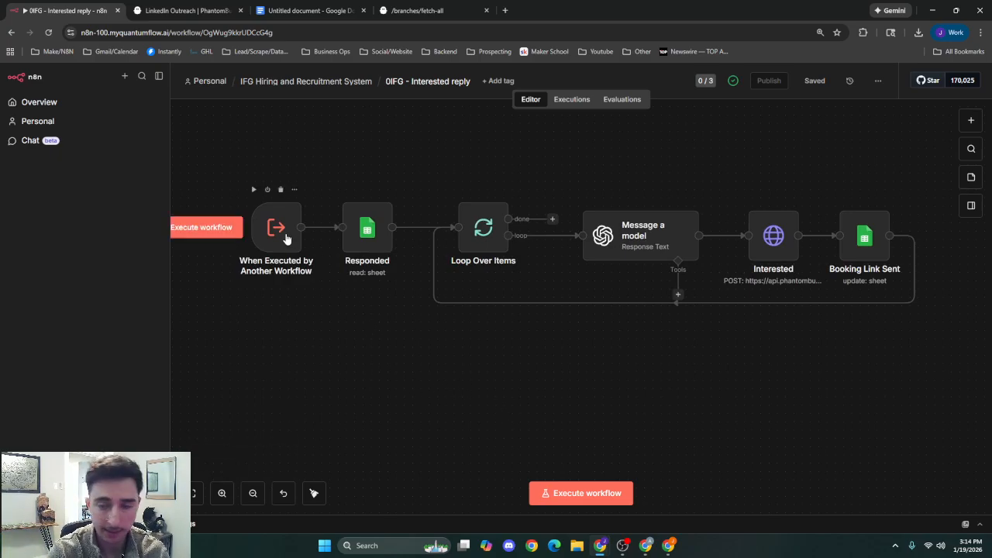
double_click(362, 237)
scroll(435, 361, down, 1)
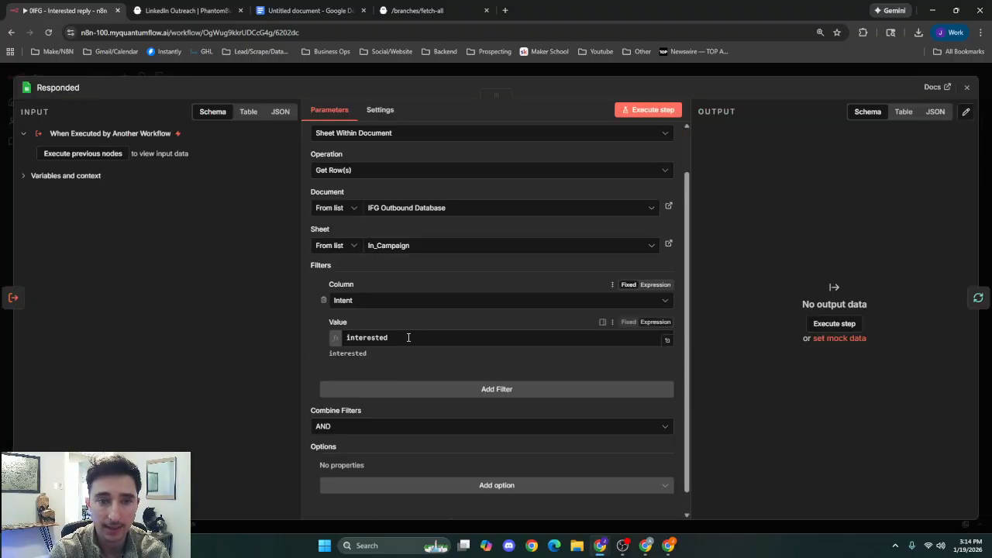
click(571, 71)
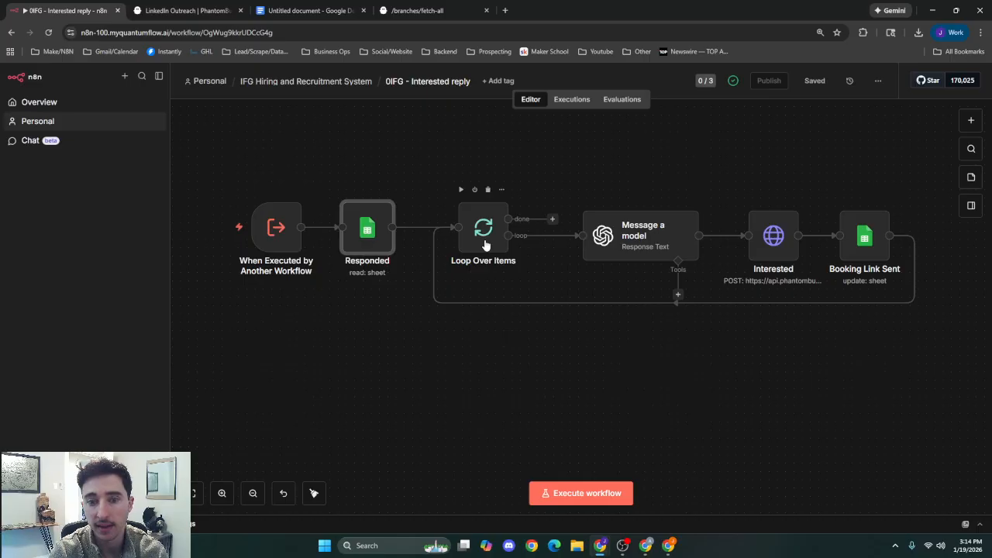
Examine the Message a model node's system prompt, task prompt and the user prompt passing First_reply and first_name.
double_click(647, 238)
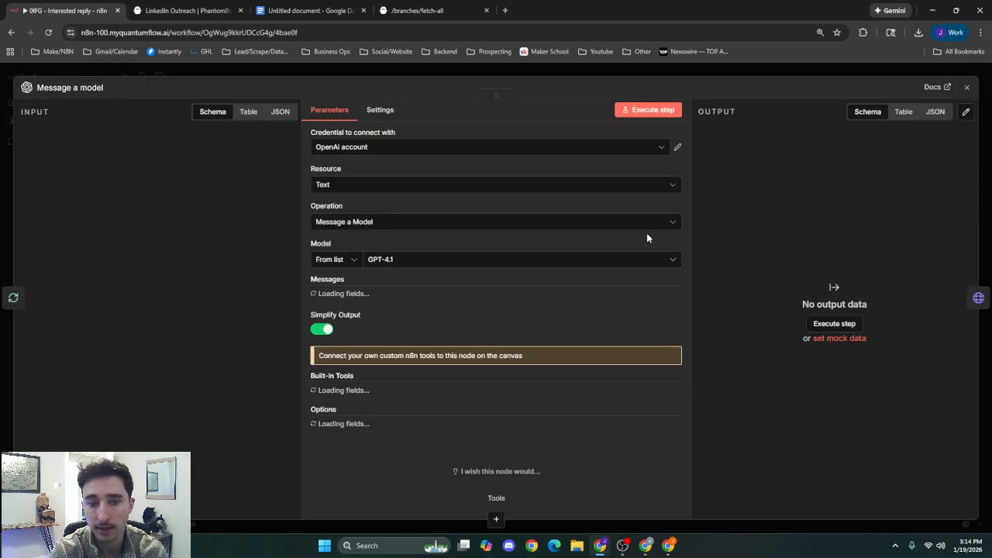
scroll(518, 326, down, 5)
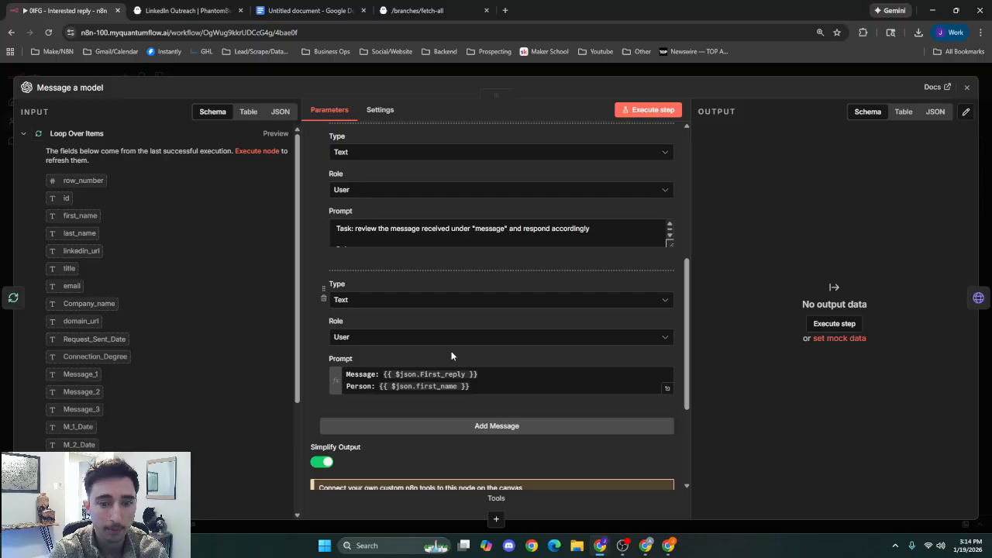
scroll(452, 356, down, 1)
click(484, 324)
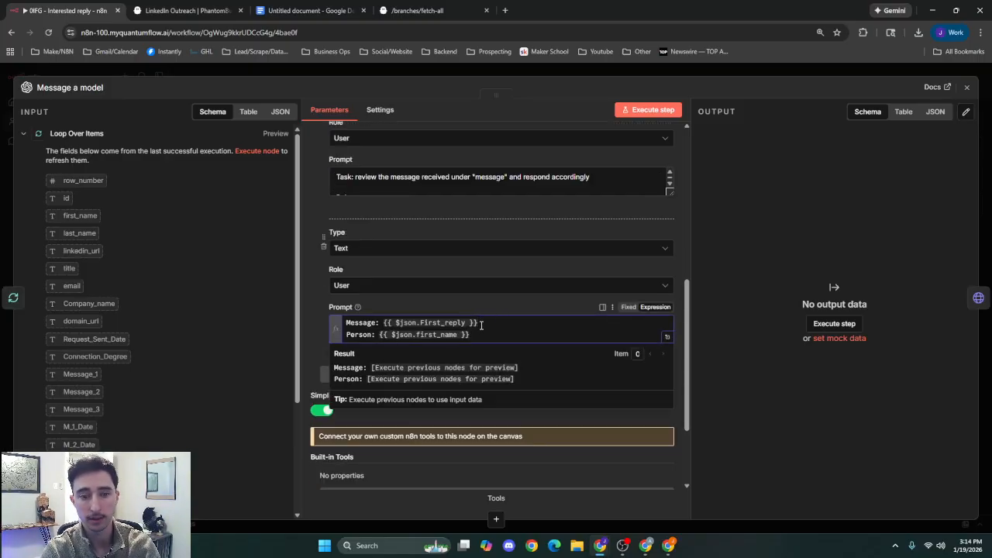
click(482, 334)
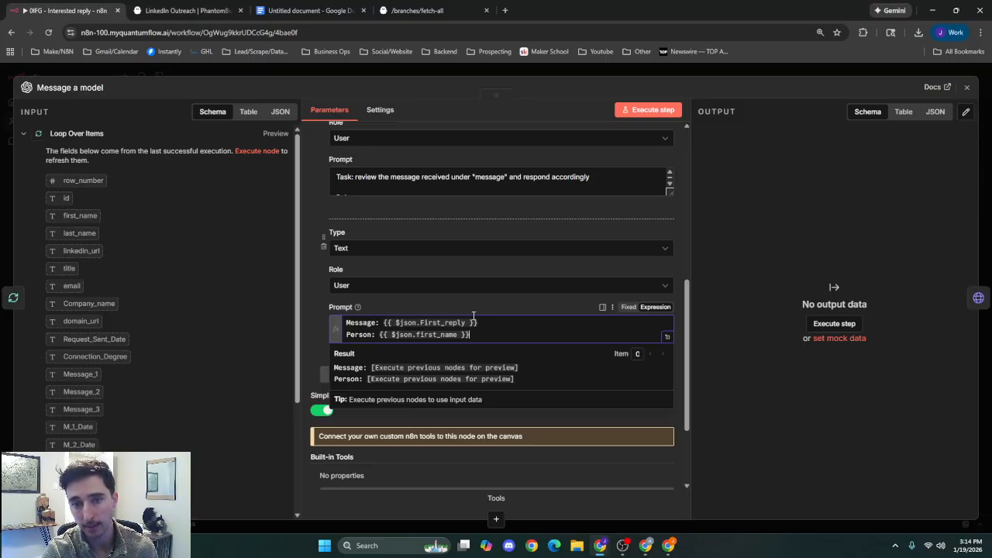
scroll(469, 349, up, 5)
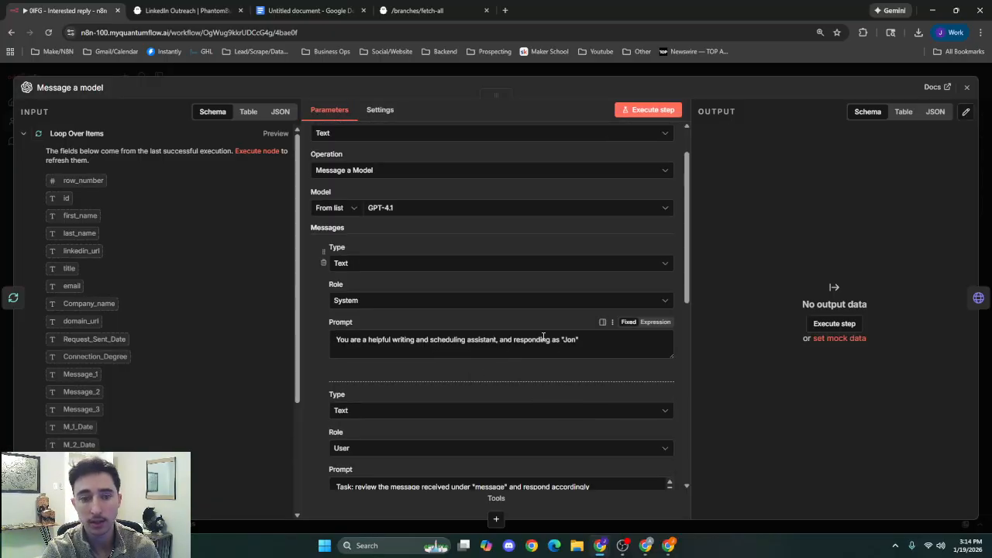
scroll(551, 341, down, 1)
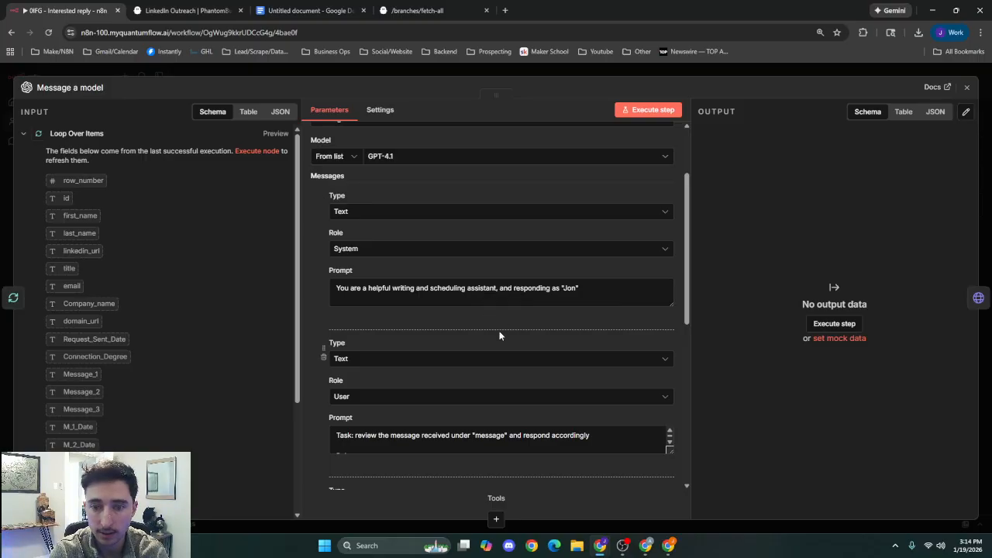
scroll(499, 336, down, 2)
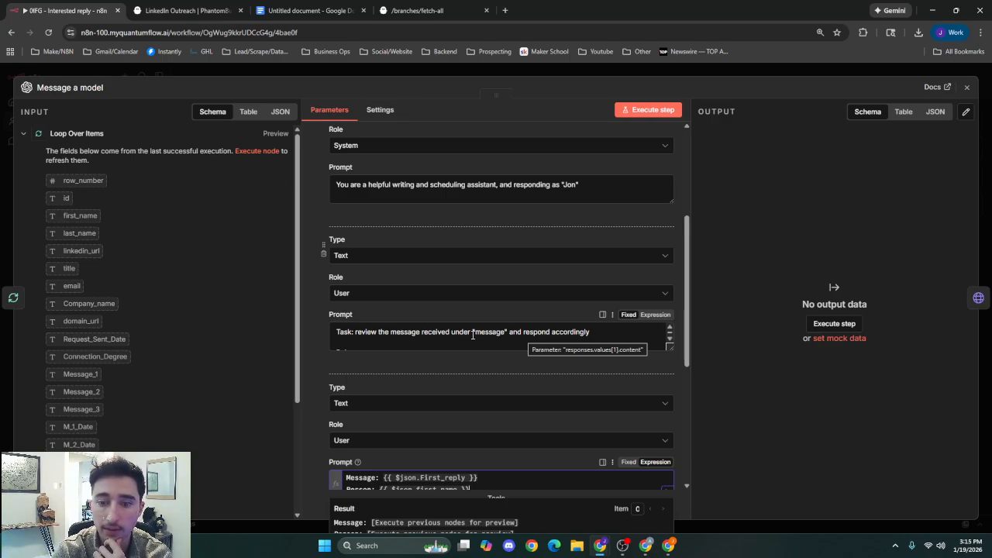
scroll(475, 337, down, 2)
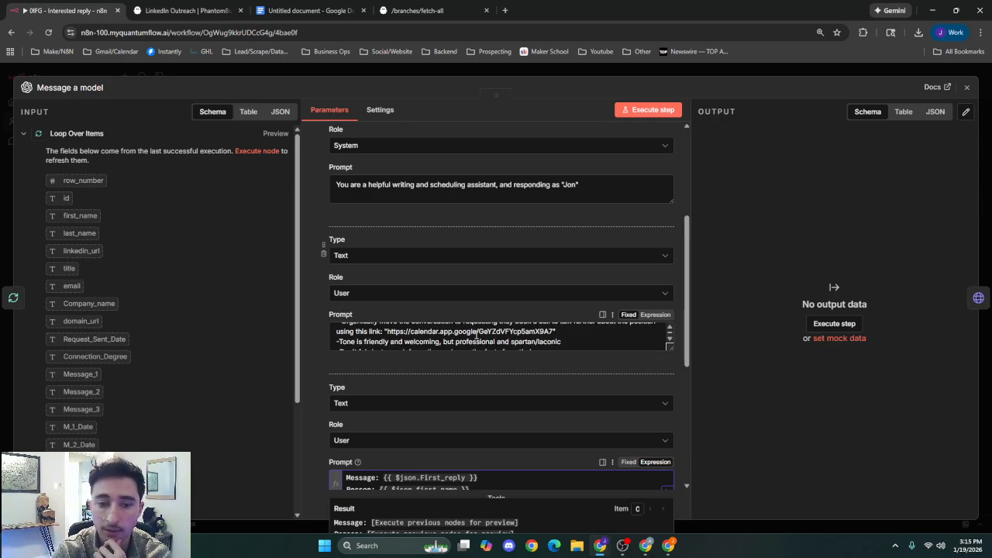
Switch the Message a model node's task prompt to Expression, read through its rules, and return to the canvas.
click(655, 315)
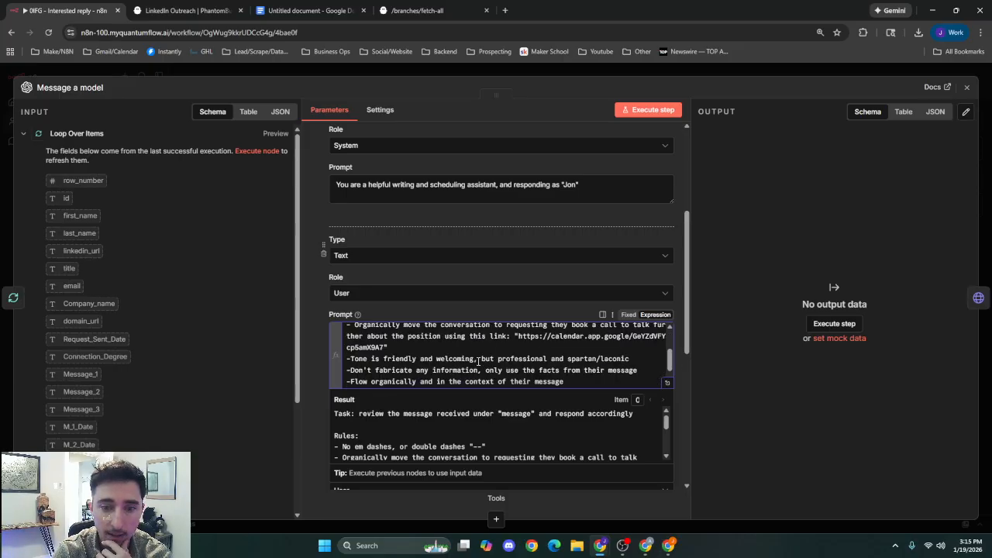
scroll(478, 362, down, 1)
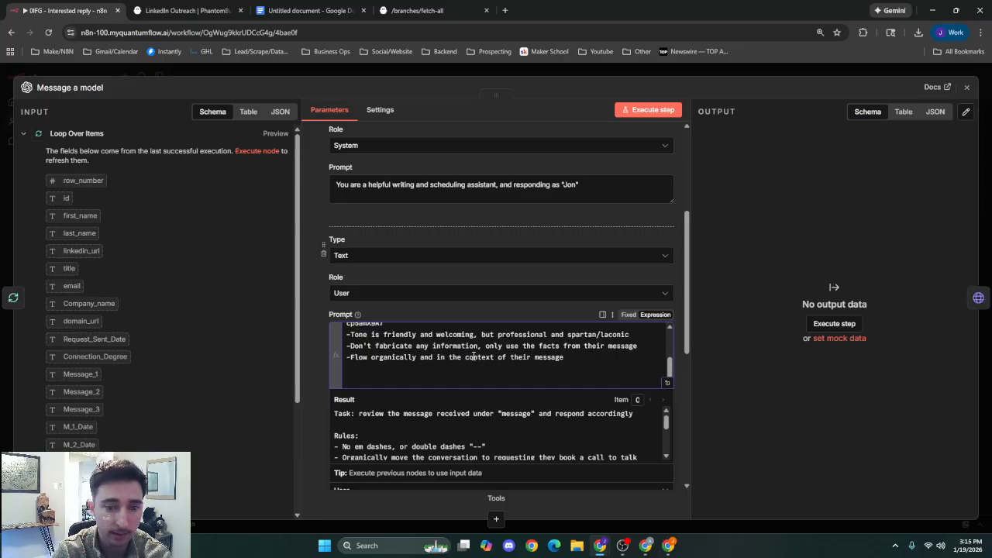
scroll(500, 363, up, 2)
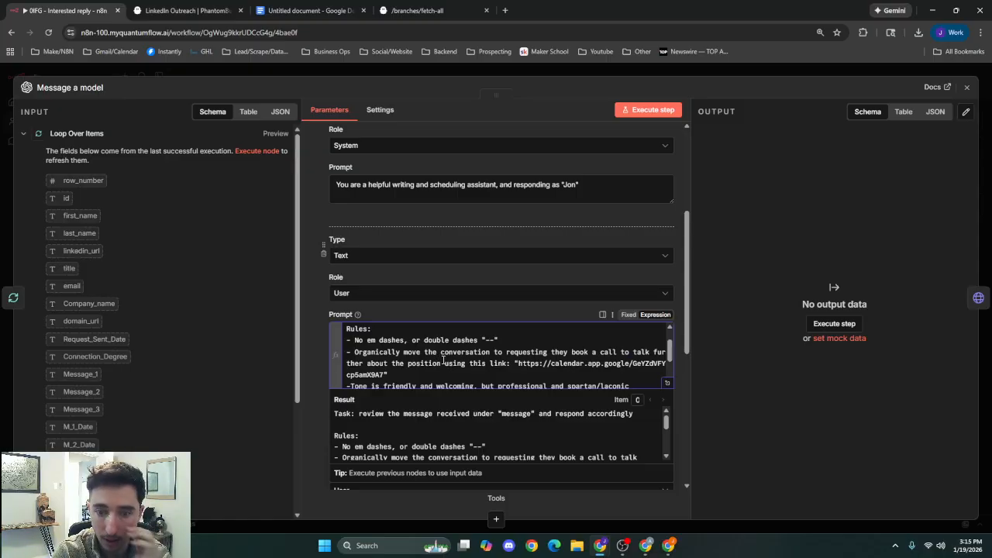
scroll(471, 361, down, 2)
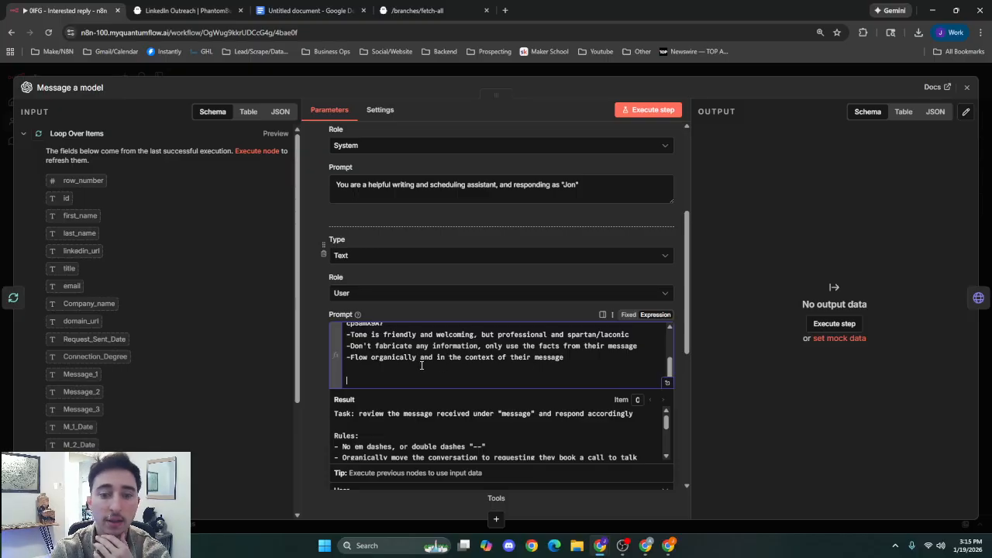
click(465, 311)
scroll(318, 386, down, 3)
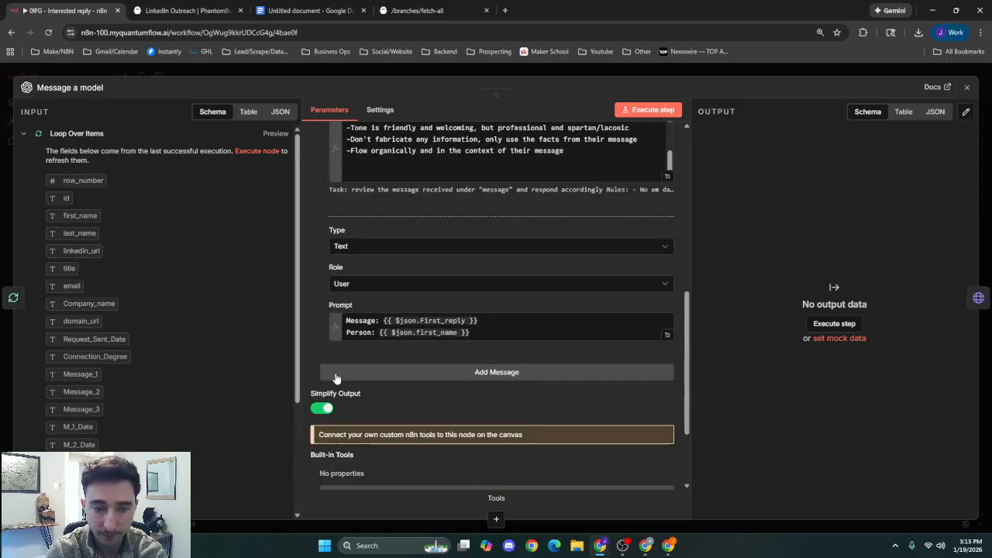
click(700, 72)
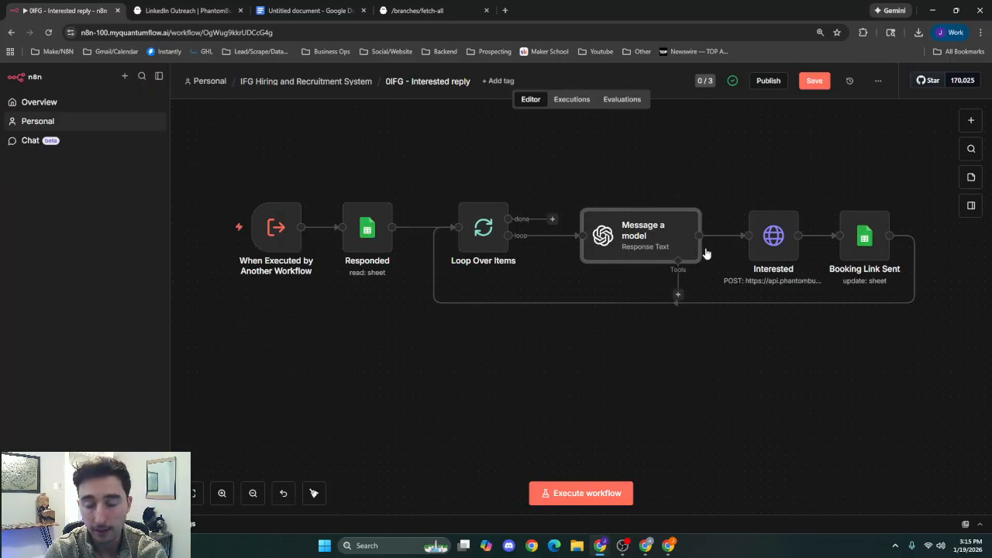
Review the Interested node's POST request to the PhantomBuster agents/launch URL, including its header parameters and JSON body.
click(769, 243)
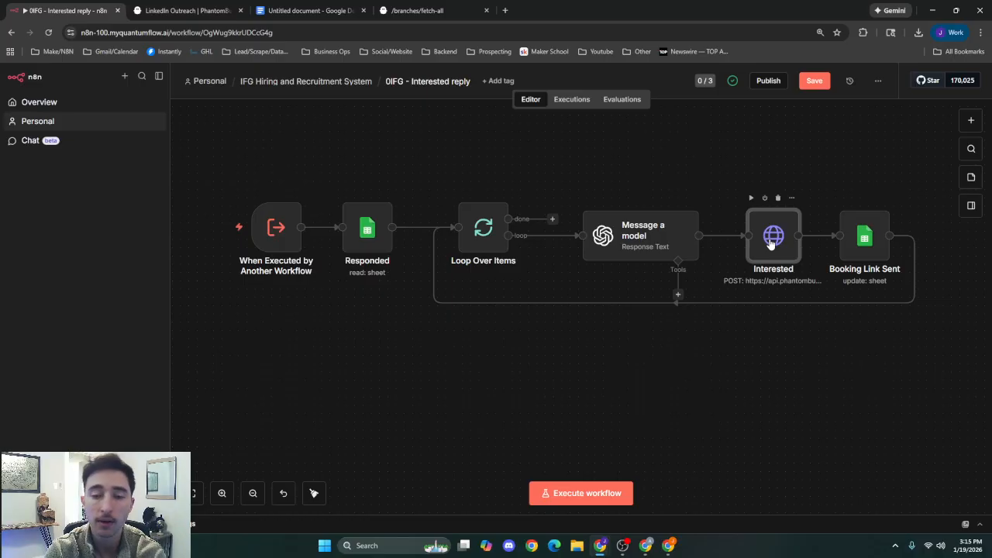
double_click(769, 243)
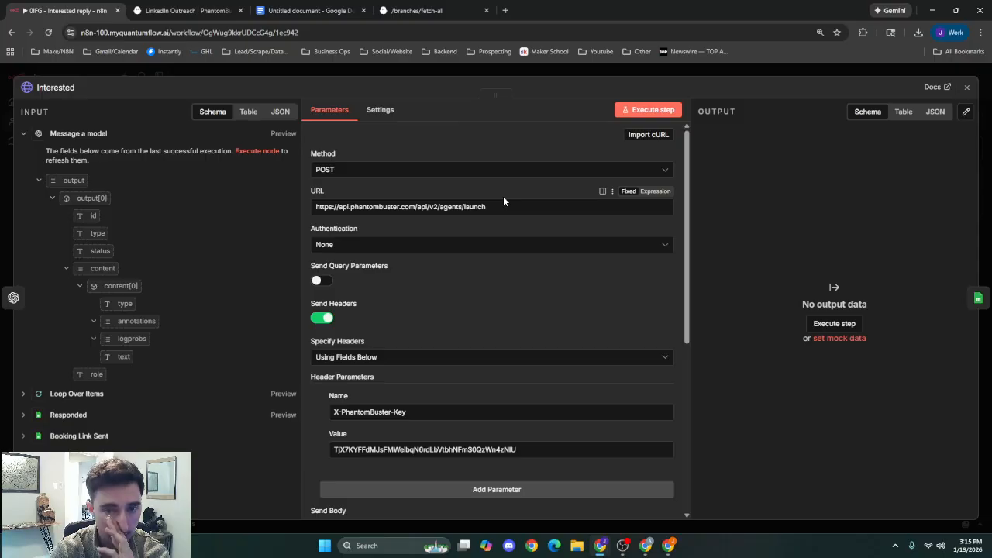
click(435, 168)
click(450, 147)
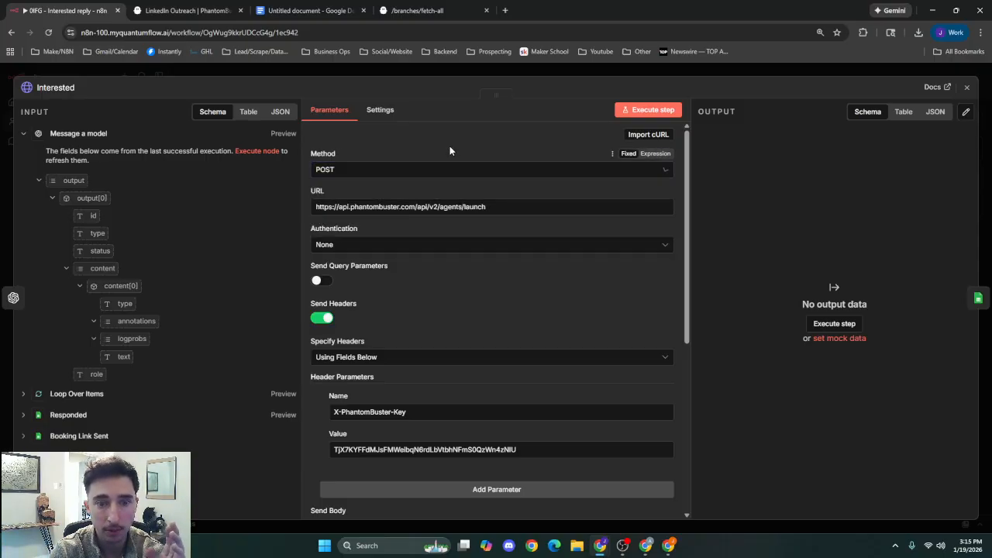
click(501, 207)
scroll(496, 189, down, 2)
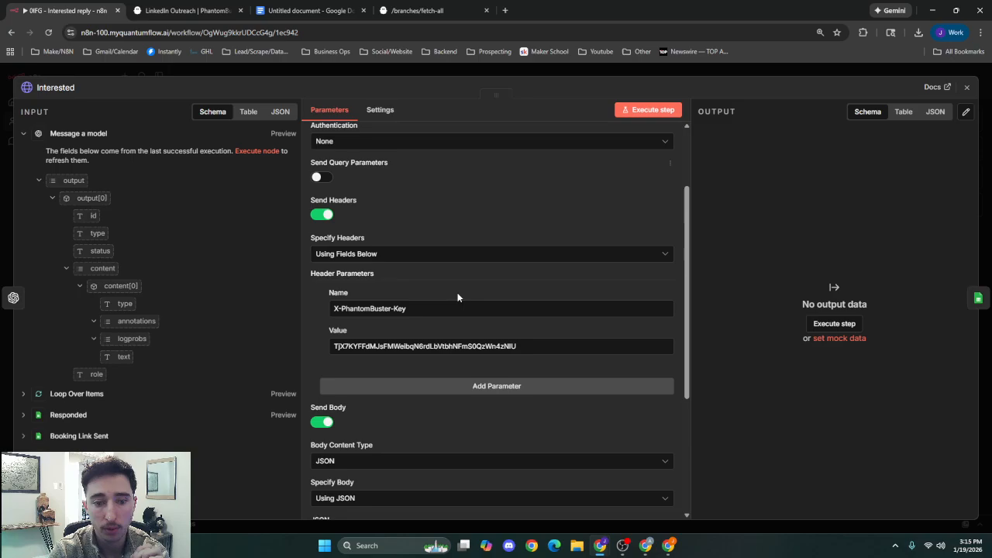
scroll(401, 243, down, 2)
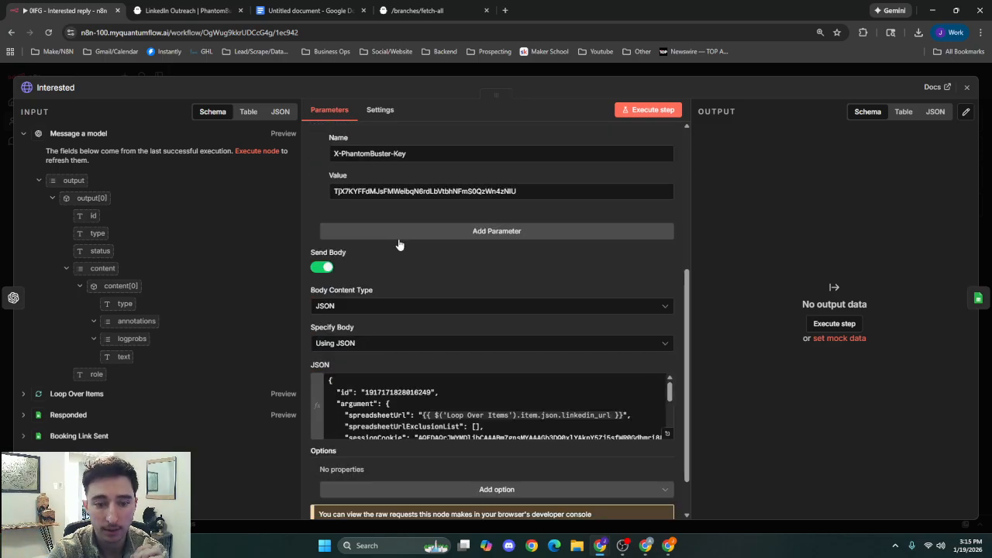
scroll(423, 350, down, 5)
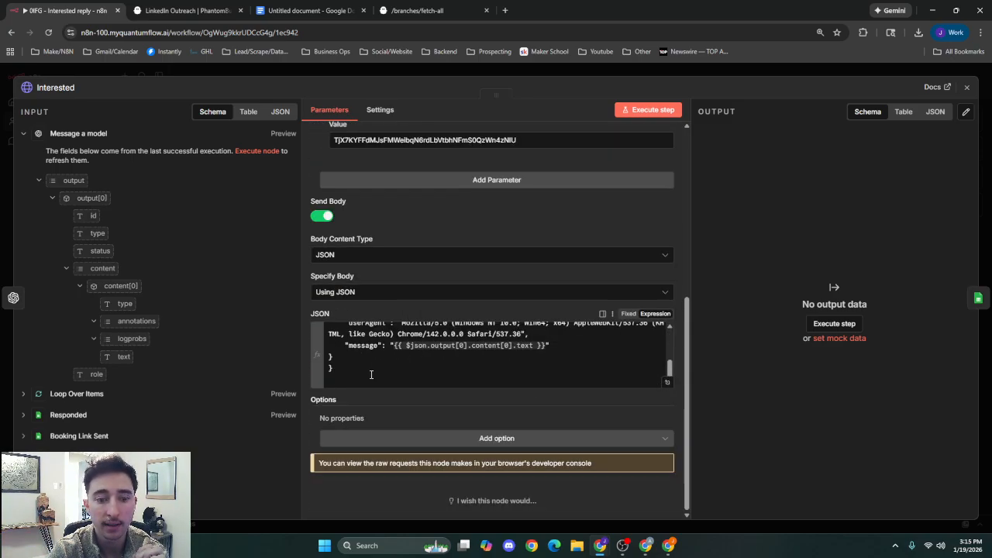
Copy the Interested node's full JSON body, including its session cookie, into the untitled Google Docs document below the existing JSON.
drag(371, 375, 300, 247)
key(ctrl+c)
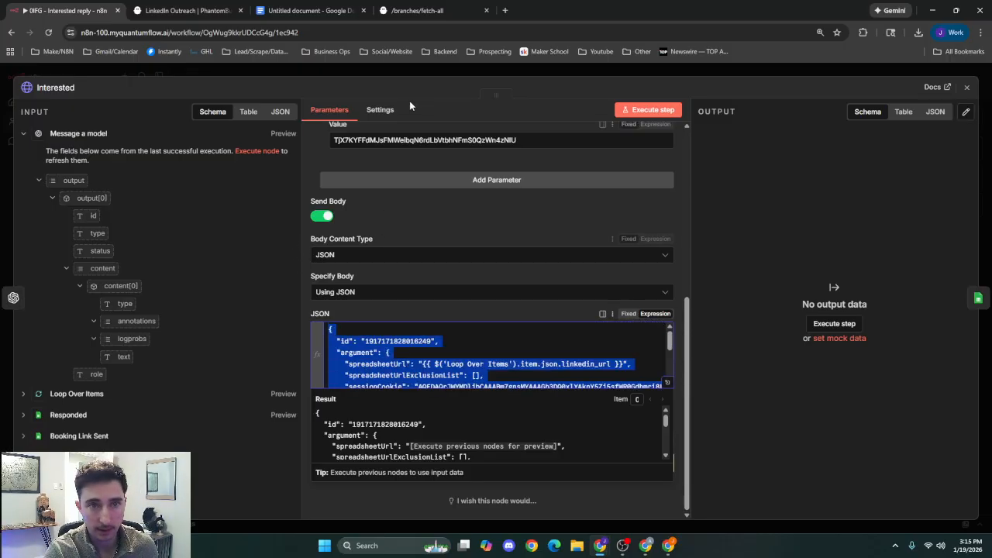
click(309, 11)
click(402, 283)
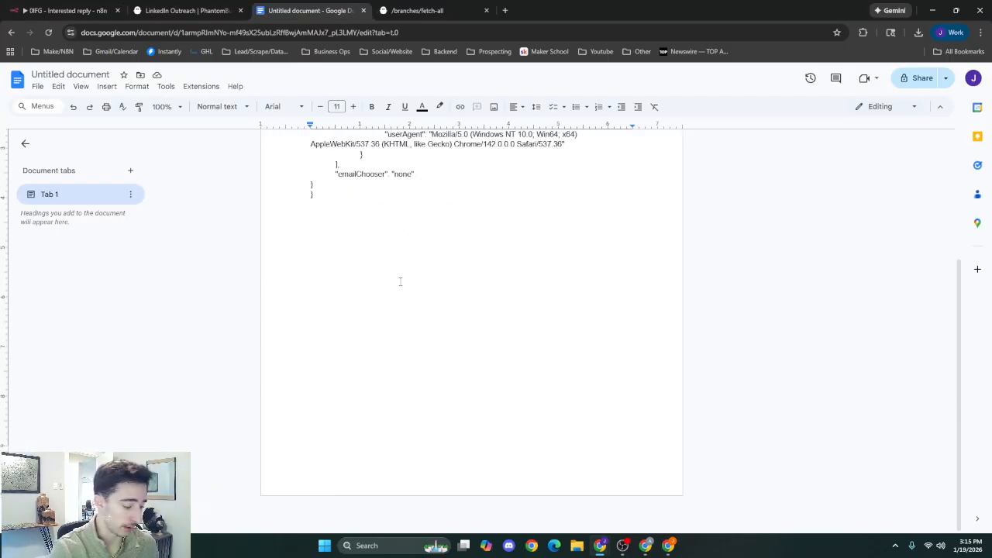
key(Return)
key(Return)
key(ctrl+v)
scroll(400, 281, up, 4)
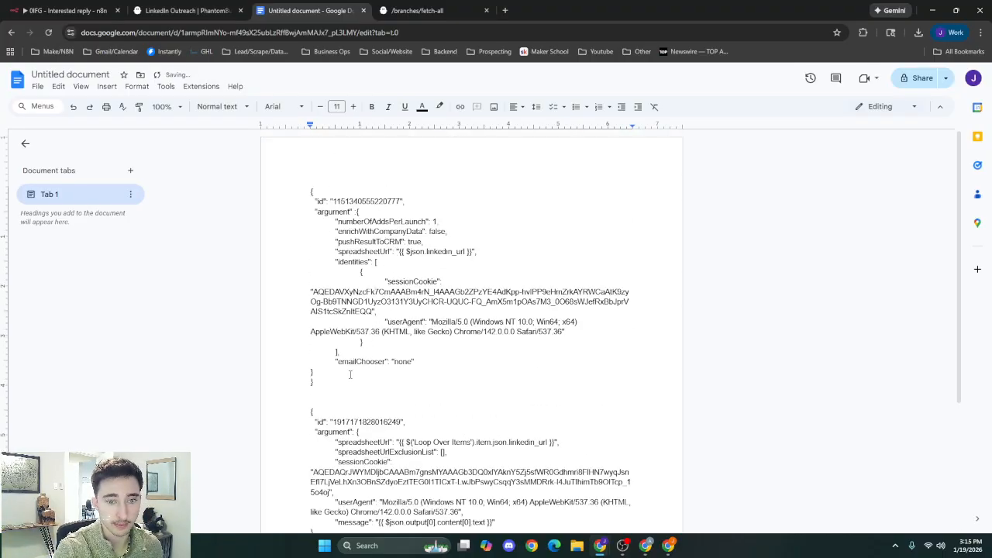
Delete the first JSON block with the numberOfAddsPerLaunch argument from the document, above the newly pasted one.
drag(314, 382, 263, 173)
key(BackSpace)
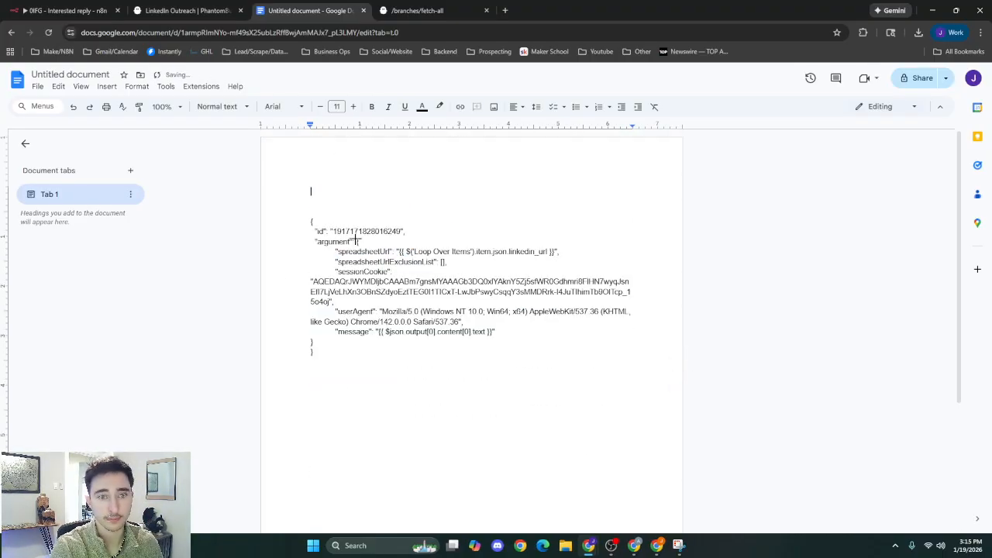
key(super+shift+s)
key(Escape)
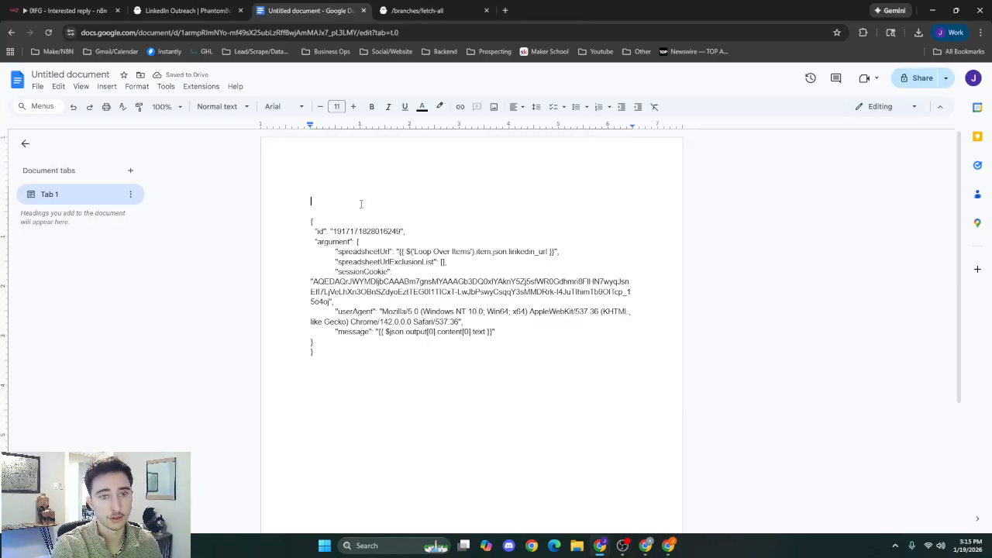
Remove the extra blank line above the remaining JSON block and review its id and argument fields.
key(Delete)
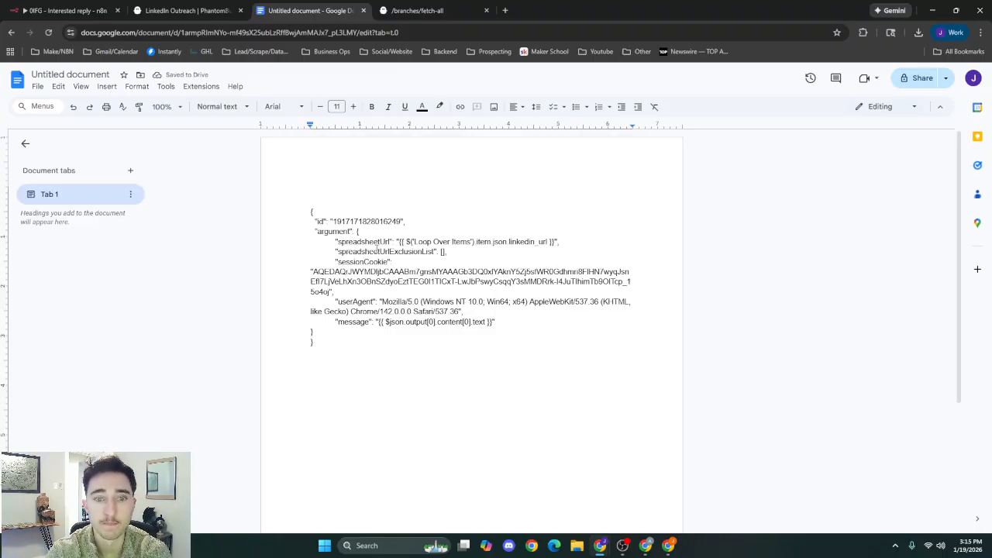
click(332, 222)
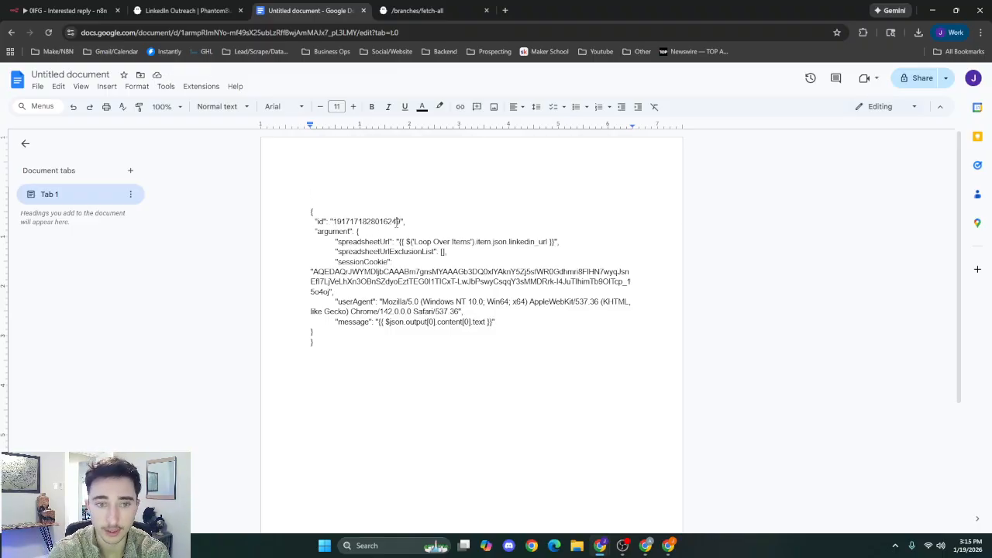
click(397, 231)
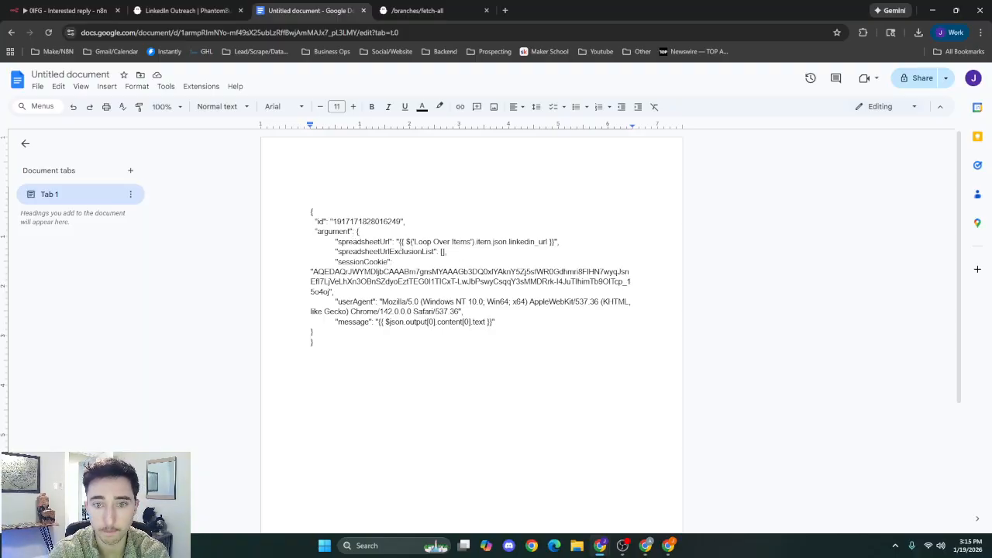
click(400, 242)
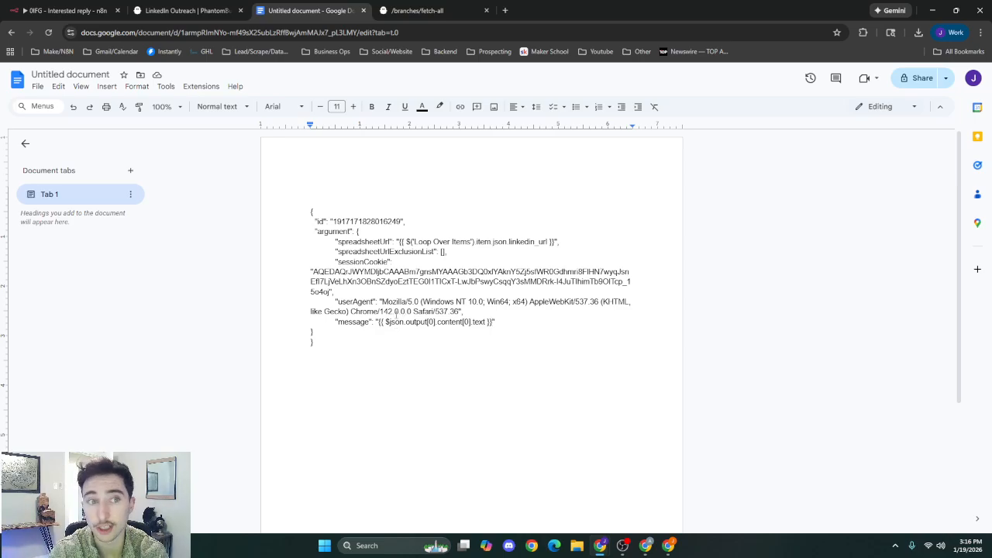
Switch to PhantomBuster and open the dashboard that lists the phantoms.
click(189, 10)
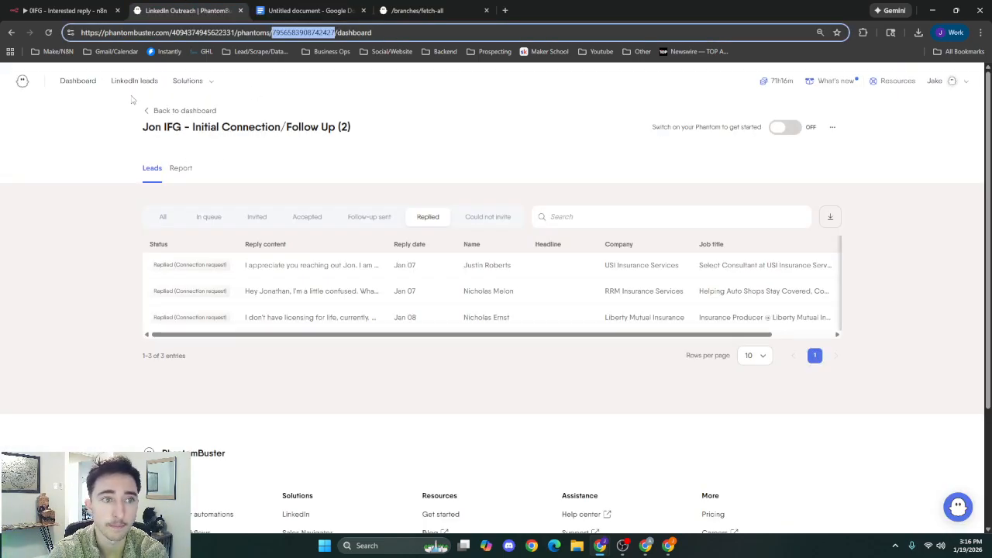
click(80, 82)
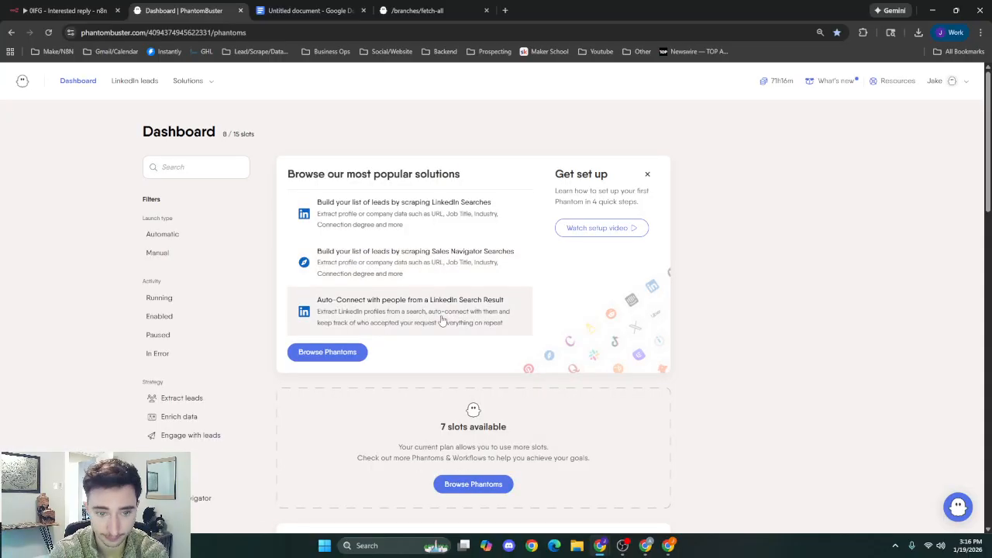
scroll(465, 217, down, 5)
scroll(466, 232, up, 2)
click(478, 278)
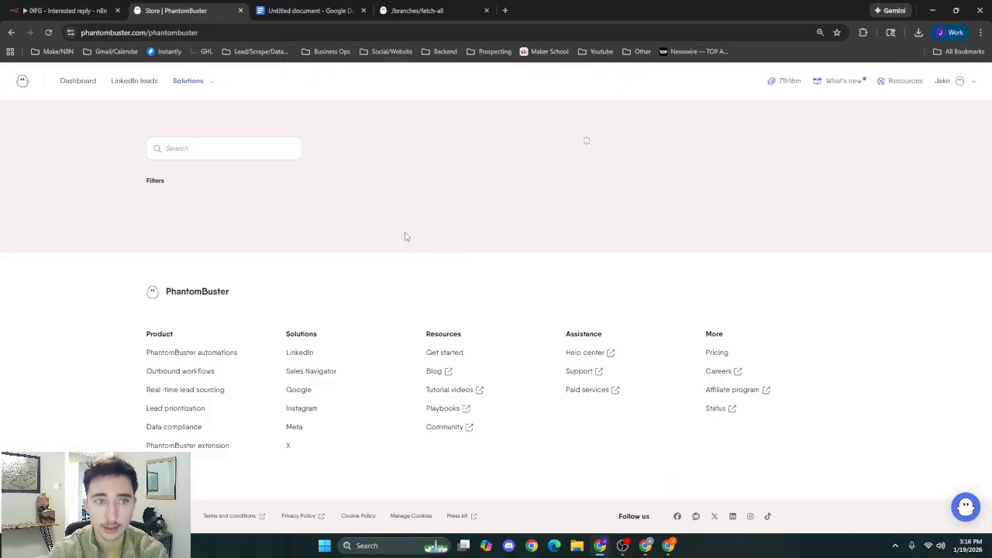
click(275, 155)
text(sem)
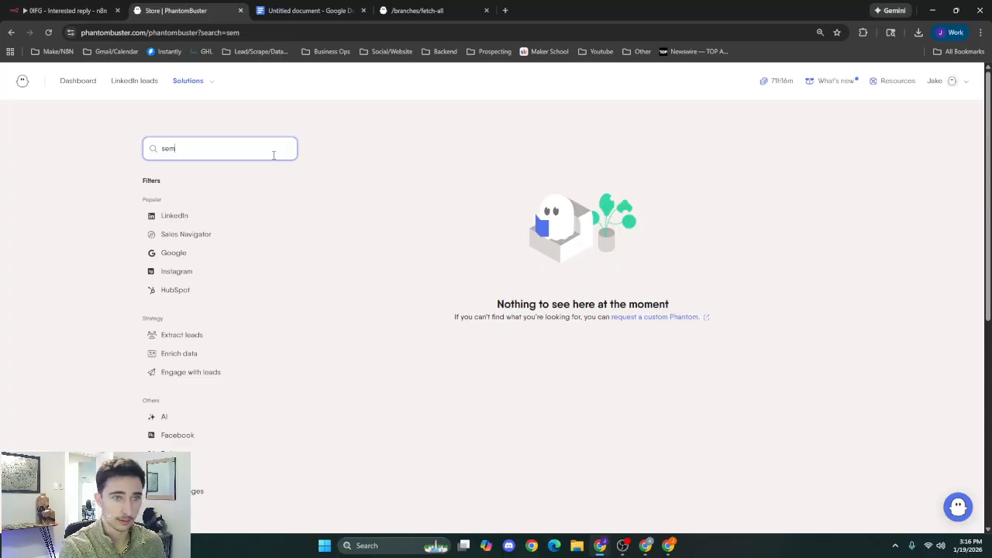
key(BackSpace)
Find the !IFG Message Responder (Operational) phantom on the dashboard and open its JSON input setup.
click(74, 81)
scroll(403, 235, down, 10)
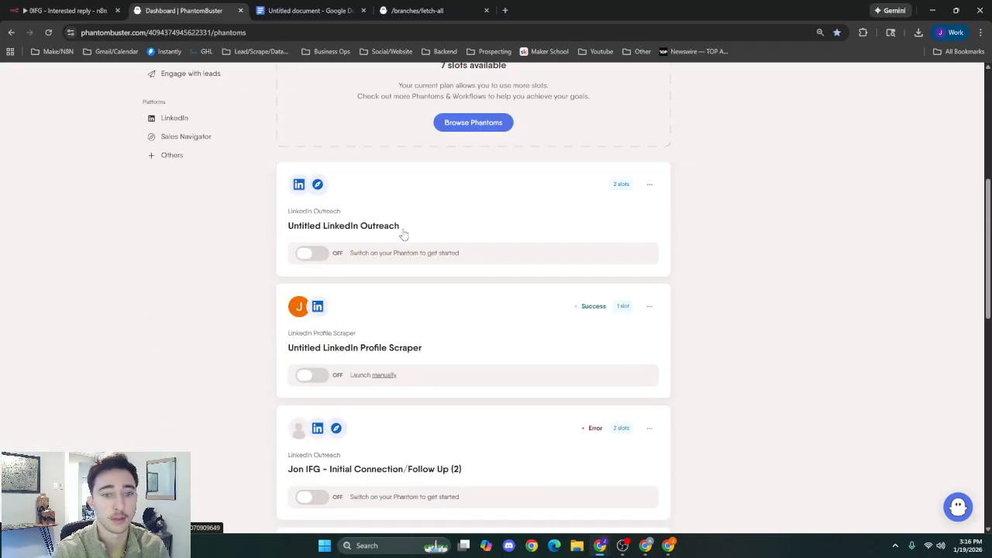
scroll(406, 287, down, 1)
scroll(407, 290, down, 2)
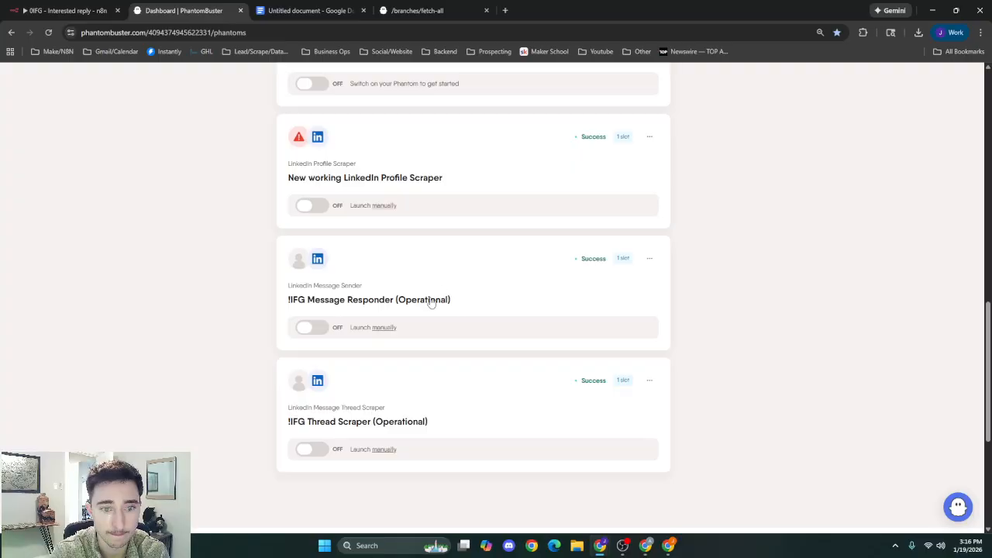
click(453, 308)
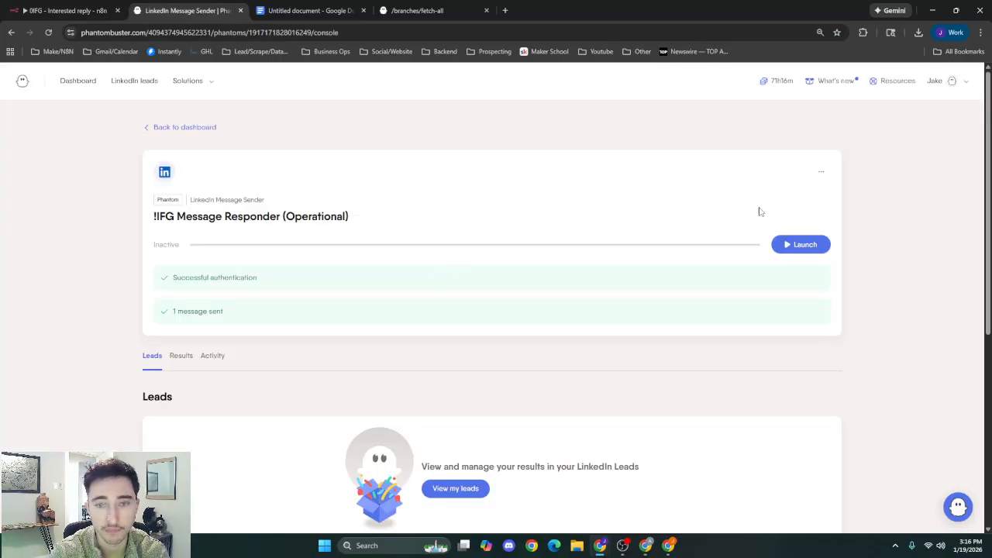
click(819, 174)
click(790, 196)
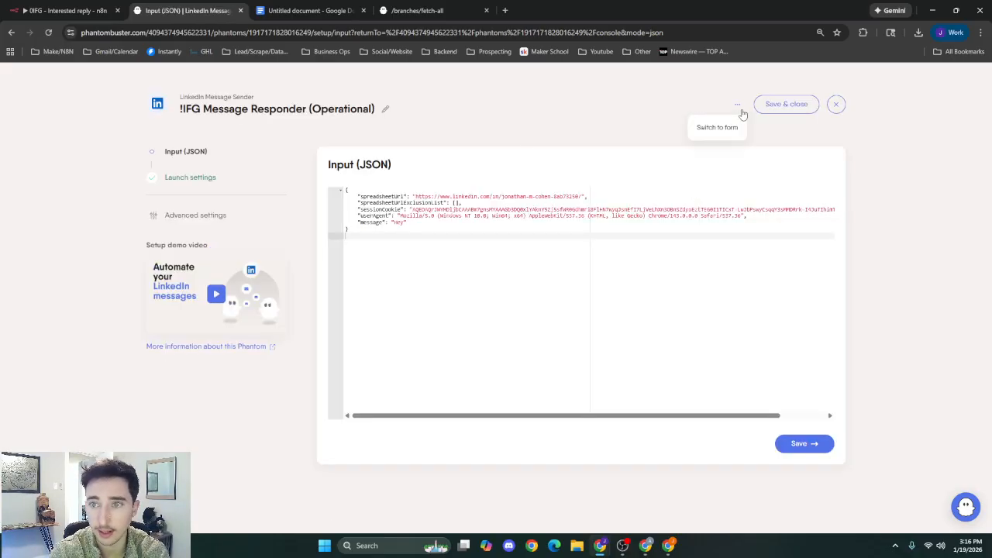
Switch the phantom's setup to form view and review its LinkedIn connection, message content, email discovery and behavior sections.
click(739, 107)
click(207, 181)
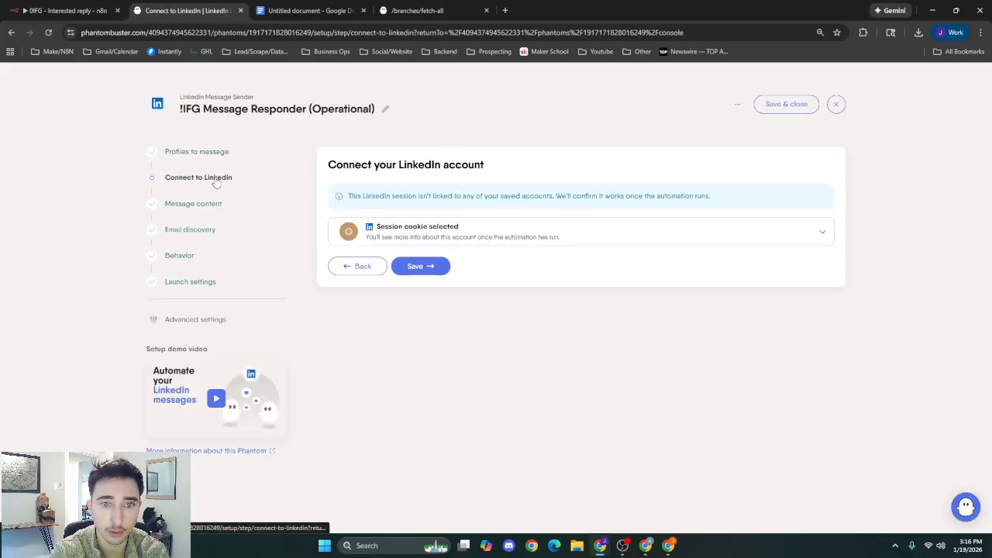
click(195, 206)
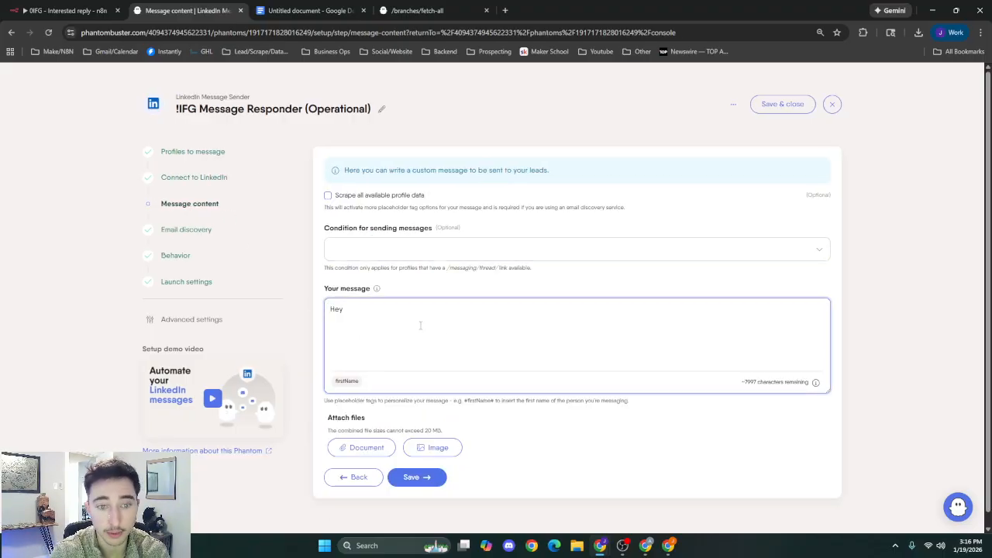
click(195, 230)
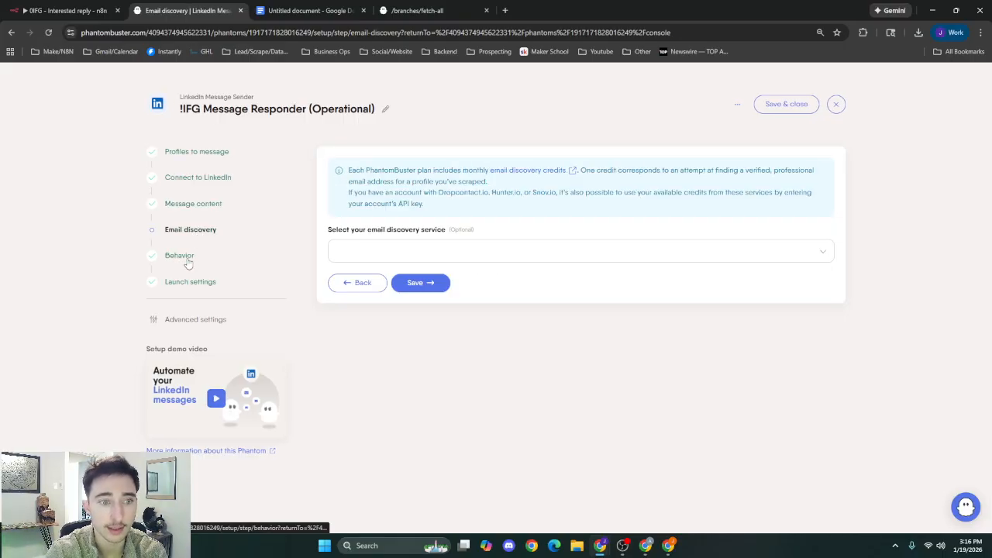
click(188, 264)
Review the phantom's launch settings and the file management options in its advanced settings.
click(194, 282)
click(194, 319)
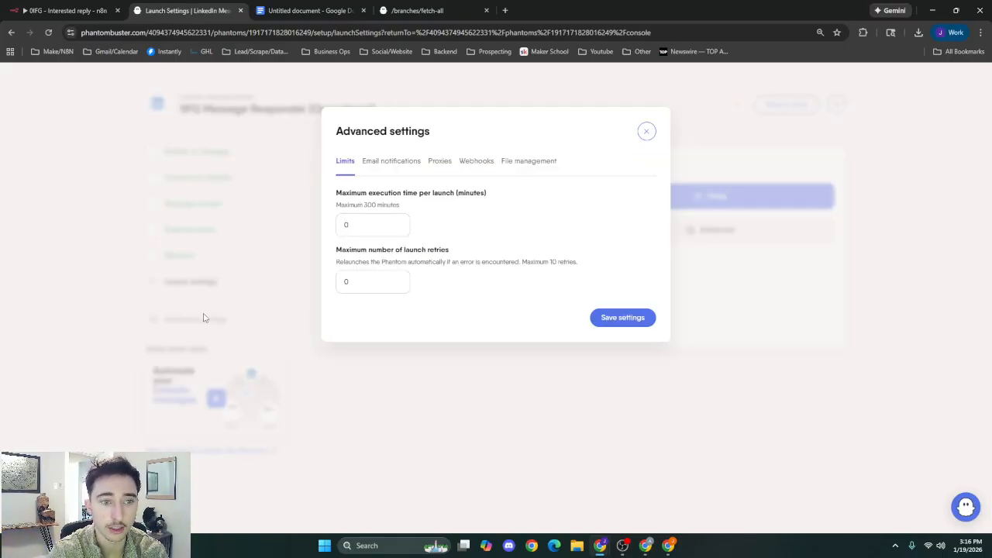
click(529, 161)
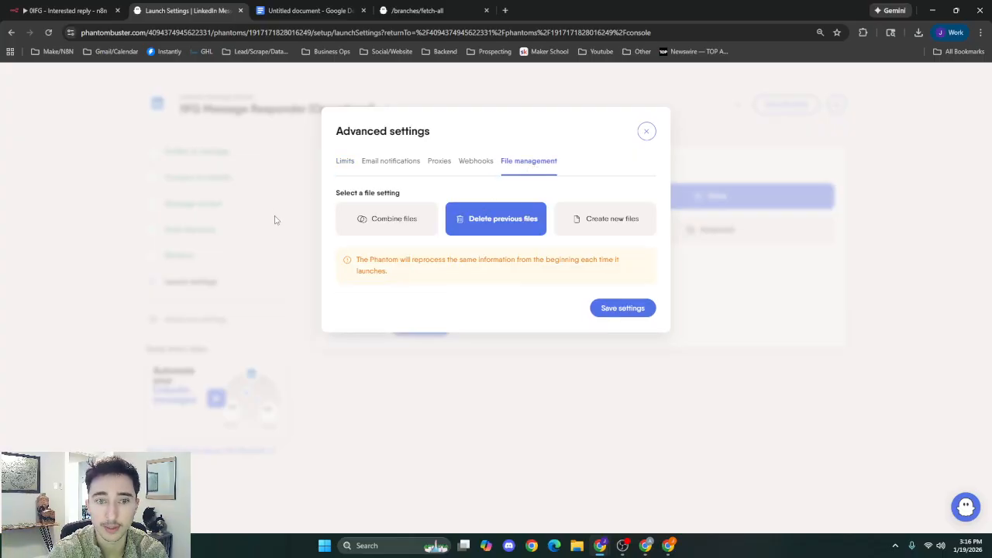
click(646, 131)
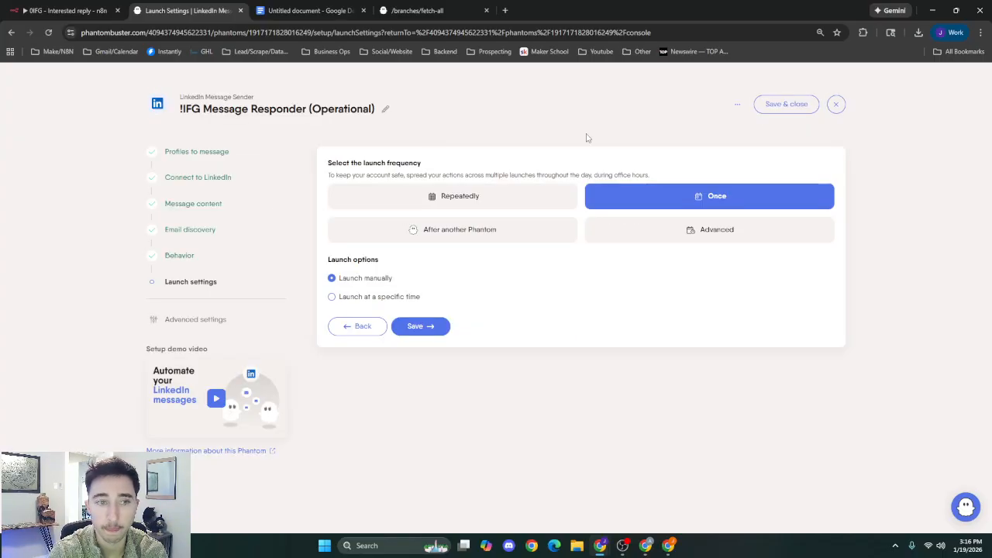
Check the phantom's profiles to message, then switch its setup back to JSON and examine the full input.
click(207, 152)
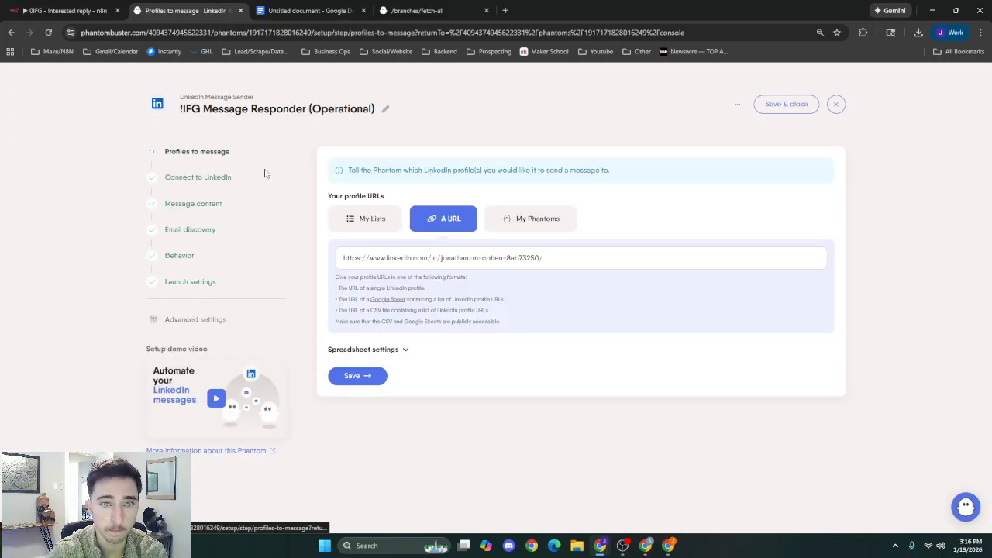
click(738, 105)
click(726, 129)
drag(422, 222, 345, 189)
click(417, 243)
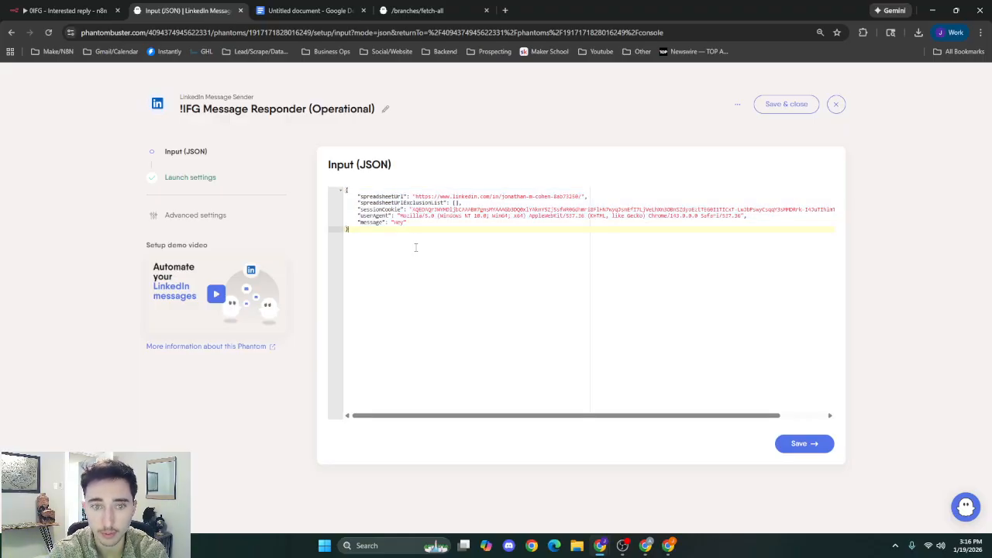
Return to the untitled Google Docs document and examine the argument fields from spreadsheetUrl through message.
click(426, 10)
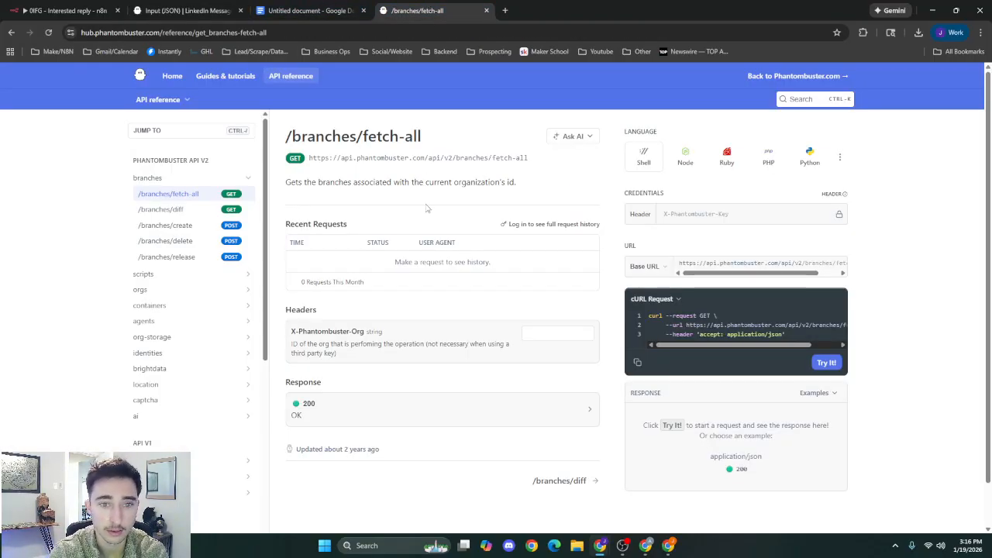
click(310, 11)
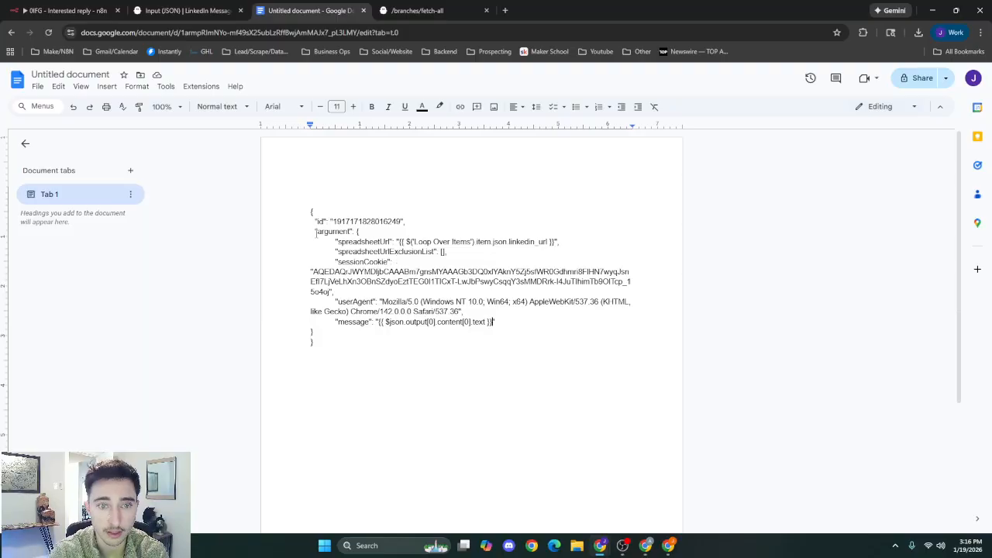
drag(334, 243, 522, 321)
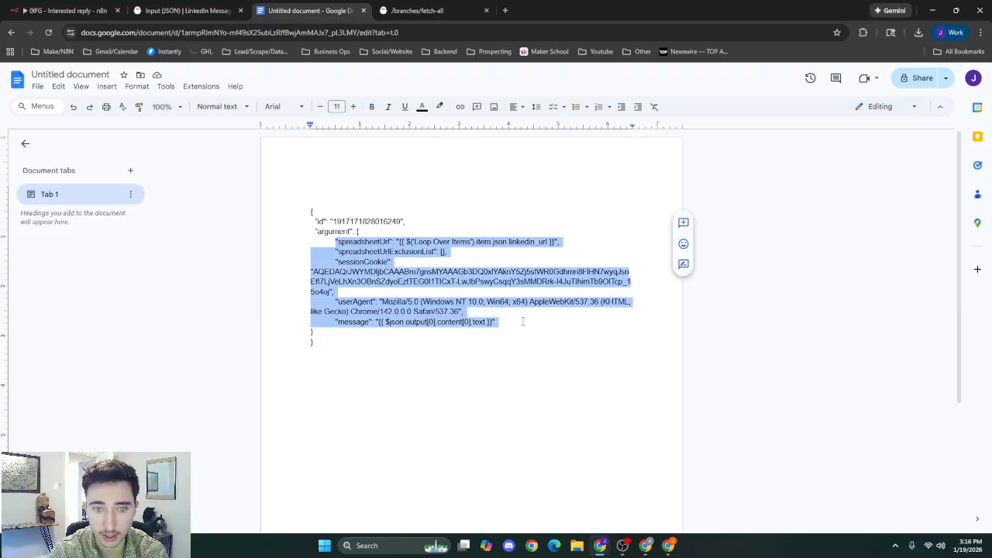
click(519, 341)
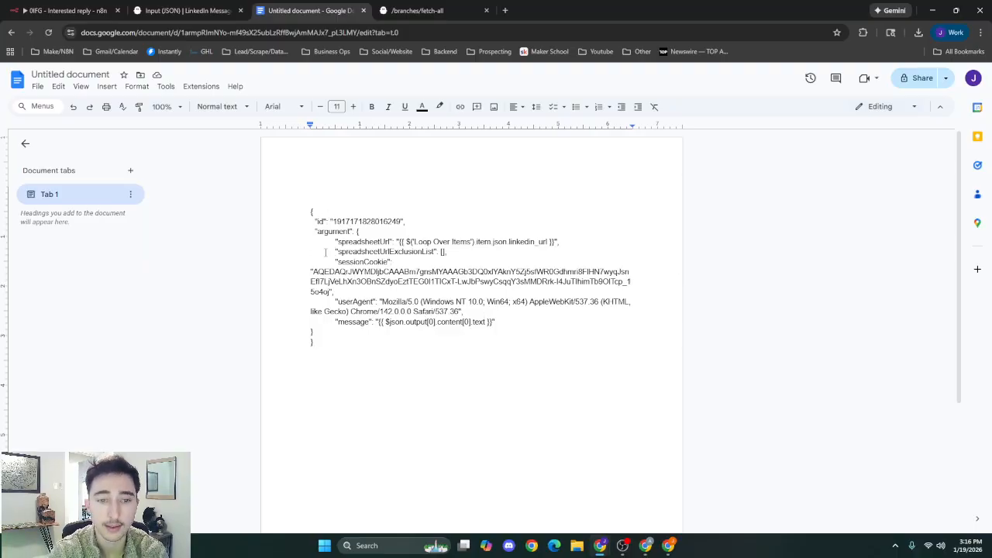
drag(341, 242, 527, 345)
click(521, 346)
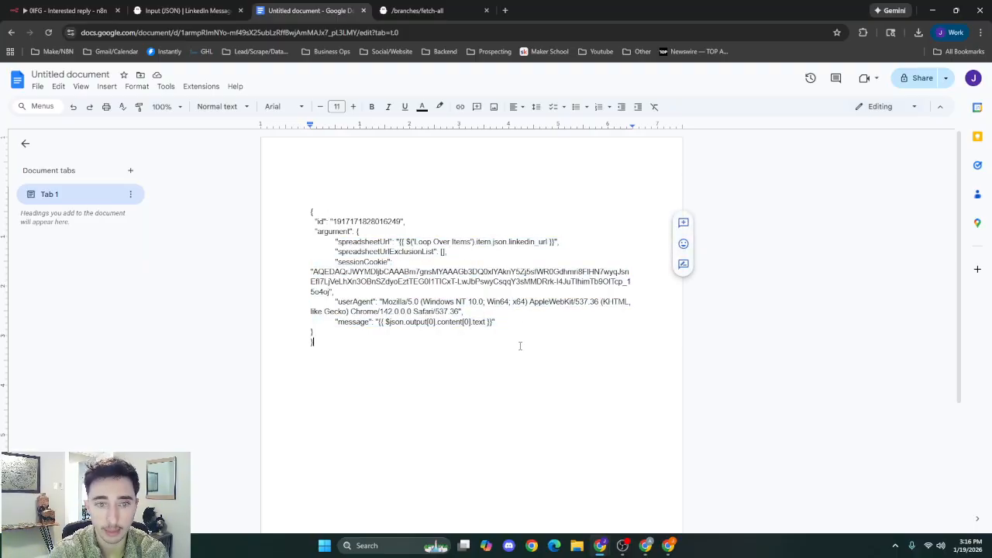
Switch back to n8n, close the Interested node and open the Booking Link Sent node's values to update.
click(66, 10)
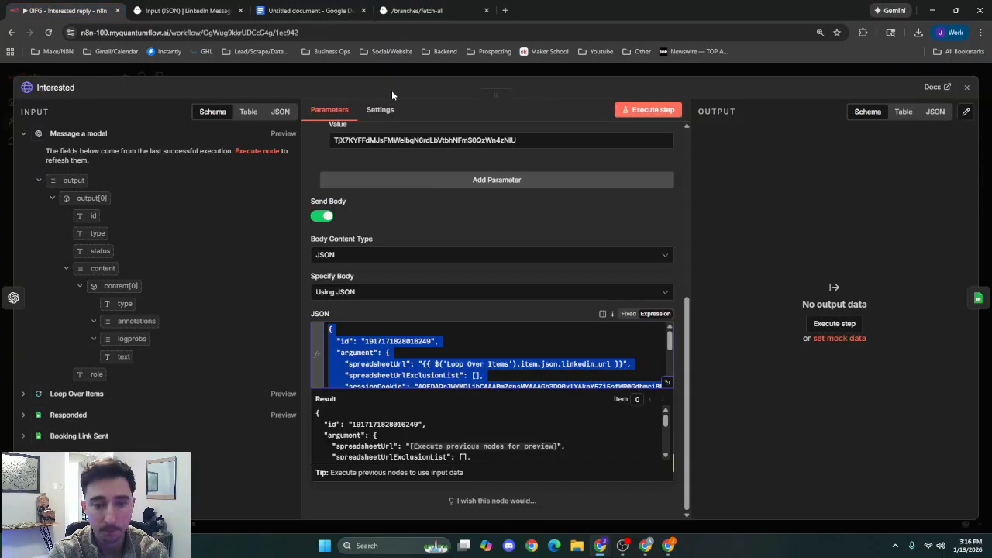
click(433, 68)
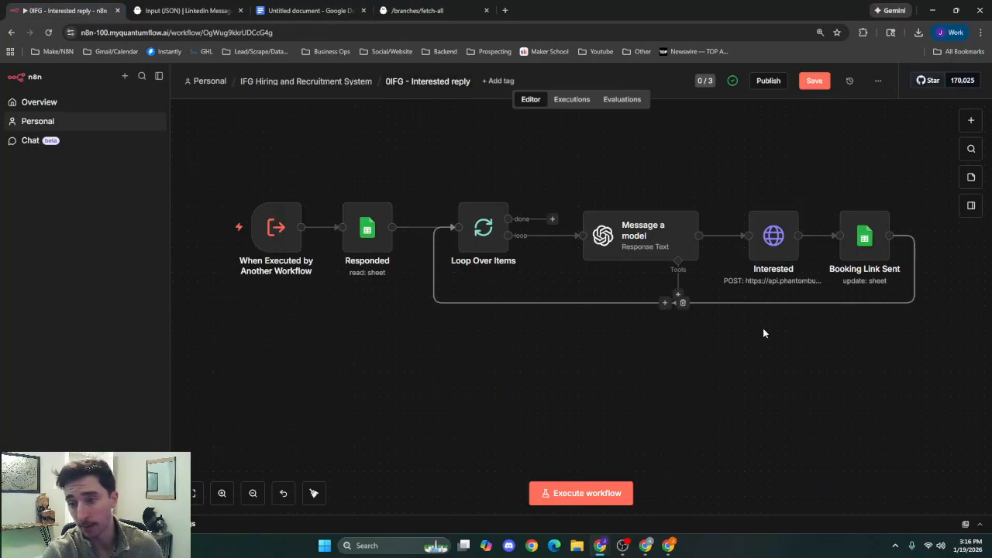
drag(761, 329, 495, 352)
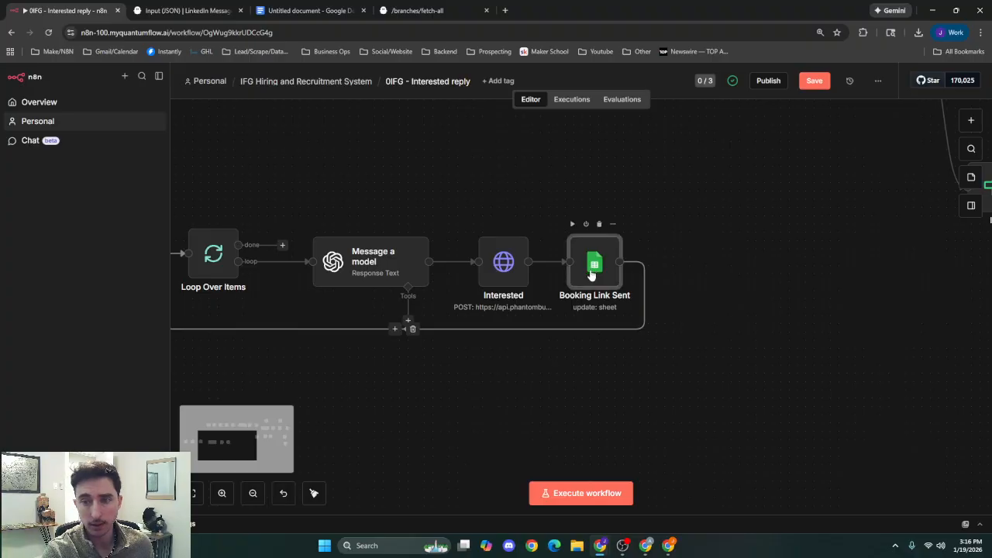
double_click(589, 277)
scroll(481, 344, down, 2)
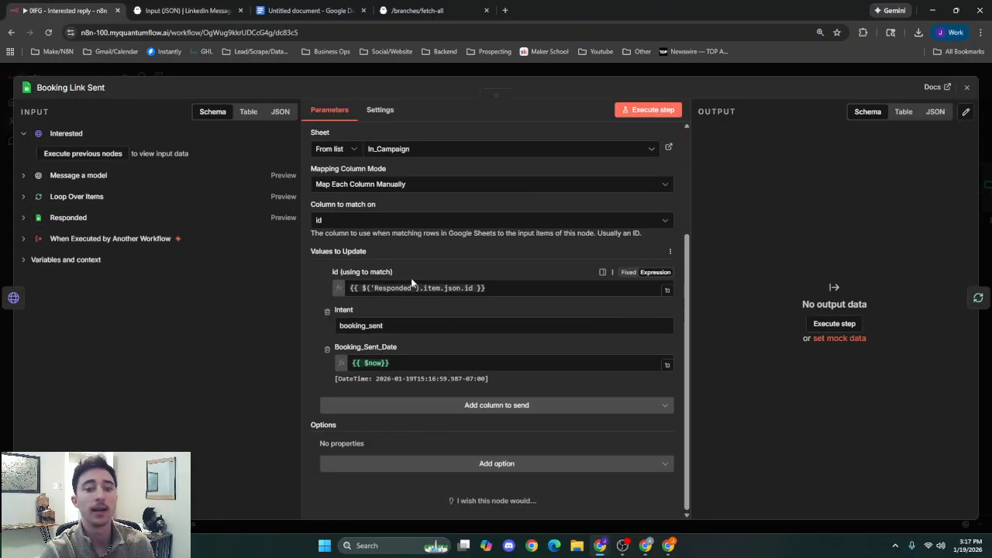
Review how the Booking Link Sent node matches rows by id and updates the Intent and Booking_Sent_Date columns.
click(509, 289)
click(503, 271)
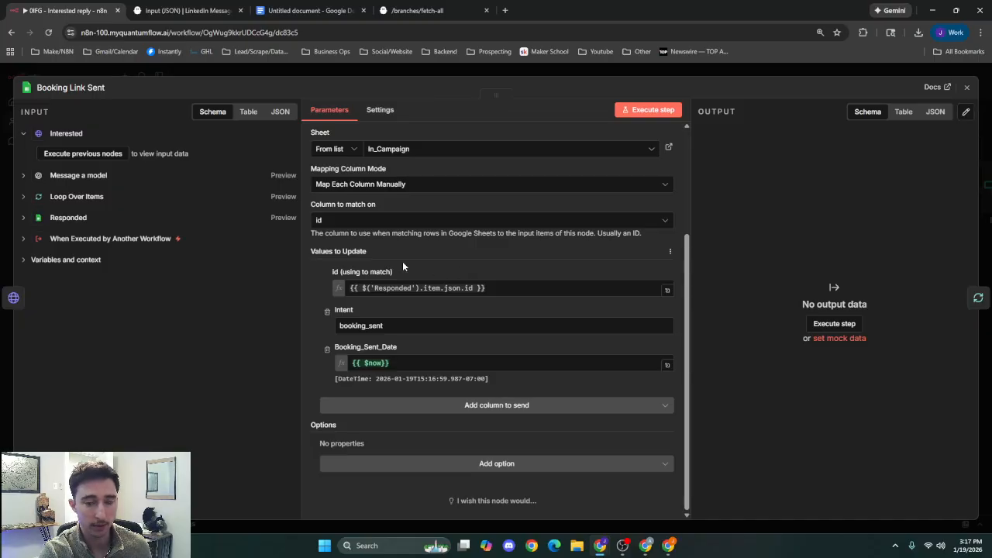
click(426, 324)
click(426, 309)
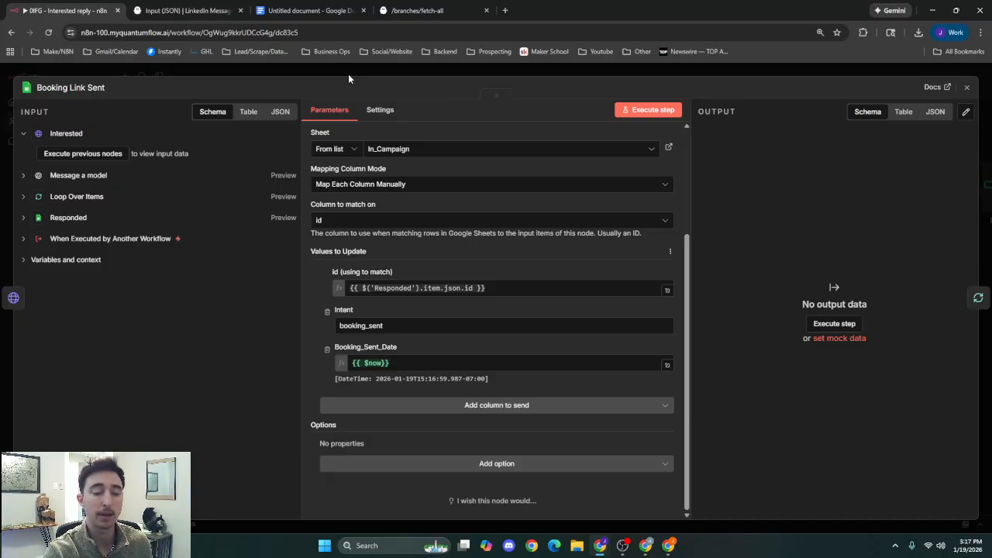
click(408, 362)
click(420, 341)
drag(420, 346, 312, 334)
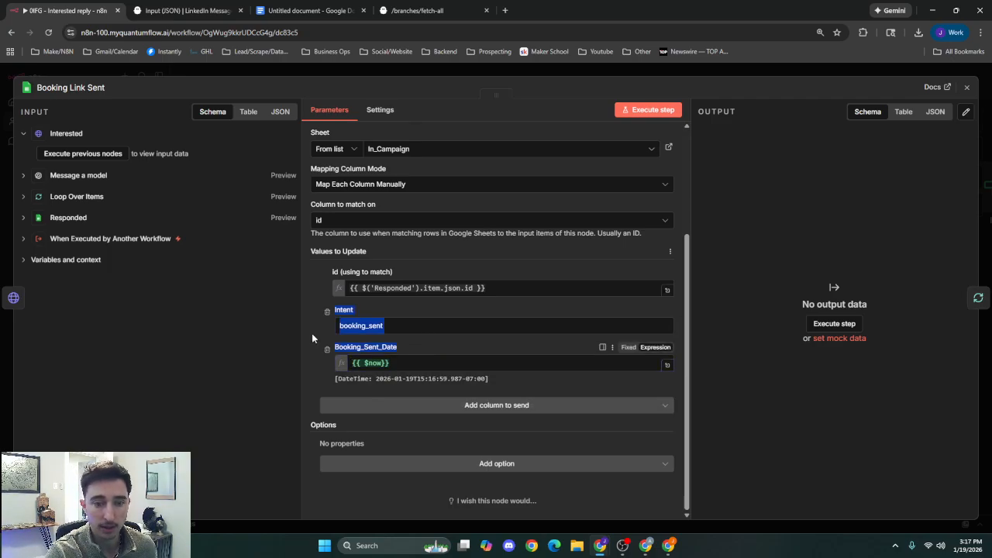
click(423, 347)
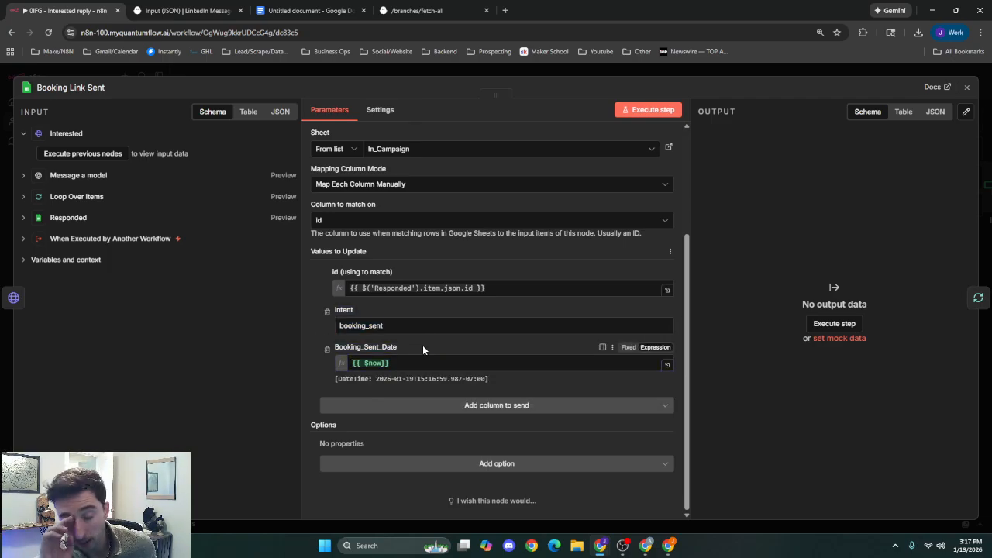
Close the Booking Link Sent node and save the Interested reply workflow.
click(526, 72)
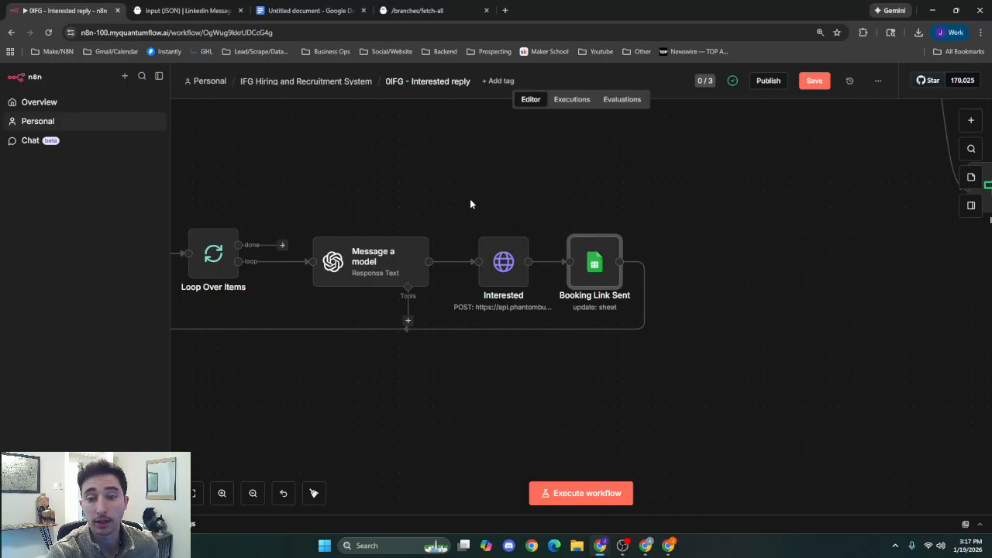
click(811, 84)
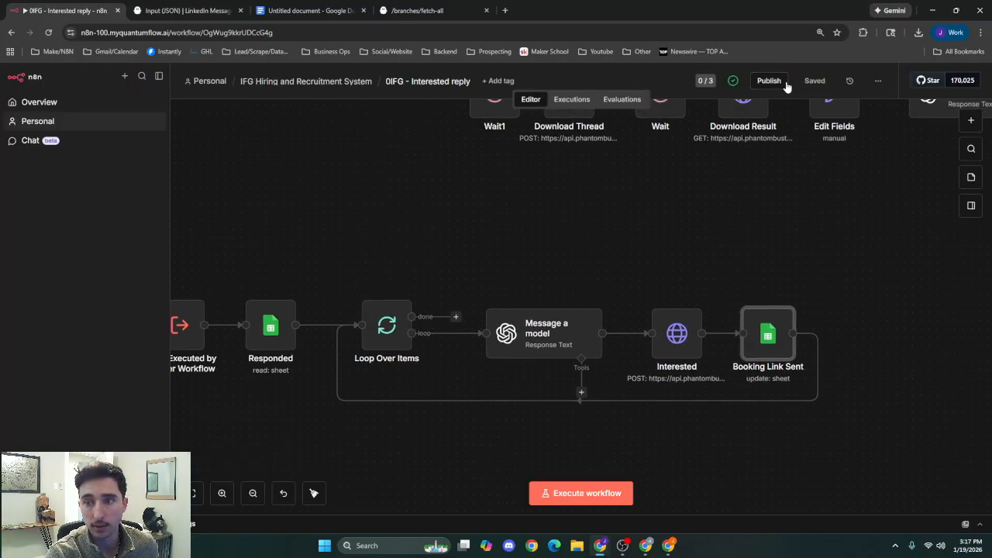
Publish the Interested reply workflow and open the 0IFG - not_interested workflow from the IFG Hiring and Recruitment System folder.
click(764, 81)
click(605, 363)
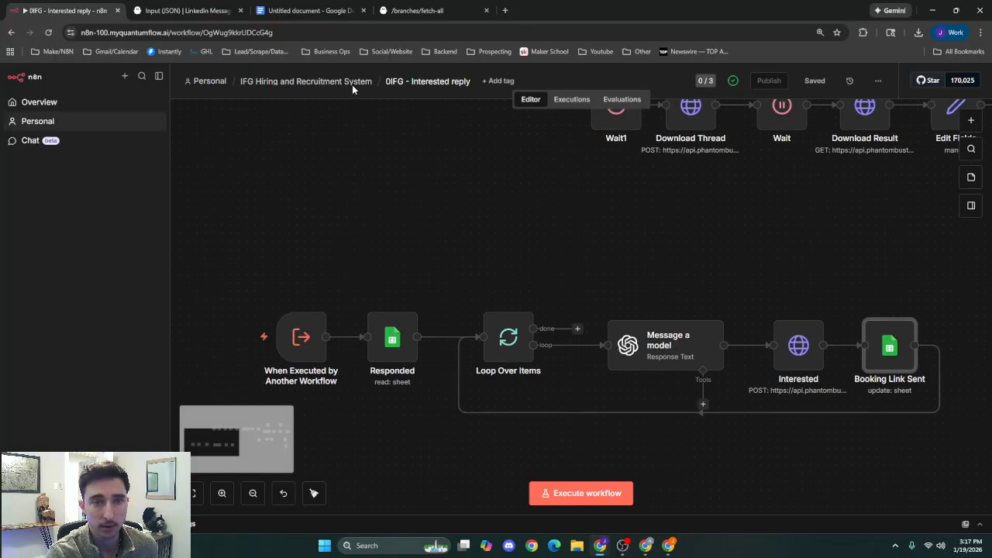
click(352, 82)
scroll(421, 286, down, 1)
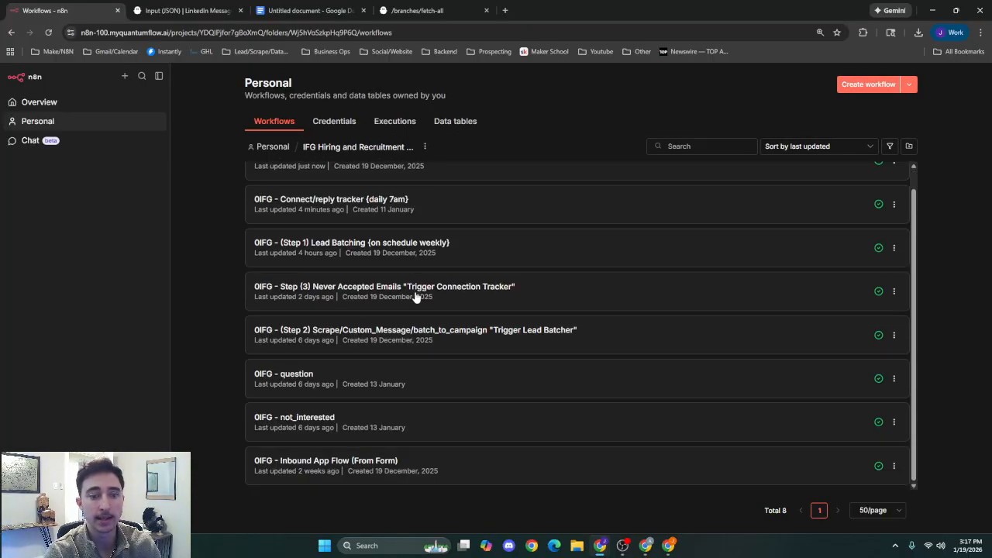
click(406, 411)
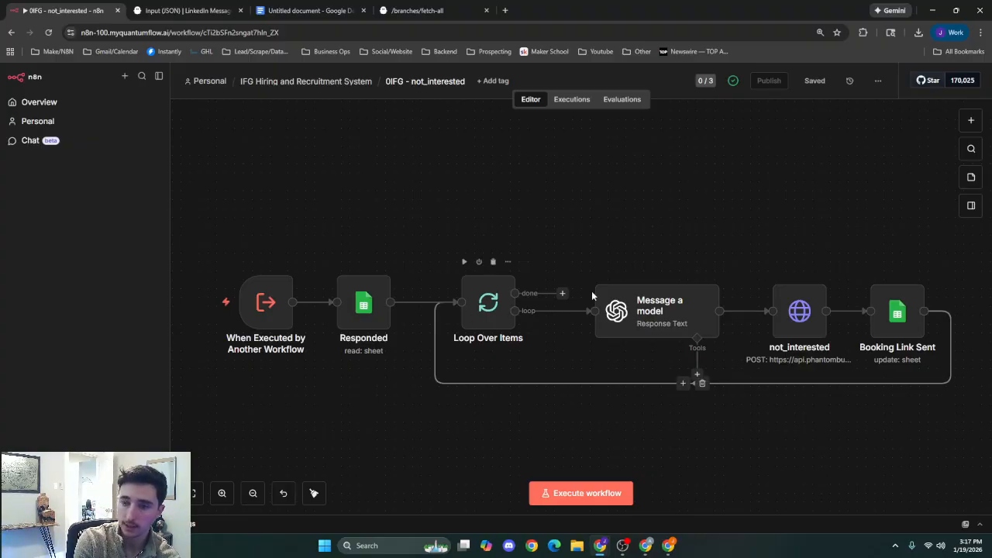
Review the row matching, Intent and Booking_Sent_Date values in the not_interested workflow's Booking Link Sent node, and close it.
double_click(899, 320)
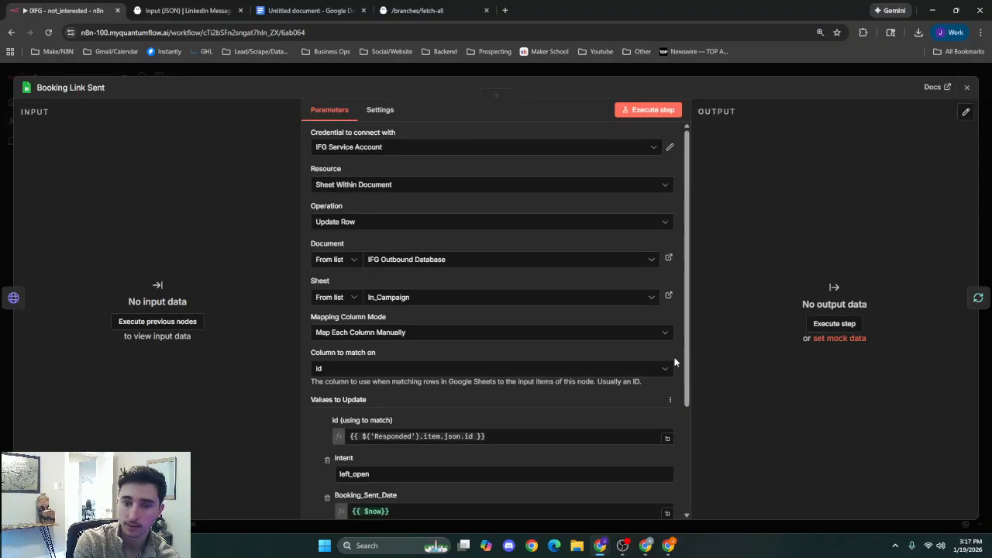
scroll(381, 314, down, 3)
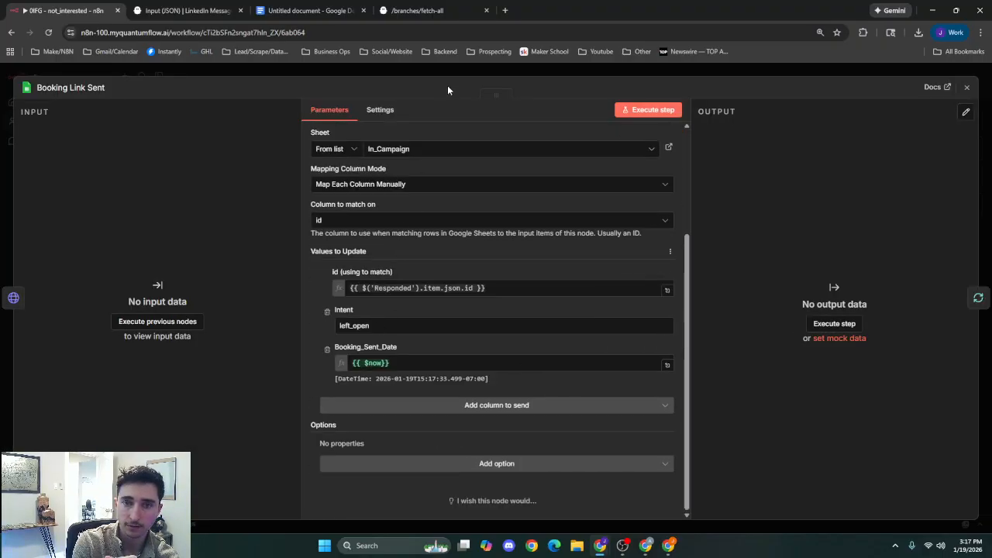
click(480, 69)
Open the Message a model node and examine the system and user prompts for replying to leads who are not interested.
double_click(657, 327)
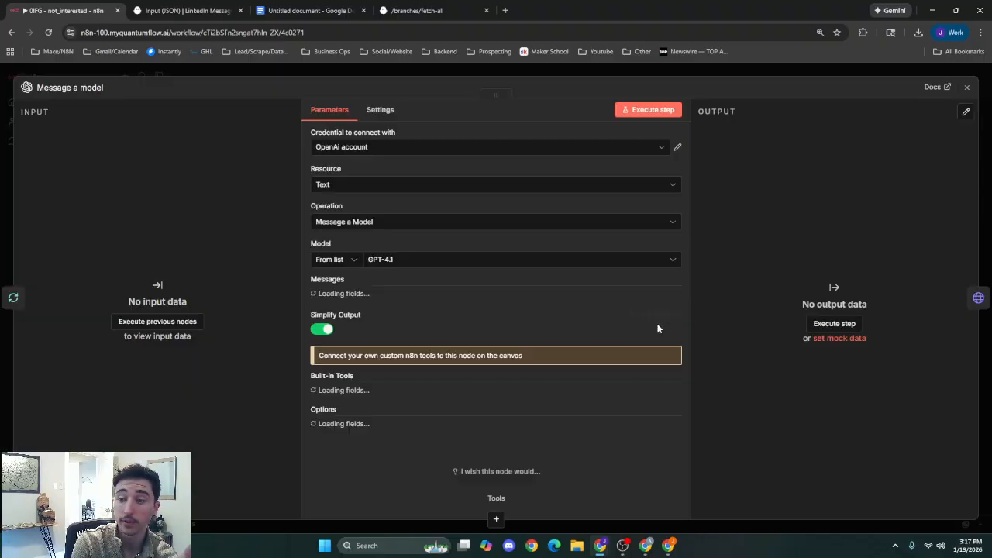
scroll(382, 338, down, 5)
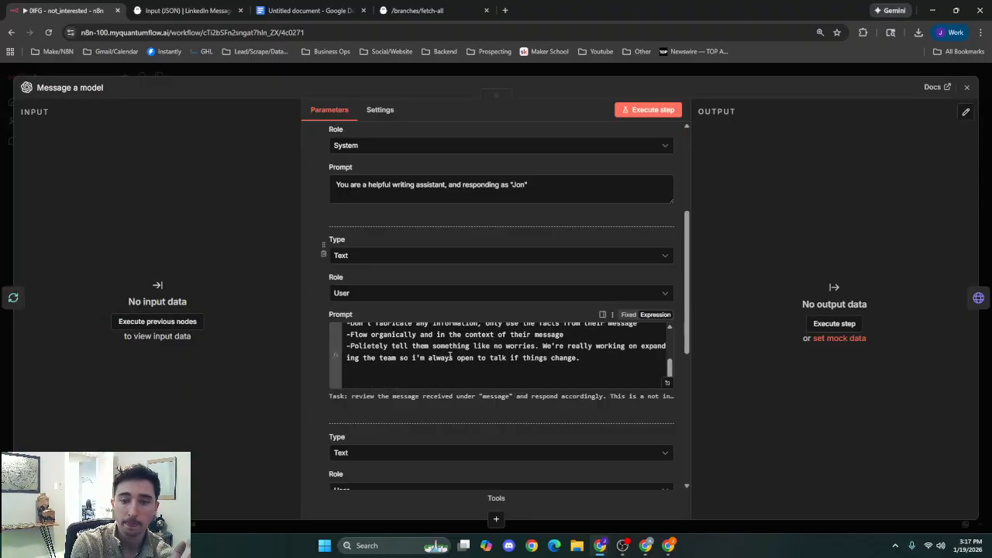
scroll(451, 362, up, 4)
scroll(451, 362, down, 2)
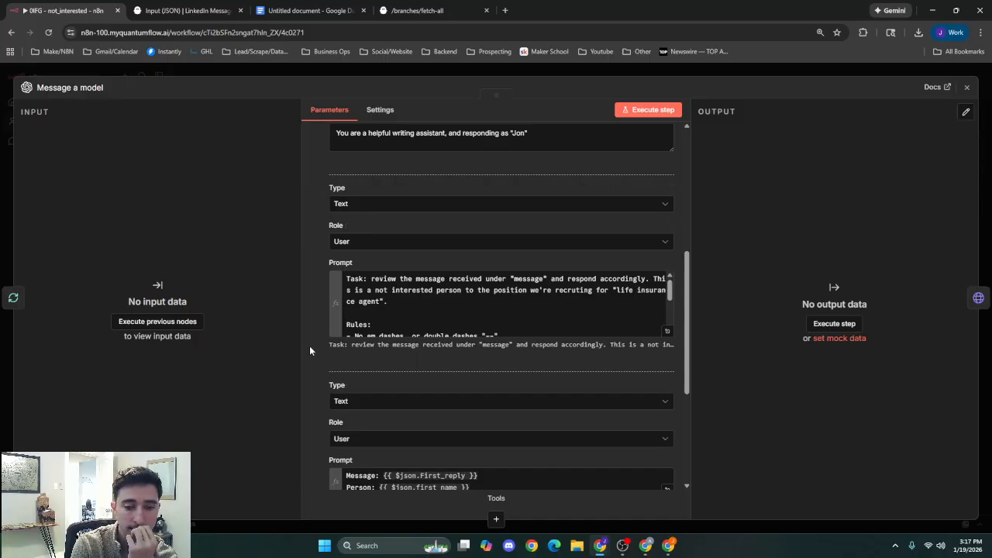
scroll(309, 346, up, 1)
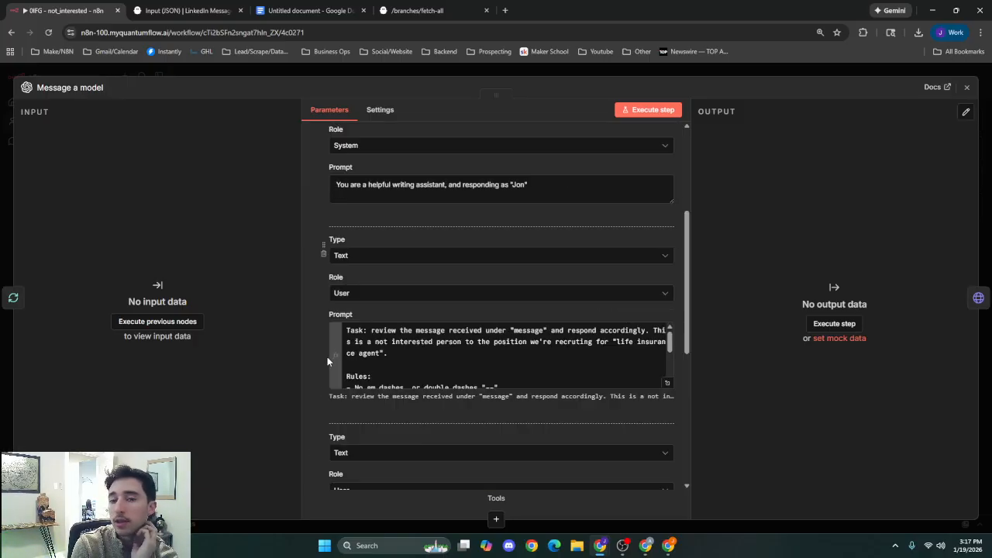
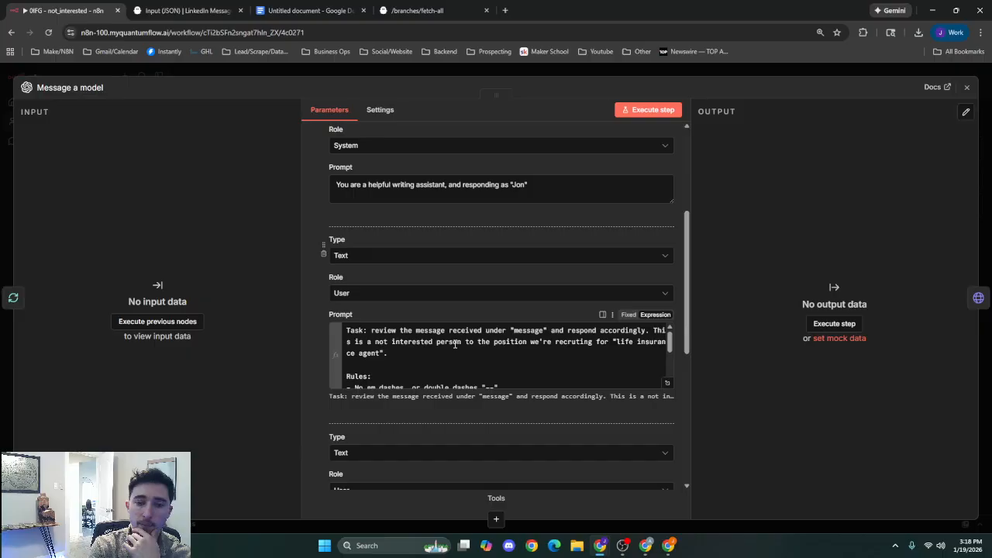
Read the task and rules of the user prompt in the not_interested workflow's Message a model node, and close the node.
scroll(408, 383, down, 3)
scroll(409, 383, up, 3)
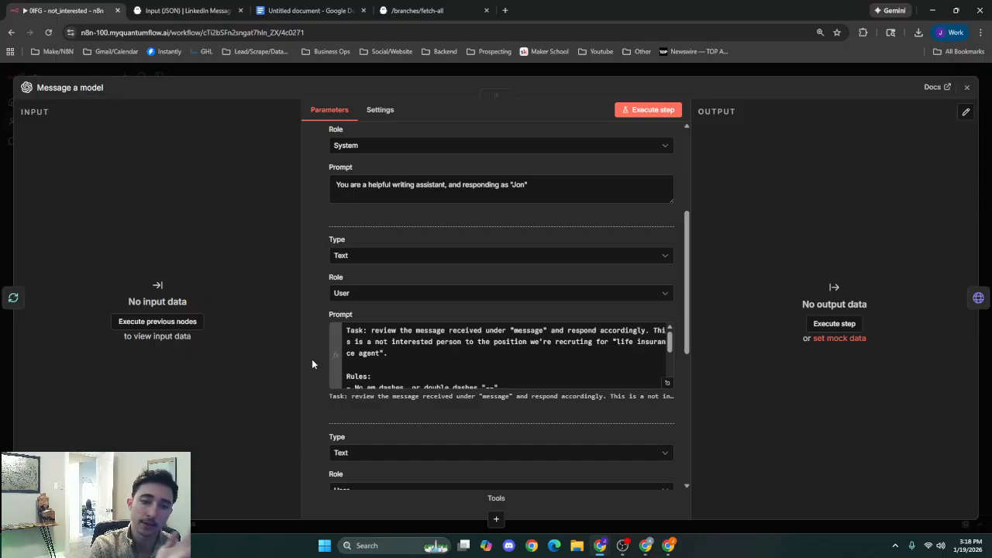
click(587, 70)
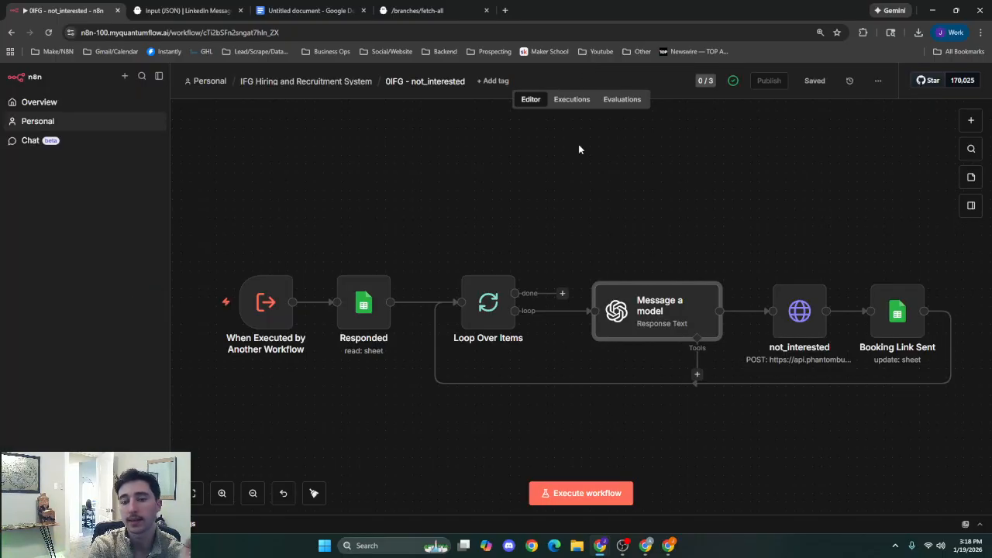
double_click(638, 312)
scroll(471, 343, down, 3)
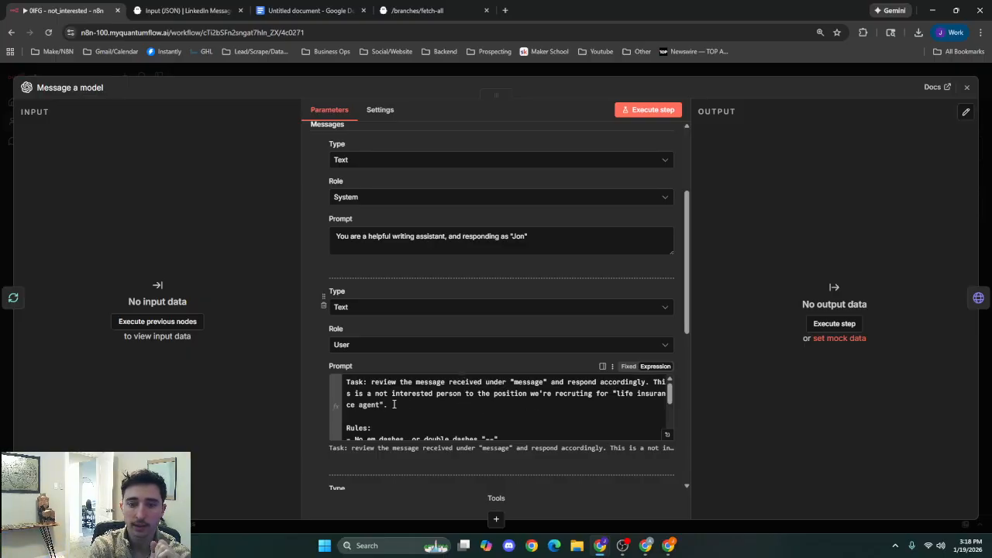
scroll(495, 397, down, 1)
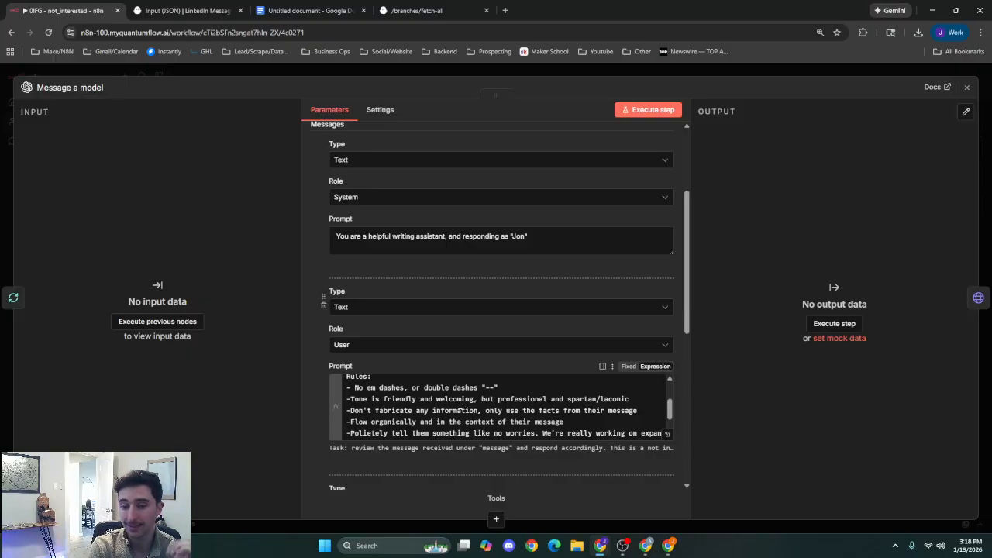
scroll(459, 407, down, 1)
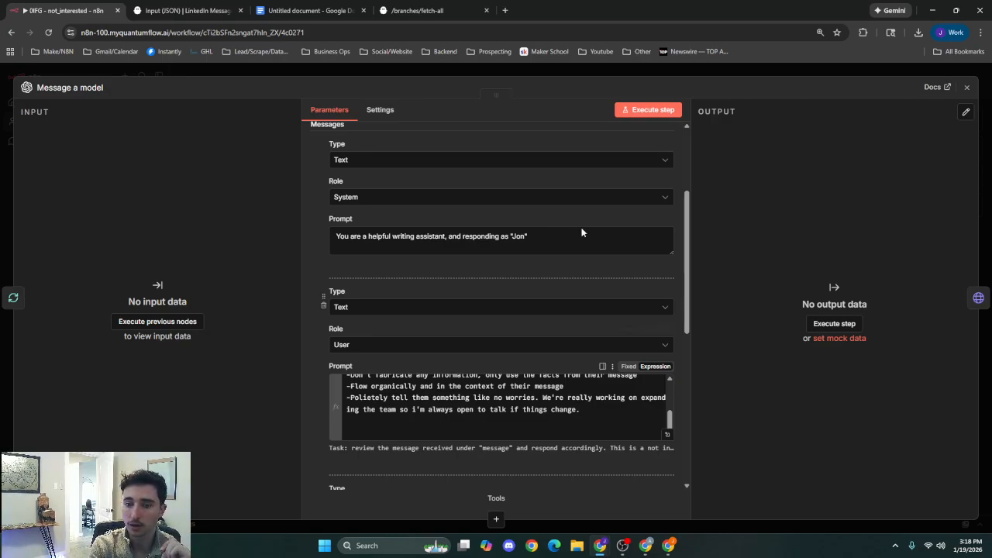
click(598, 72)
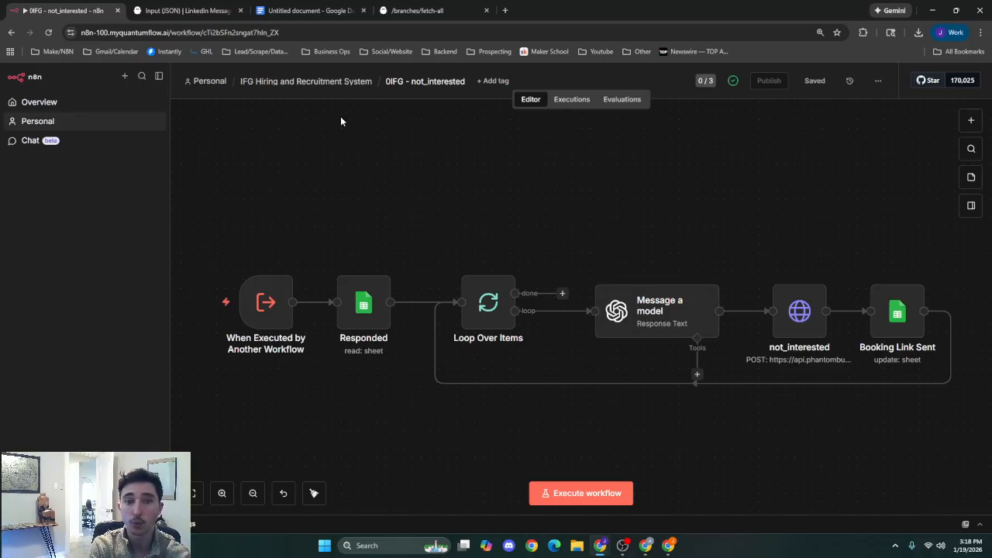
Open the 0IFG - question workflow from the IFG Hiring and Recruitment System folder.
click(337, 82)
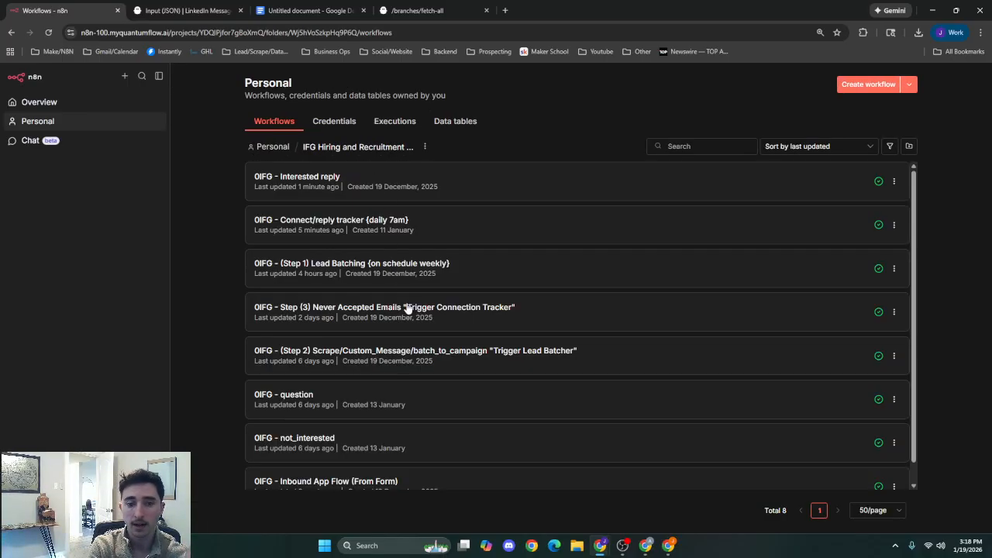
scroll(408, 309, down, 1)
click(465, 383)
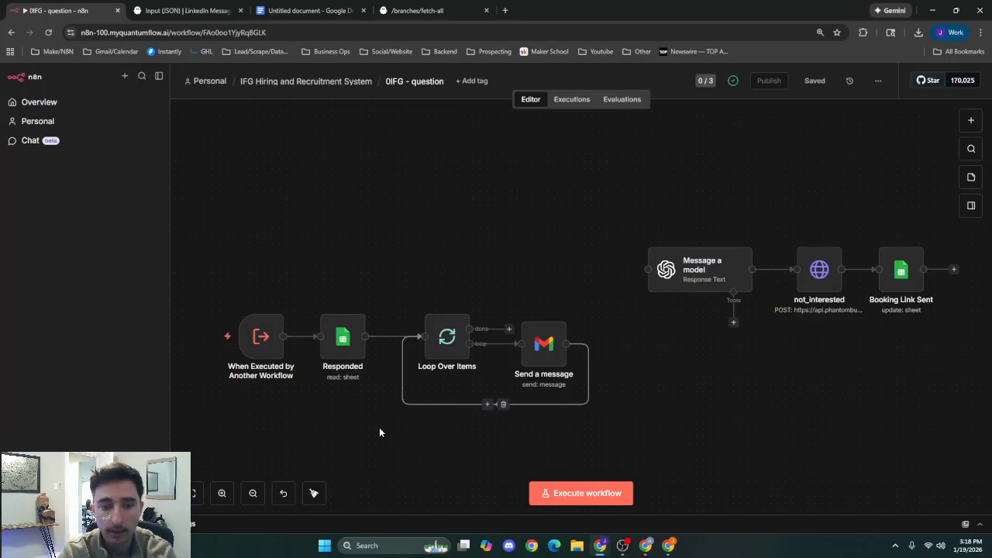
key(super)
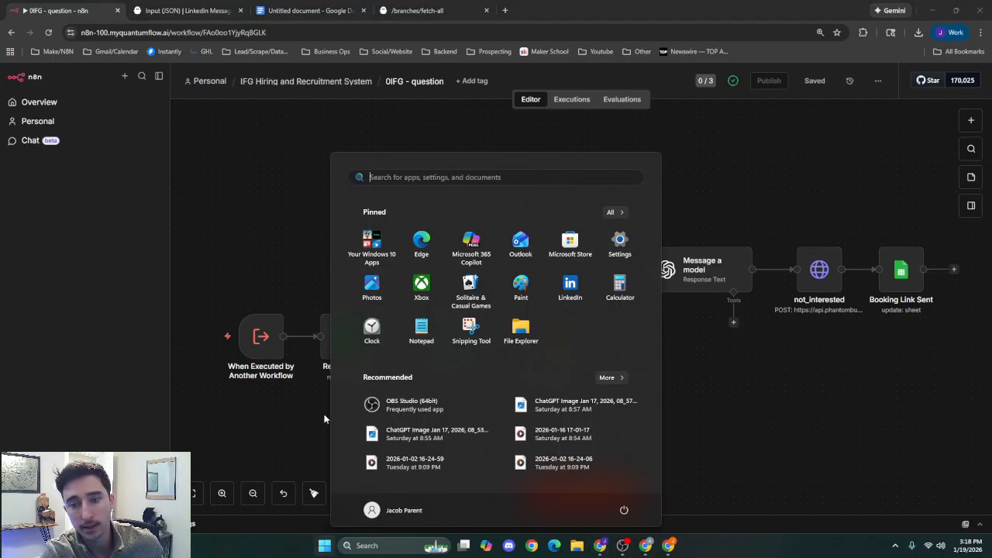
key(super)
drag(297, 414, 414, 397)
scroll(414, 397, up, 1)
scroll(419, 397, up, 3)
drag(471, 388, 404, 389)
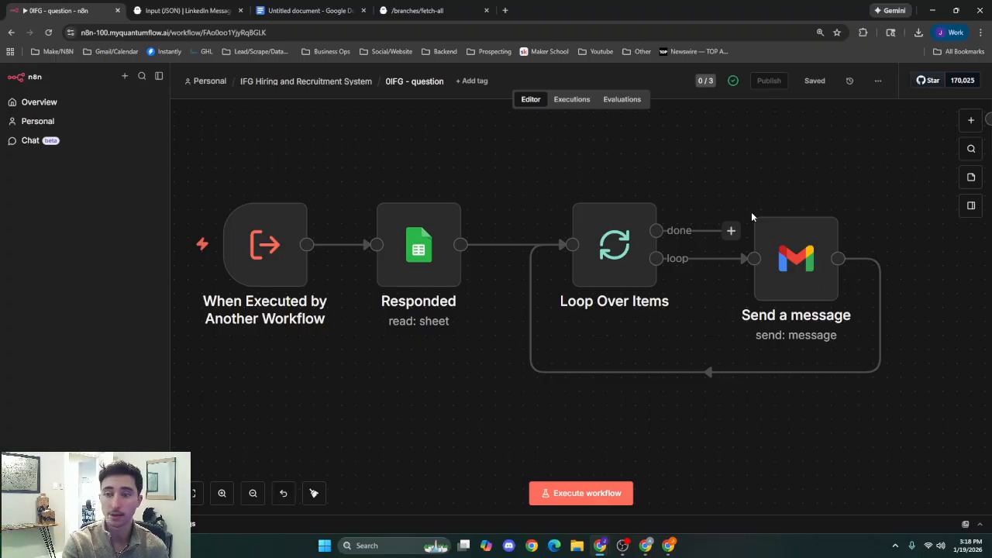
Review the subject and message expressions in the question workflow's Gmail Send a message node, and close it.
click(787, 252)
double_click(788, 252)
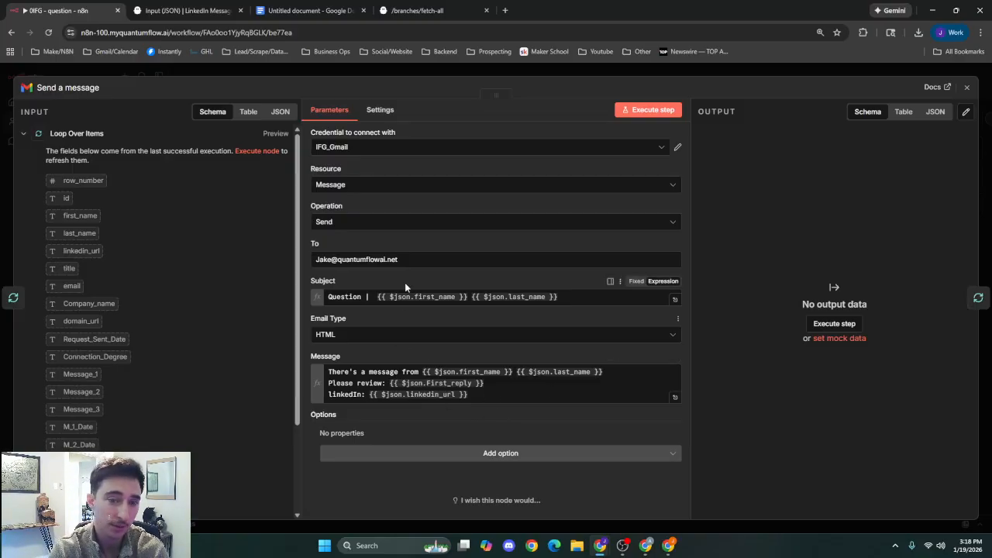
click(469, 297)
click(520, 282)
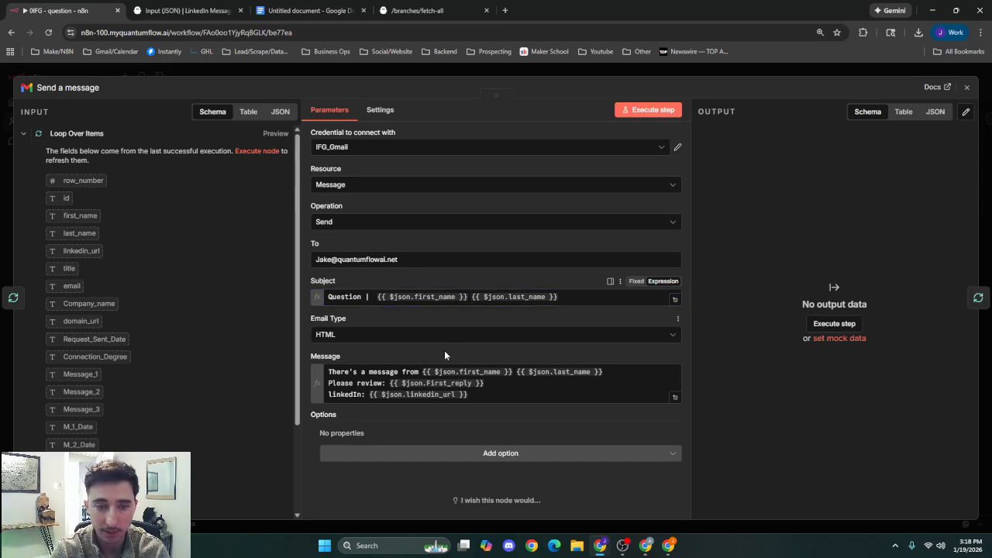
click(520, 372)
click(510, 358)
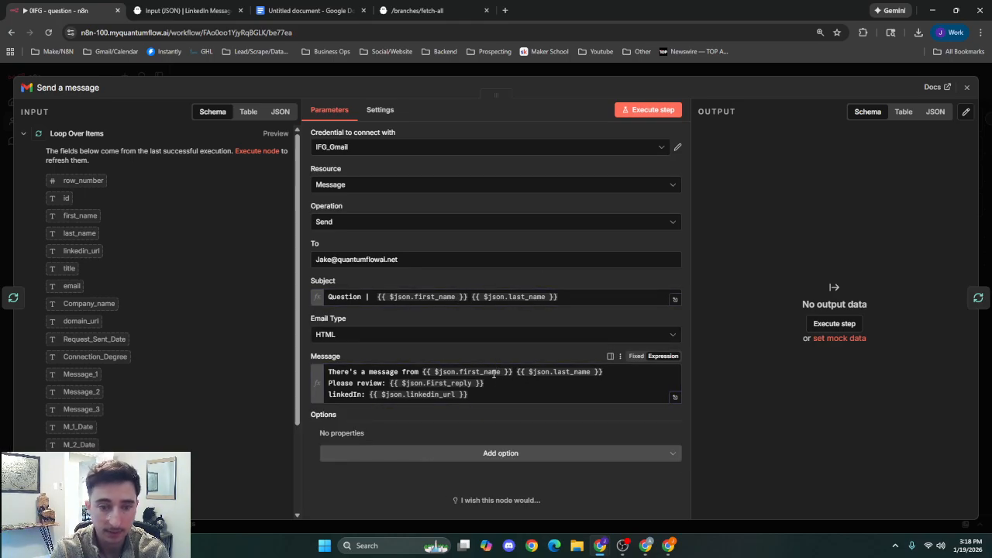
click(497, 379)
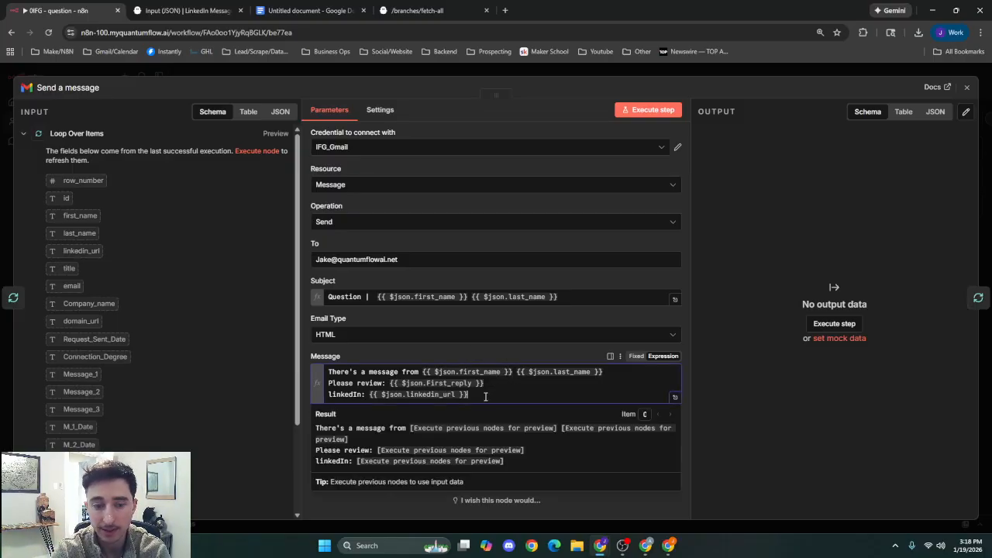
click(515, 350)
click(569, 73)
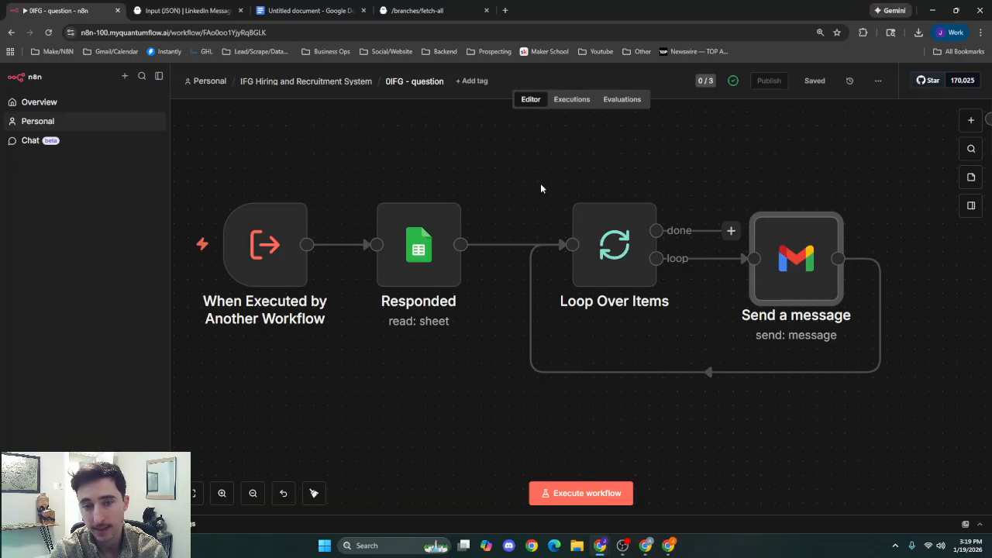
Examine the prompts in the question workflow's disconnected Message a model node, and close it.
scroll(724, 179, down, 4)
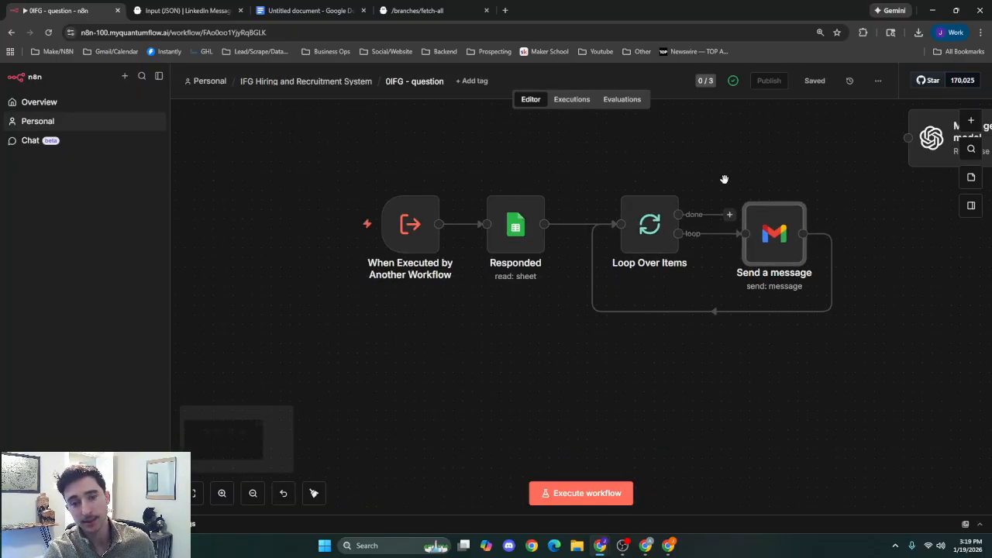
drag(705, 176, 633, 226)
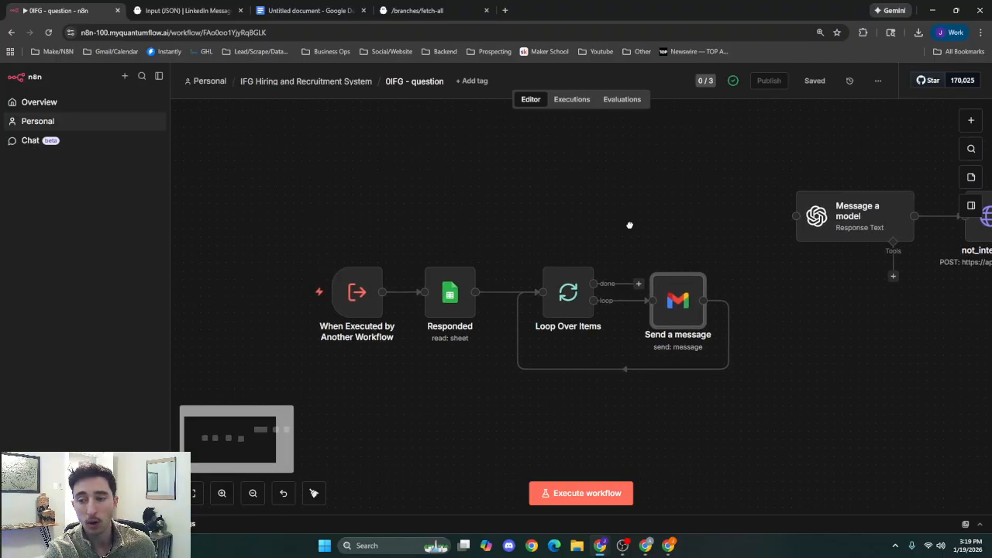
scroll(483, 212, right, 5)
scroll(468, 207, left, 3)
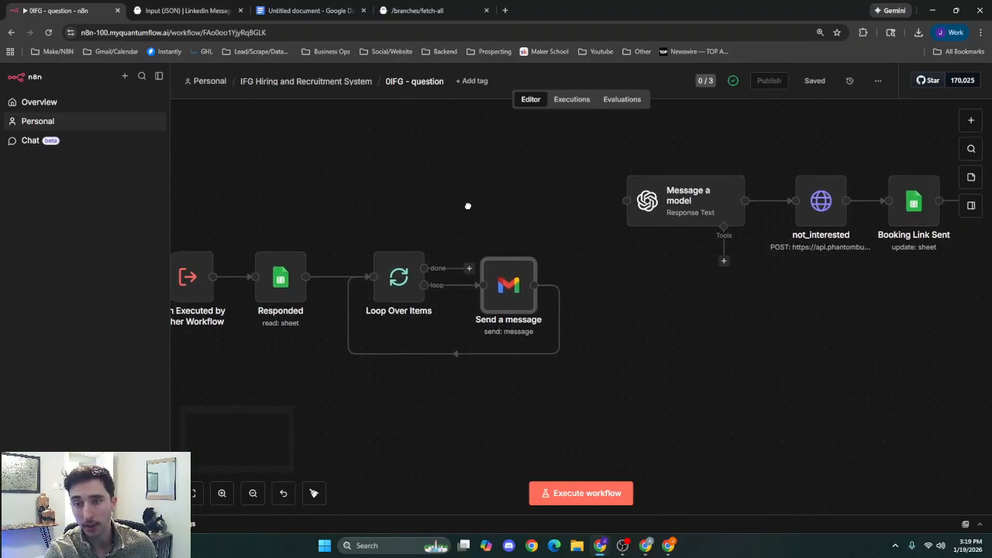
scroll(518, 206, left, 3)
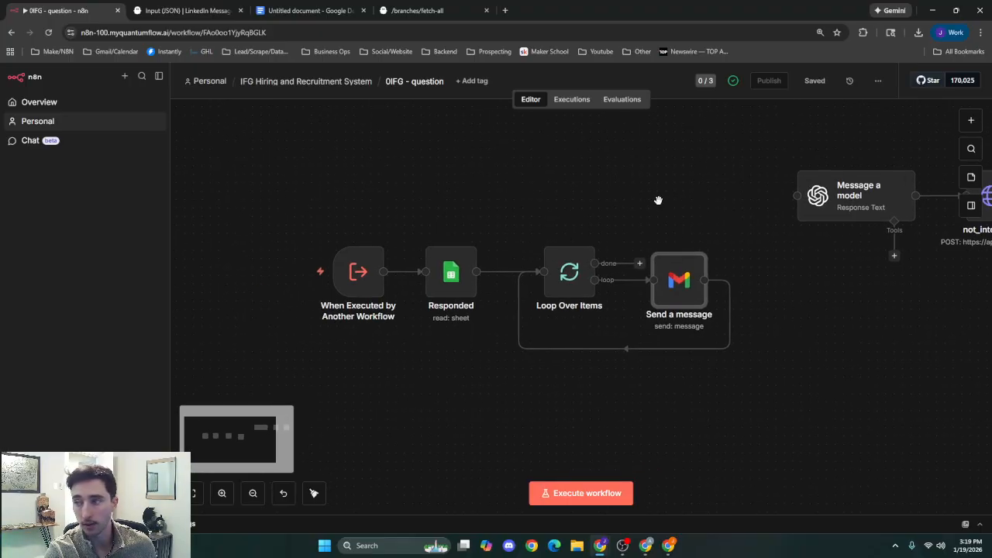
drag(658, 201, 607, 211)
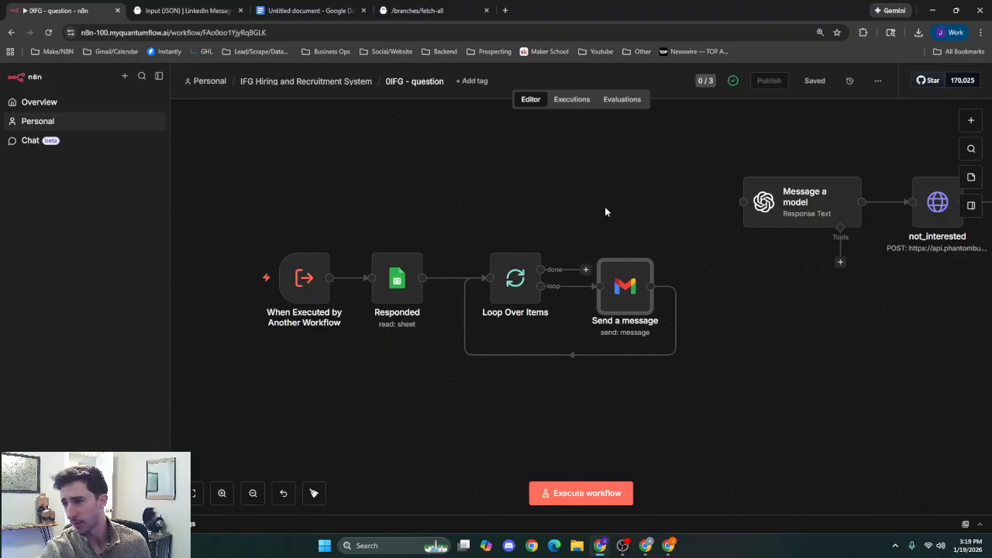
double_click(787, 218)
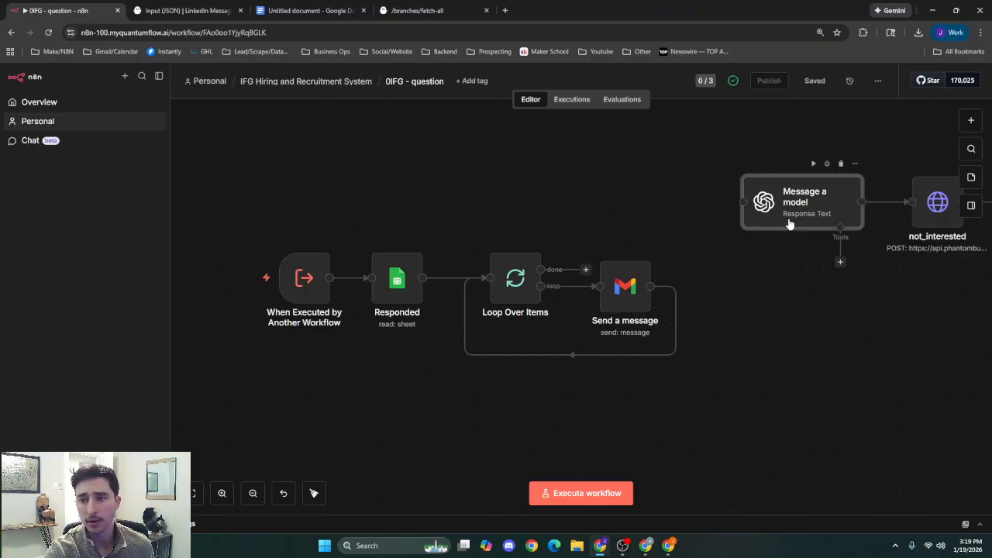
scroll(517, 385, down, 6)
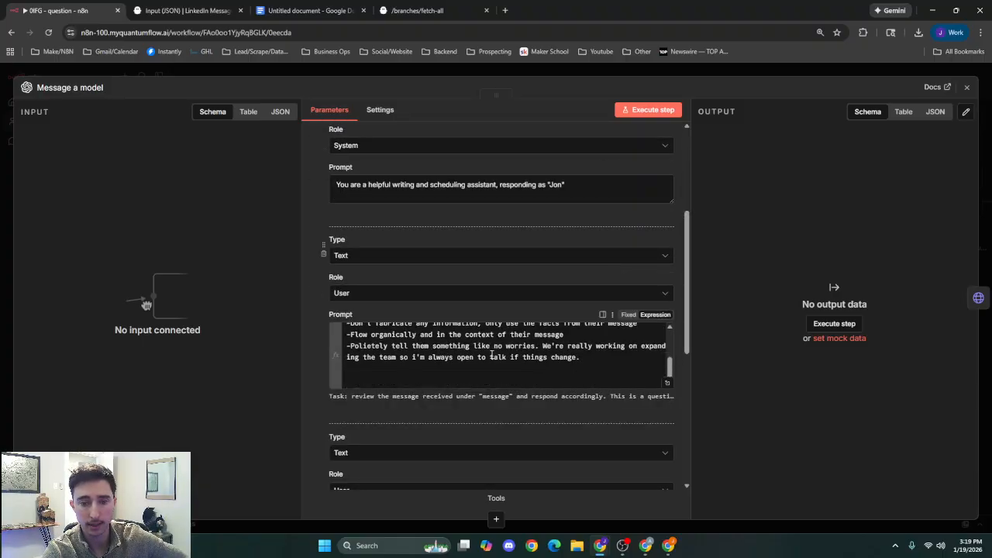
scroll(526, 341, up, 8)
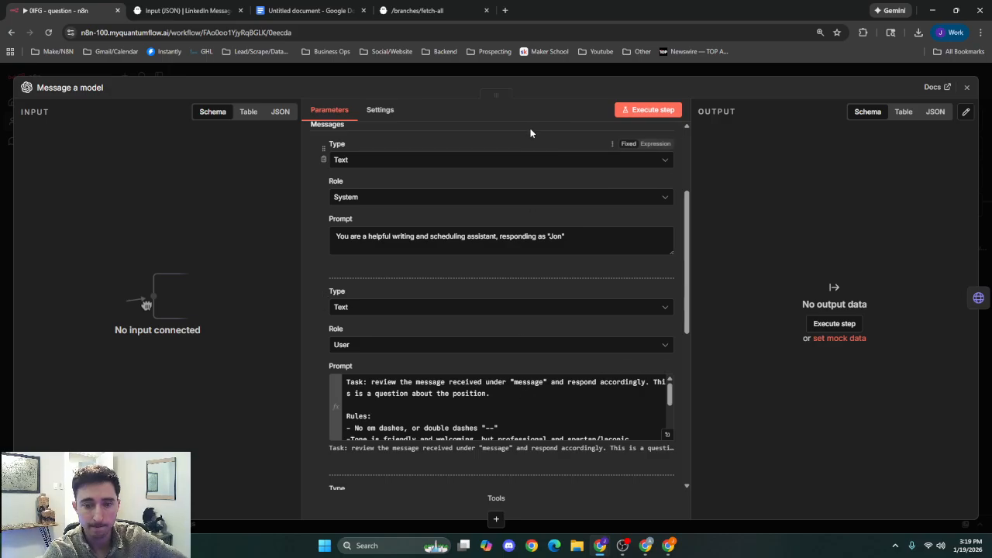
click(534, 75)
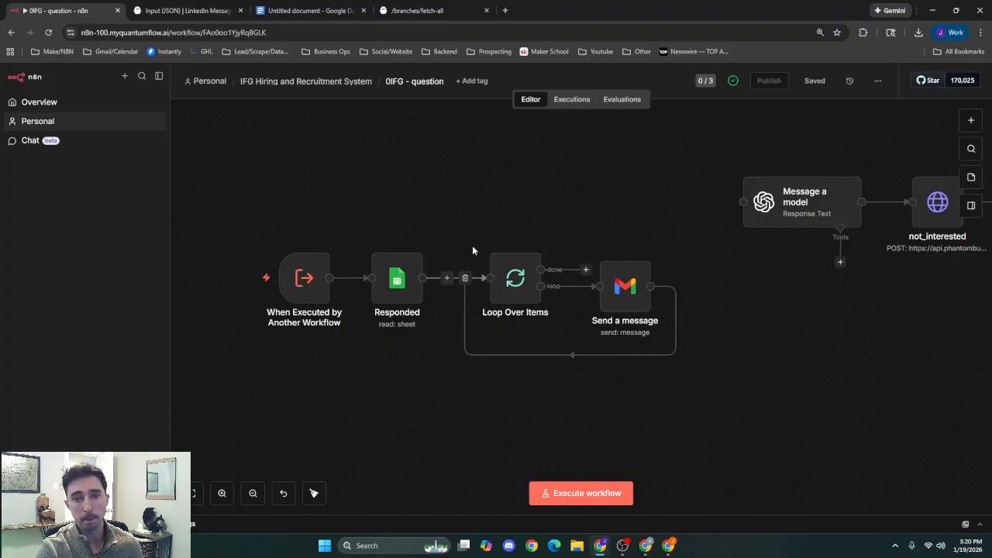
Return to the IFG Hiring and Recruitment System folder and open the Step (3) Never Accepted Emails workflow.
click(318, 81)
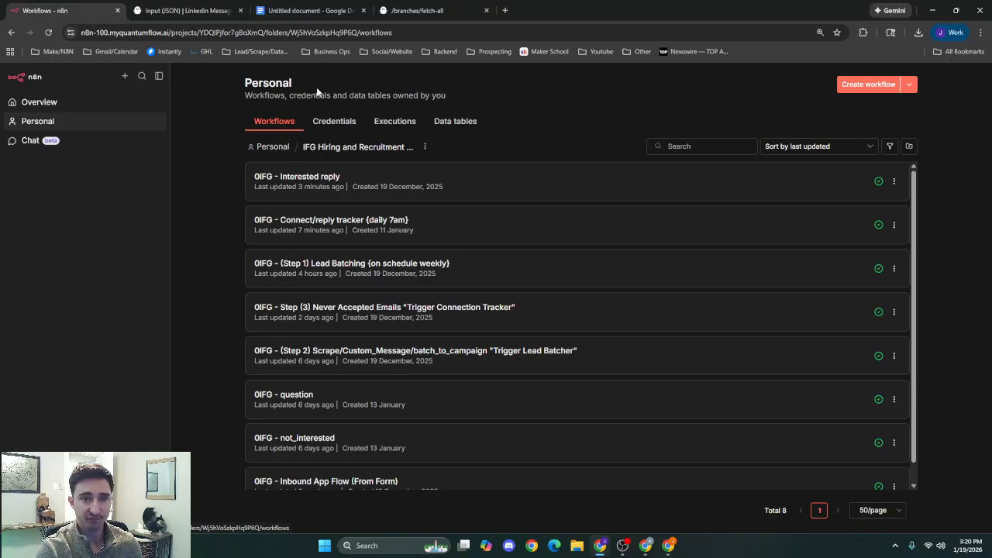
scroll(437, 268, down, 1)
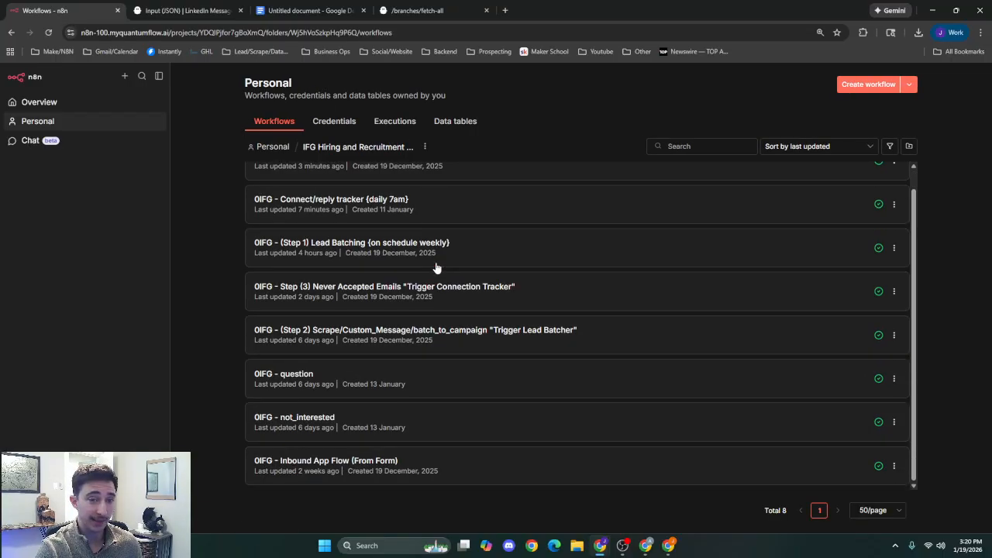
click(483, 304)
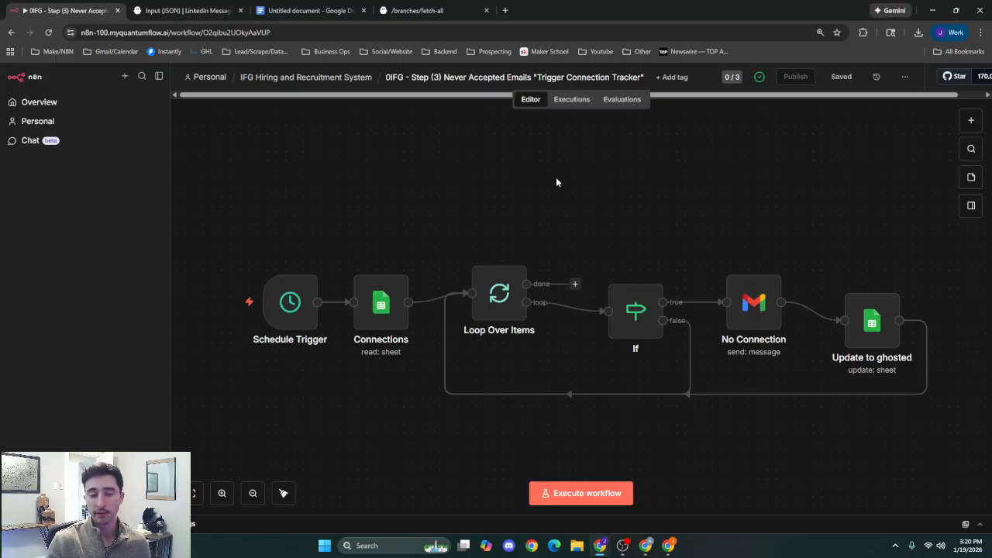
Review the source sheet and the Connection_Degree filters in the Connections node of the Never Accepted Emails workflow, and close it.
double_click(374, 300)
scroll(446, 296, down, 4)
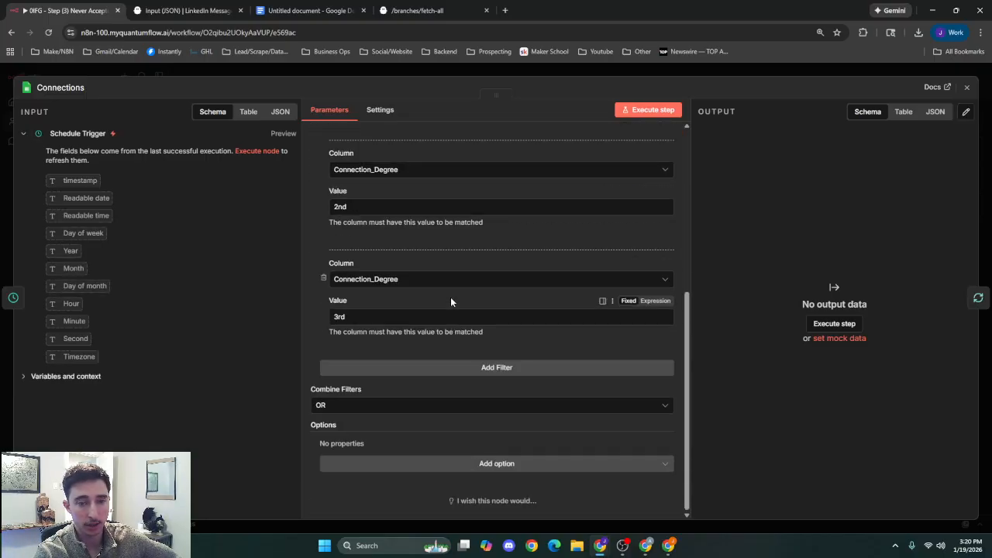
scroll(434, 295, up, 2)
scroll(318, 266, down, 2)
scroll(321, 248, up, 3)
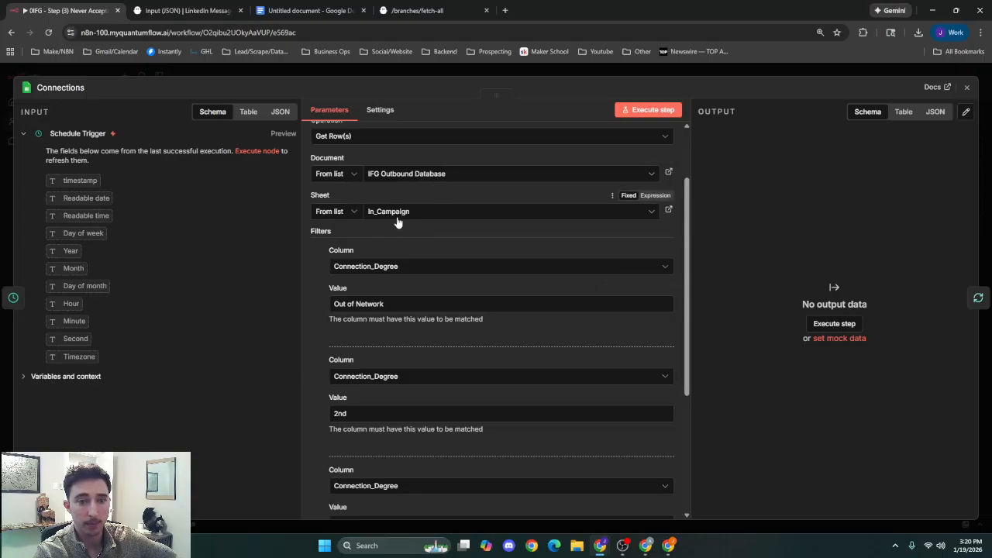
scroll(396, 245, down, 1)
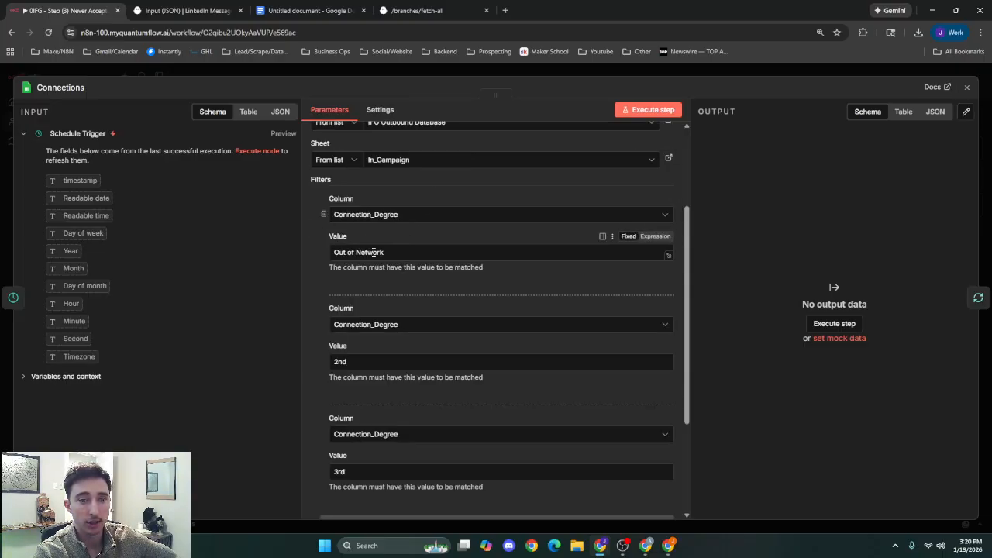
scroll(341, 271, down, 1)
scroll(377, 341, down, 1)
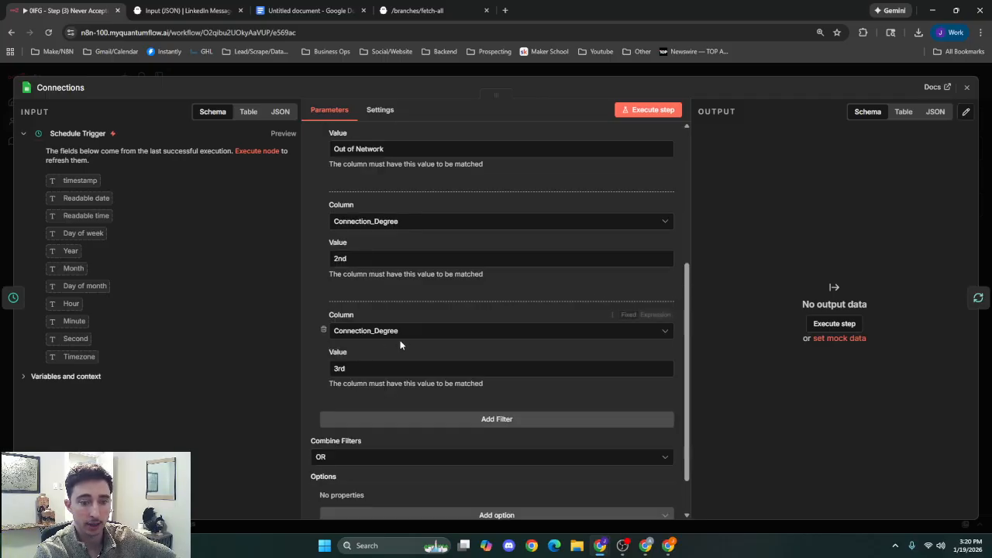
click(604, 73)
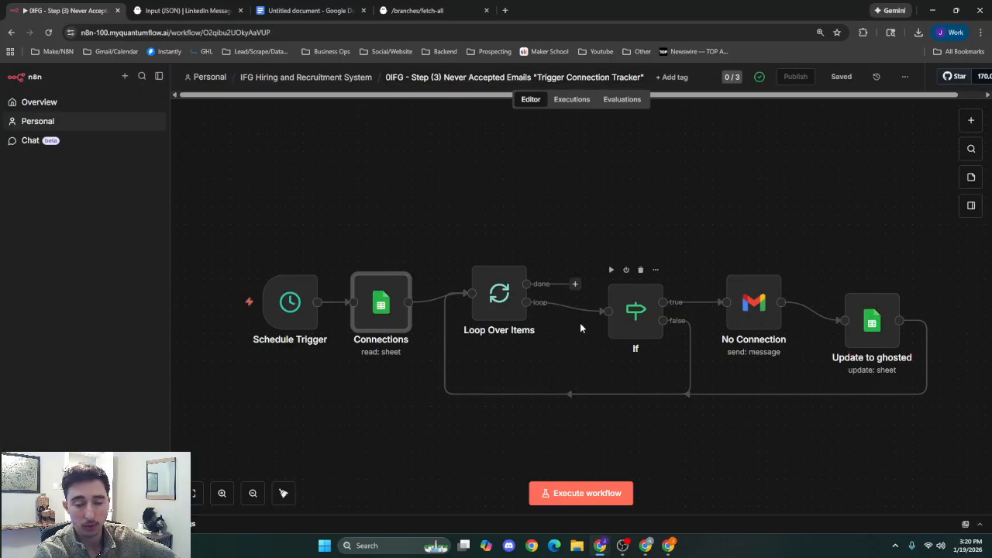
Execute the Loop Over Items node to load sample data, and open the If node to view its date condition.
double_click(509, 315)
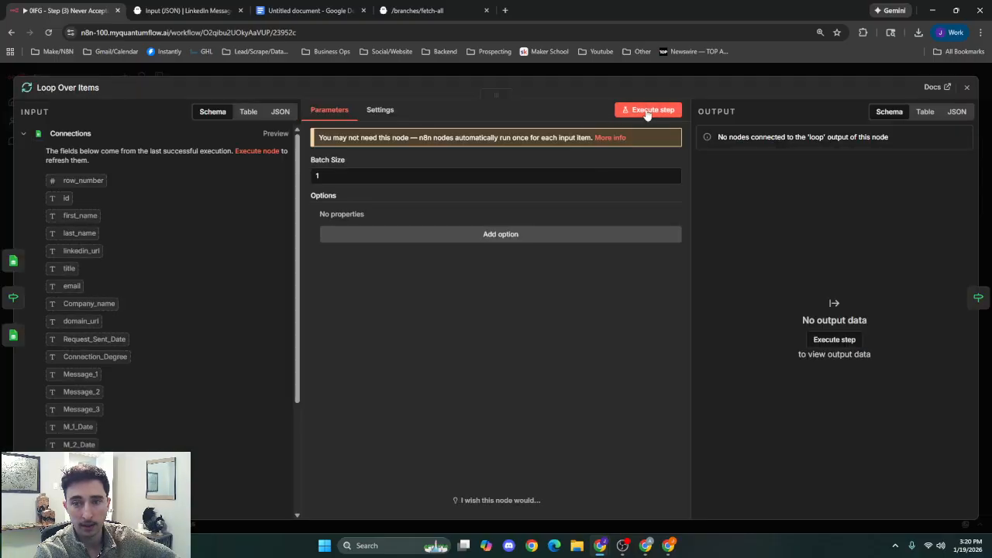
click(703, 73)
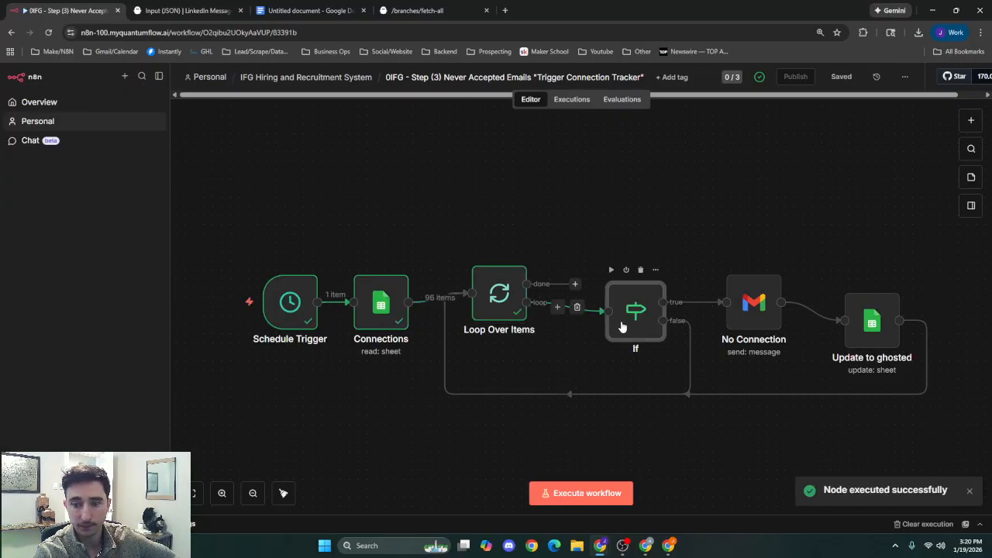
double_click(622, 325)
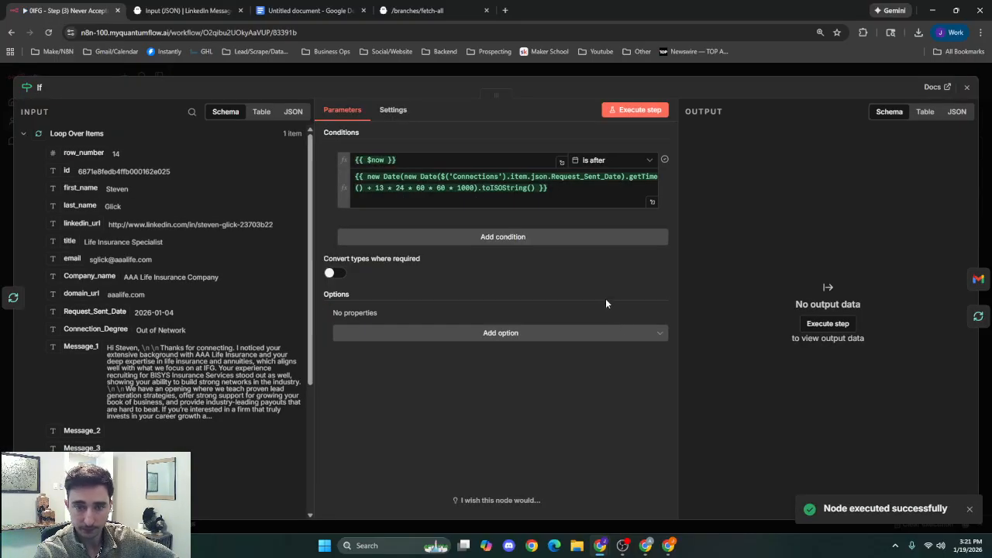
Run the If node on the loaded sample item and open the No Connection email node.
click(572, 193)
click(698, 69)
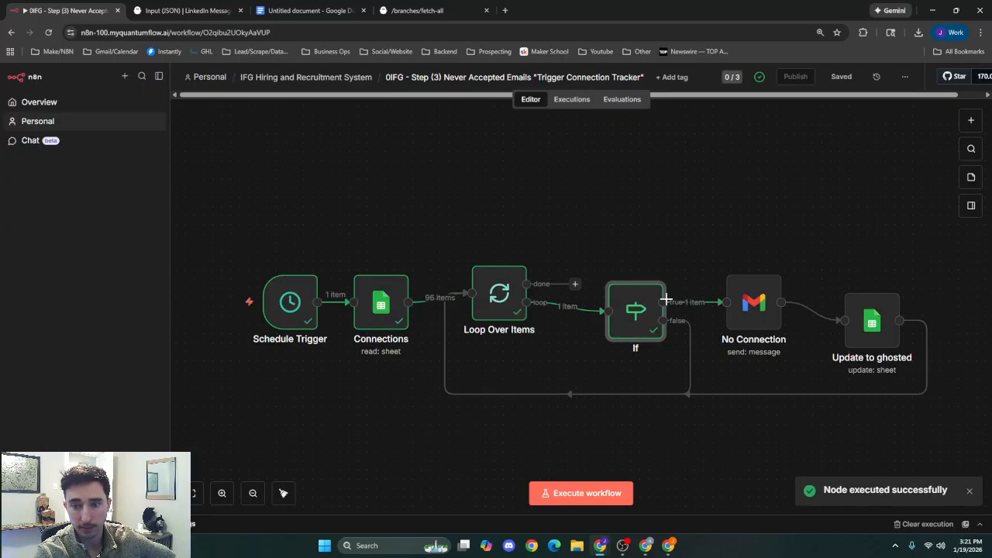
double_click(745, 320)
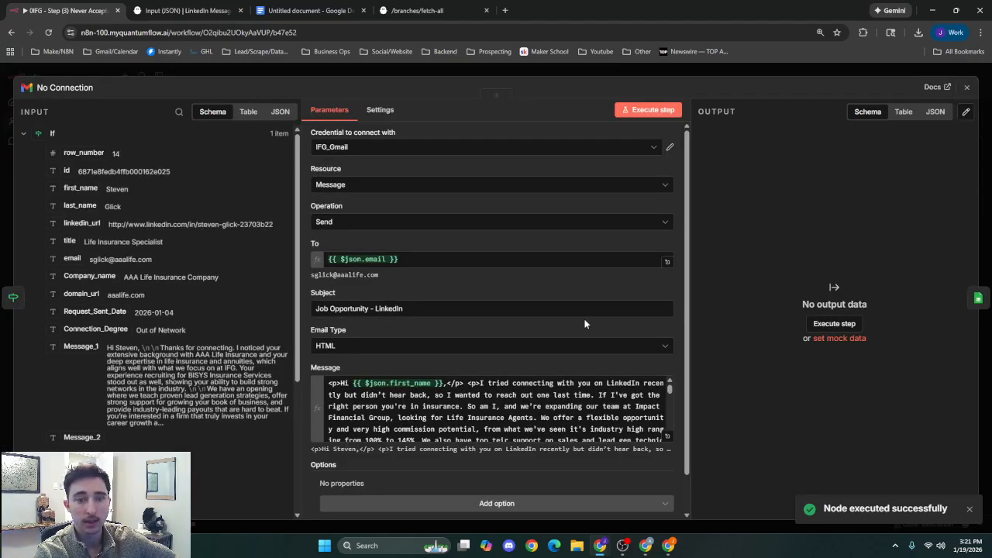
Examine the recipient, subject and HTML message in the No Connection email node, and close it.
scroll(456, 316, down, 1)
scroll(470, 358, down, 10)
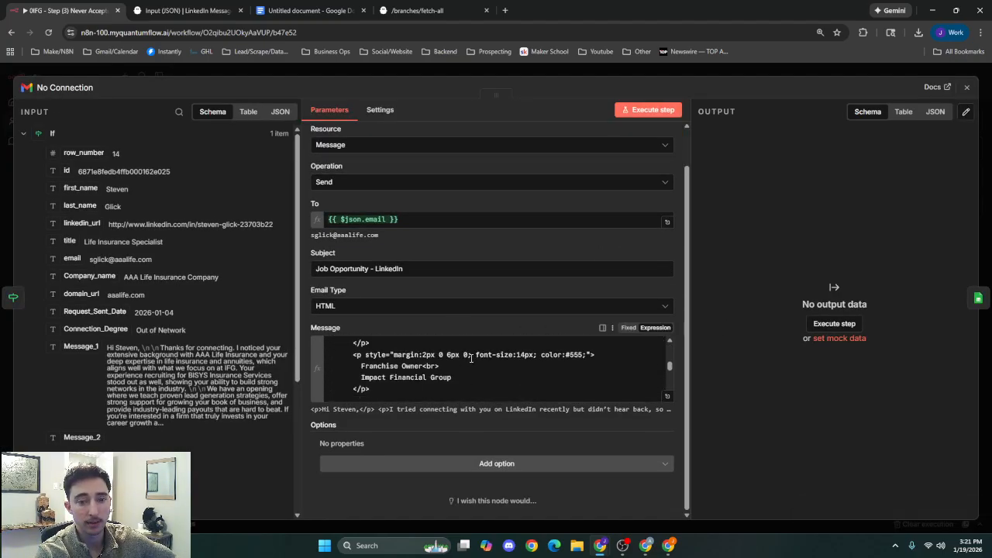
scroll(471, 358, up, 6)
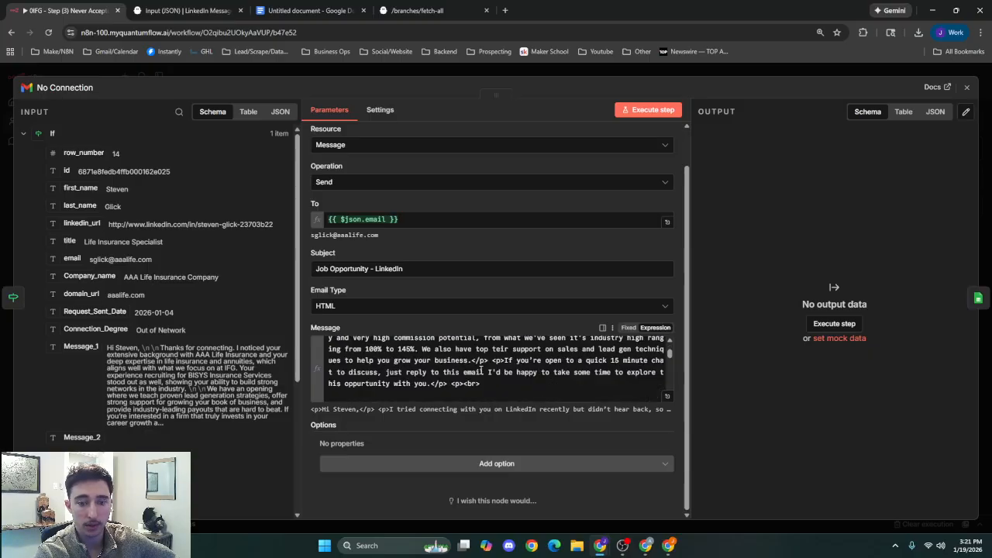
scroll(484, 371, down, 4)
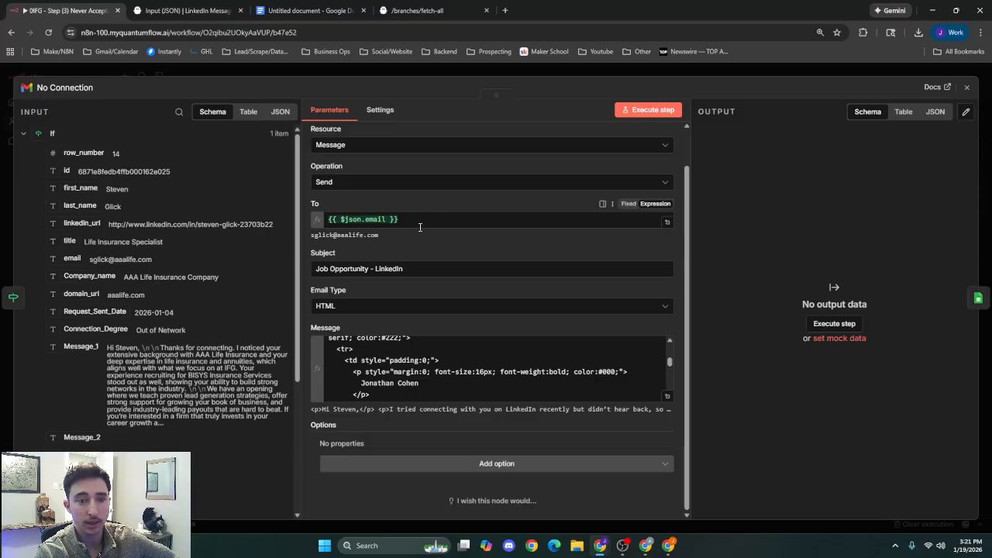
click(378, 233)
mouse_move(309, 245)
mouse_down()
mouse_move(336, 241)
mouse_move(321, 245)
mouse_up()
click(402, 250)
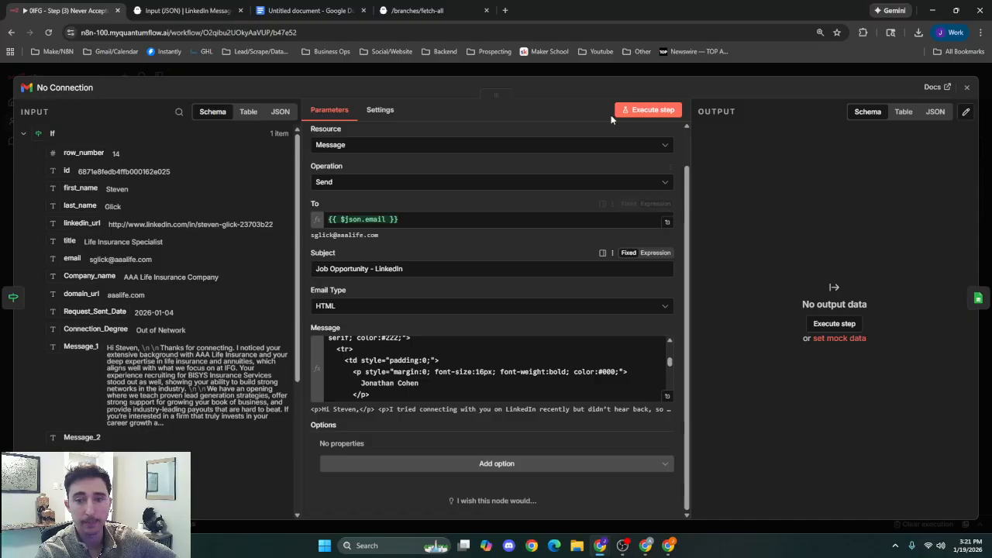
click(637, 72)
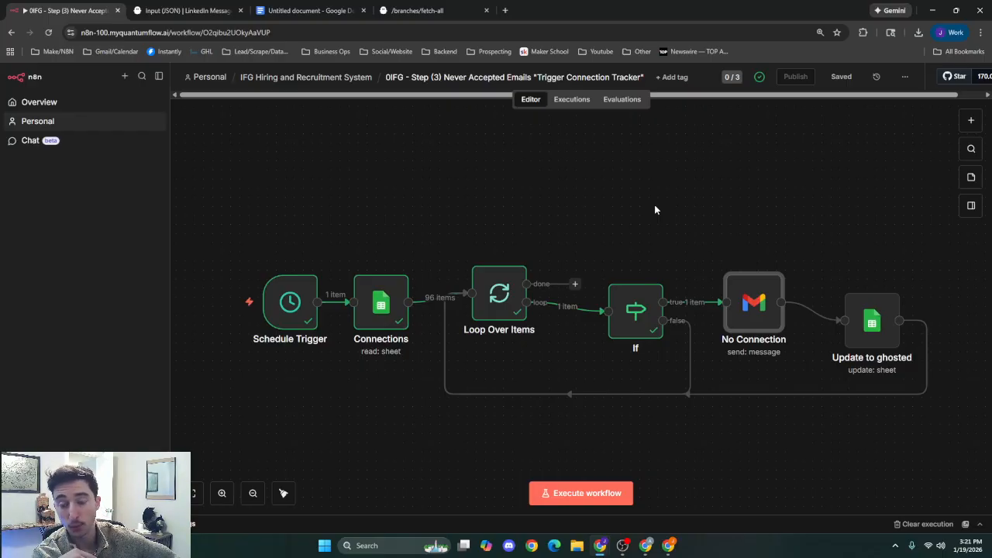
Open the Update to ghosted node, refresh the column list under its Values to Update, and close it.
click(655, 210)
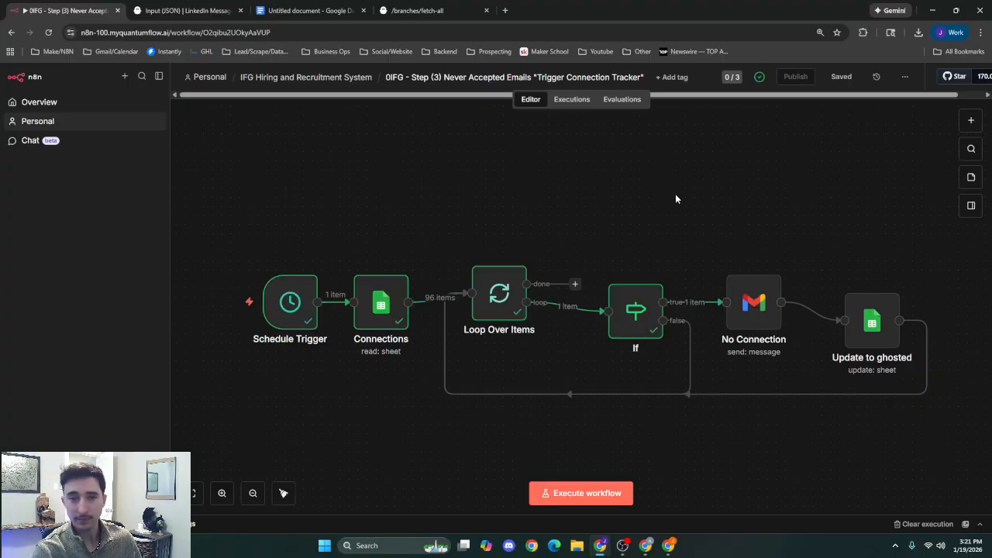
click(739, 320)
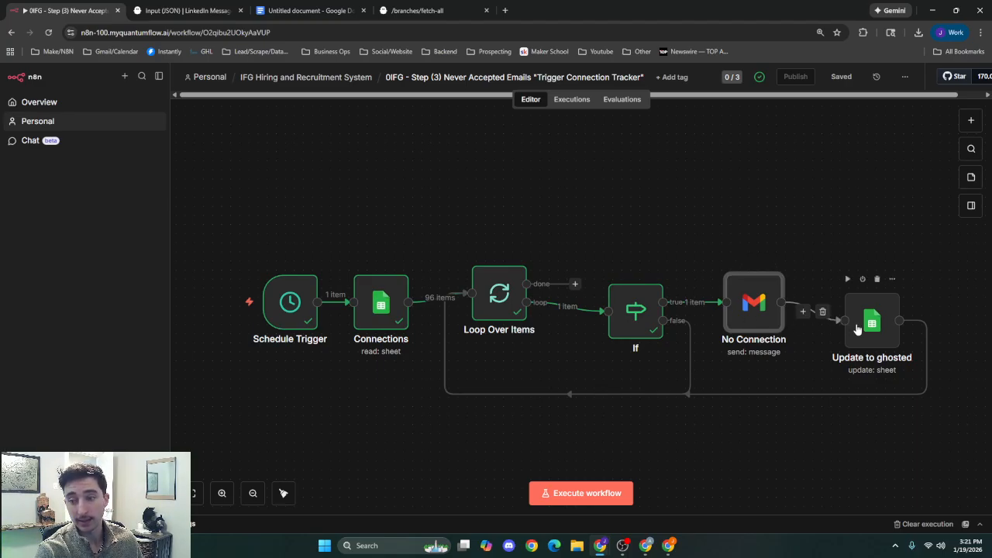
click(876, 331)
double_click(874, 329)
scroll(658, 349, down, 2)
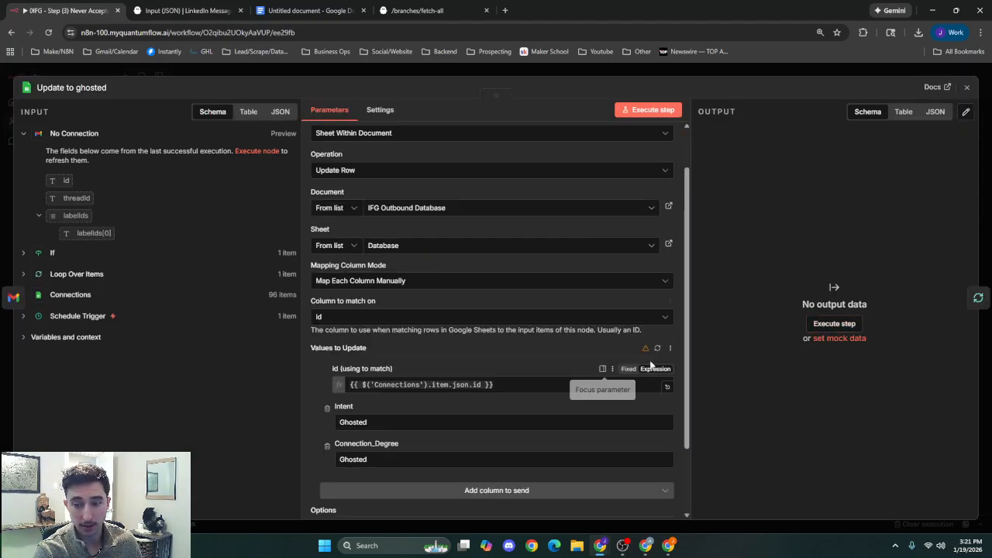
click(658, 349)
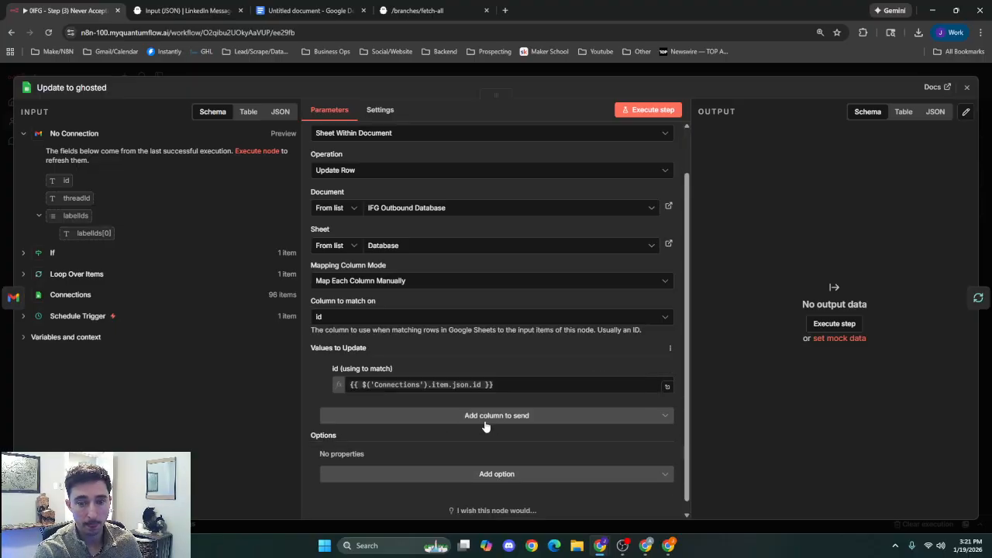
click(555, 83)
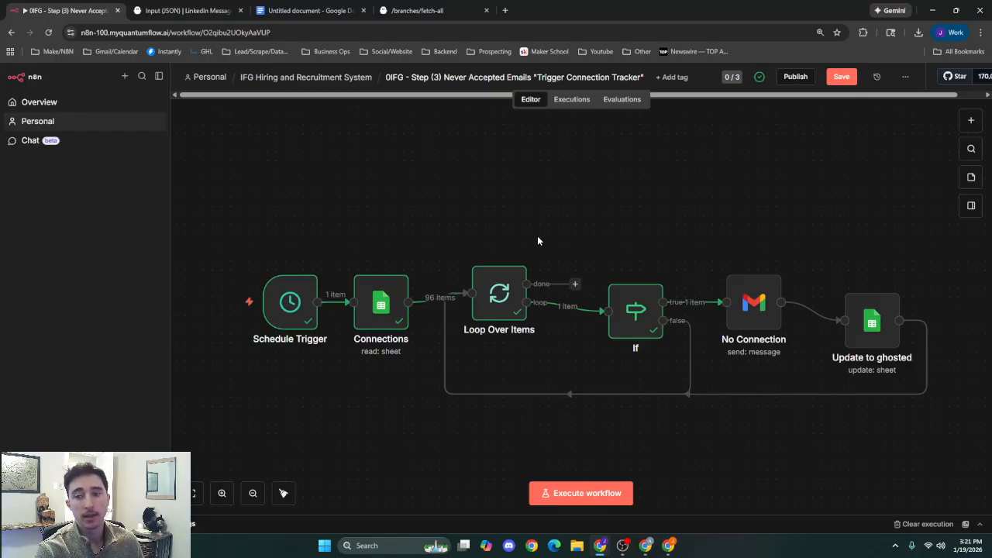
Return to the IFG Hiring and Recruitment System folder, saving the Never Accepted Emails workflow's changes on leaving.
scroll(538, 240, down, 2)
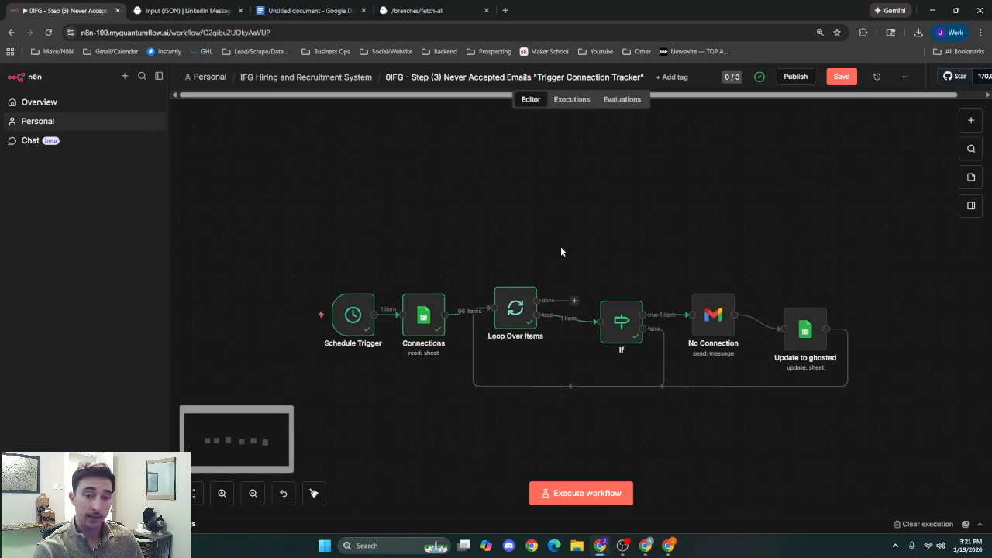
click(333, 78)
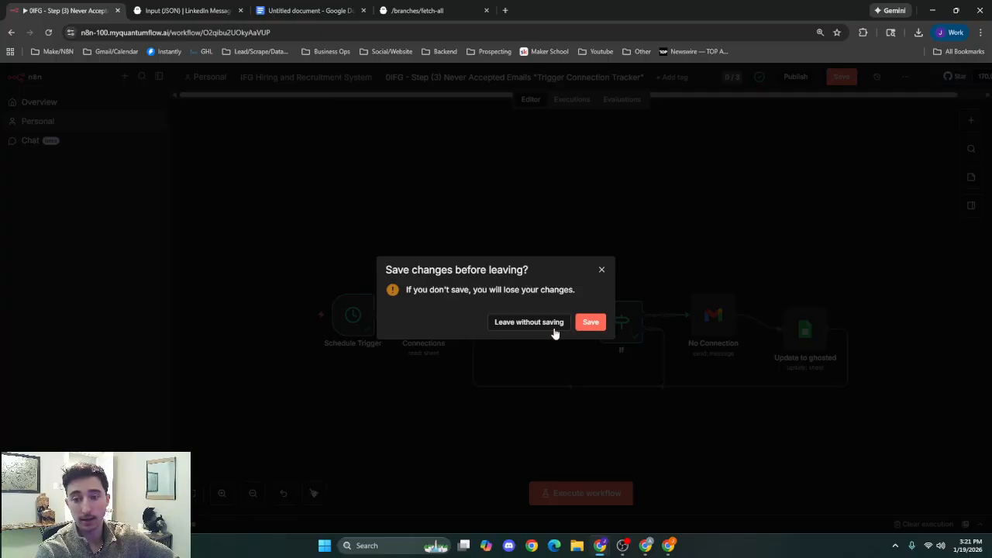
click(585, 324)
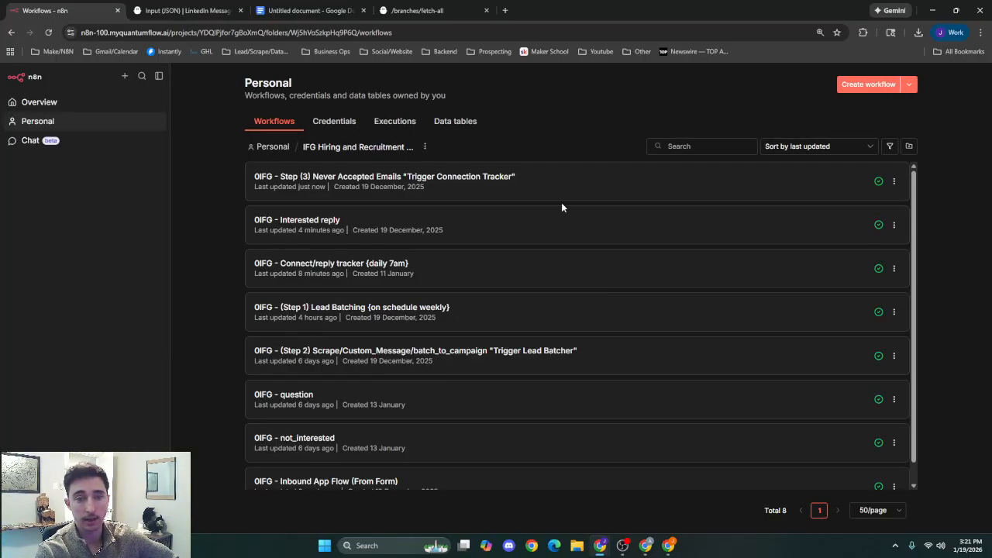
scroll(561, 226, down, 1)
scroll(560, 228, up, 1)
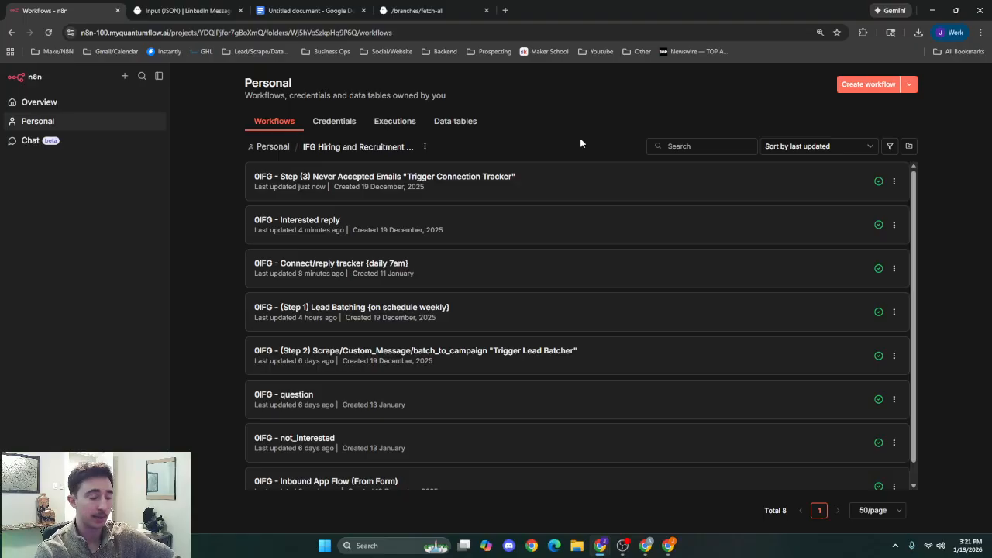